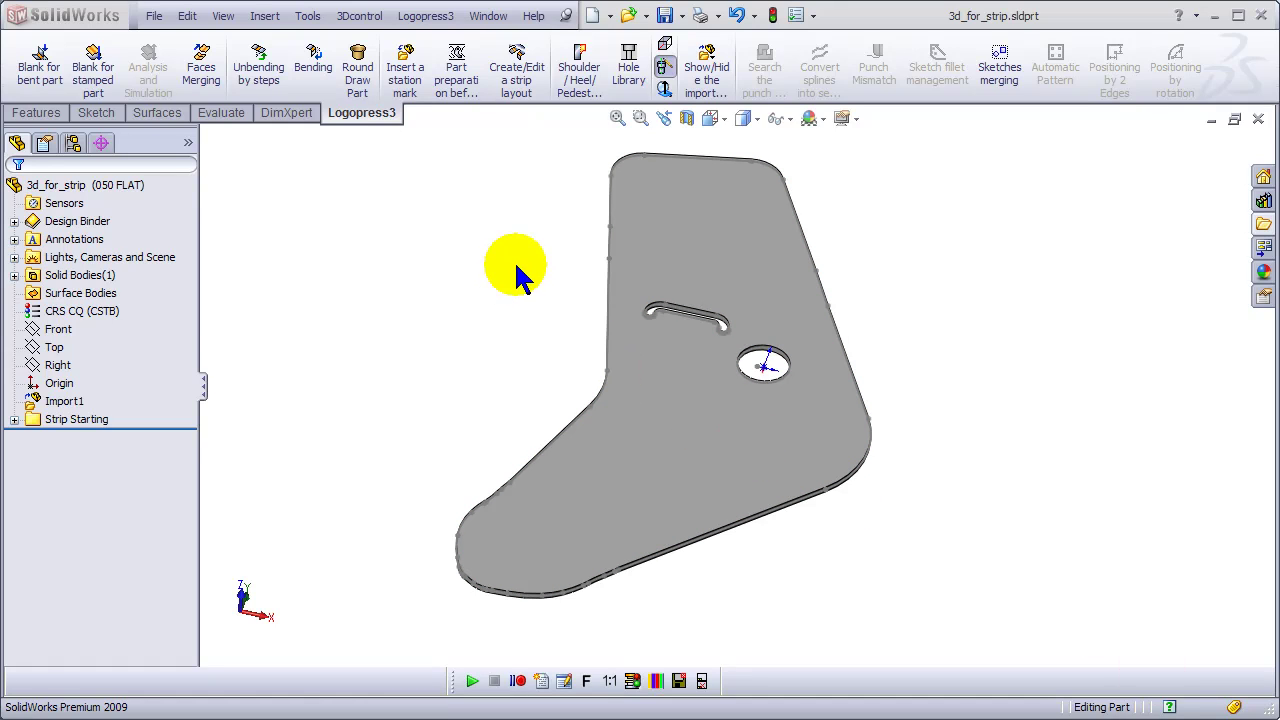
- Start a strip layout finishing at 010 FINISHED, leaving Station 2 with no configuration
left_click(516, 80)
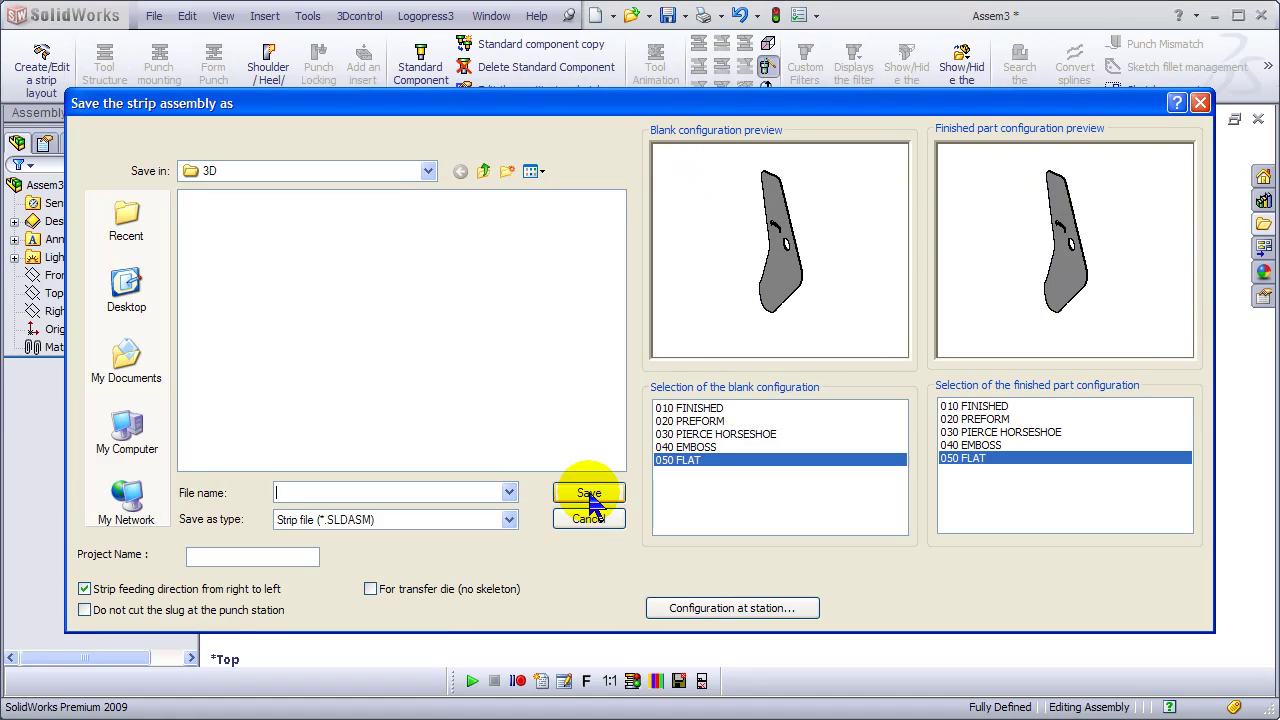
left_click(998, 407)
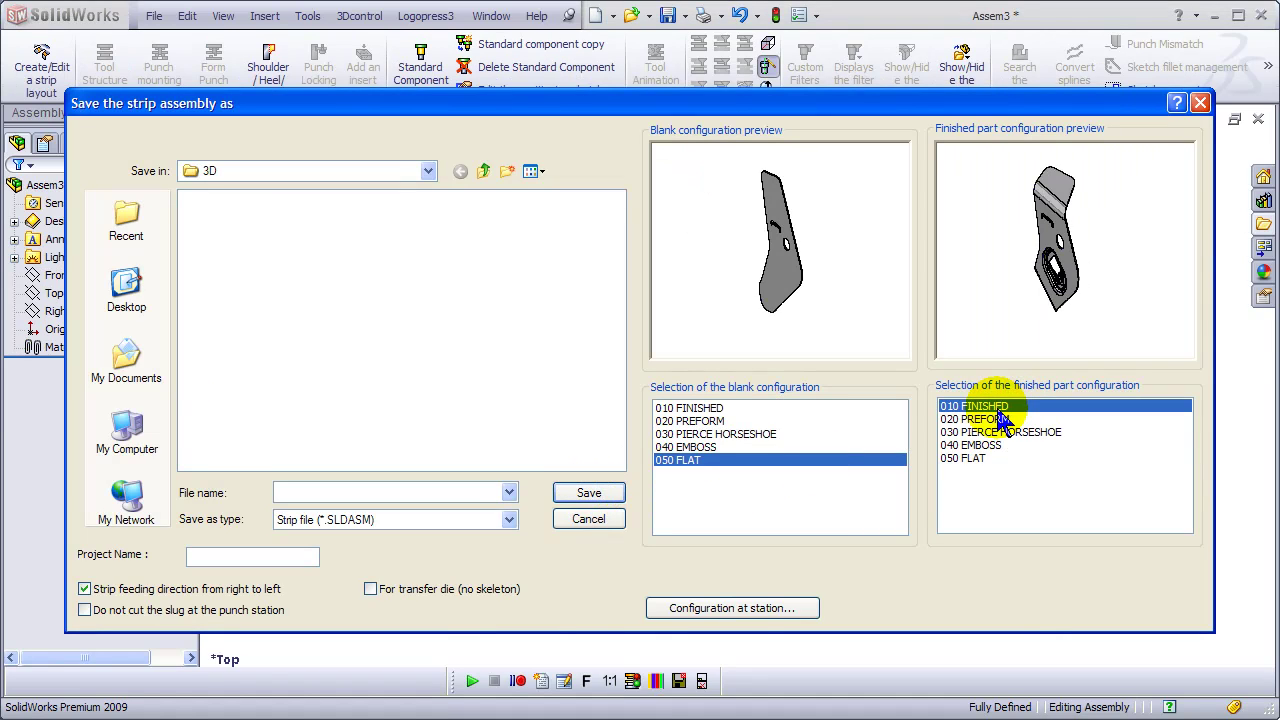
left_click(733, 608)
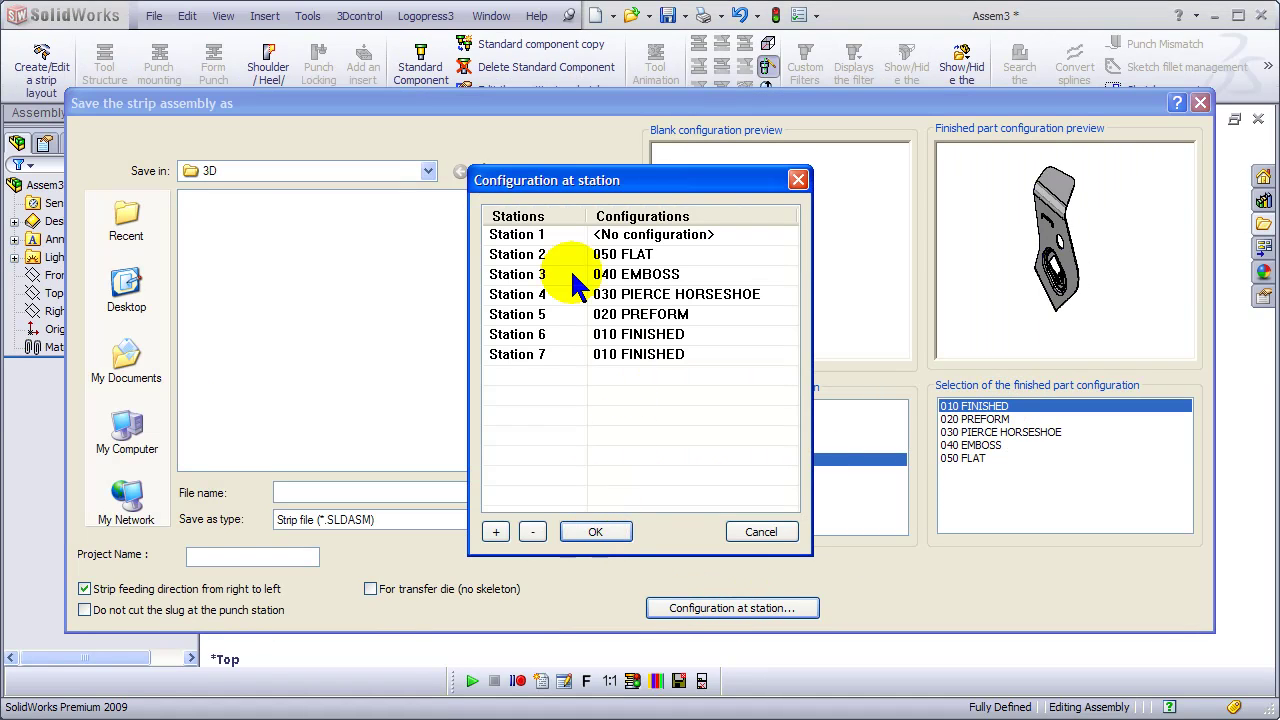
left_click(527, 258)
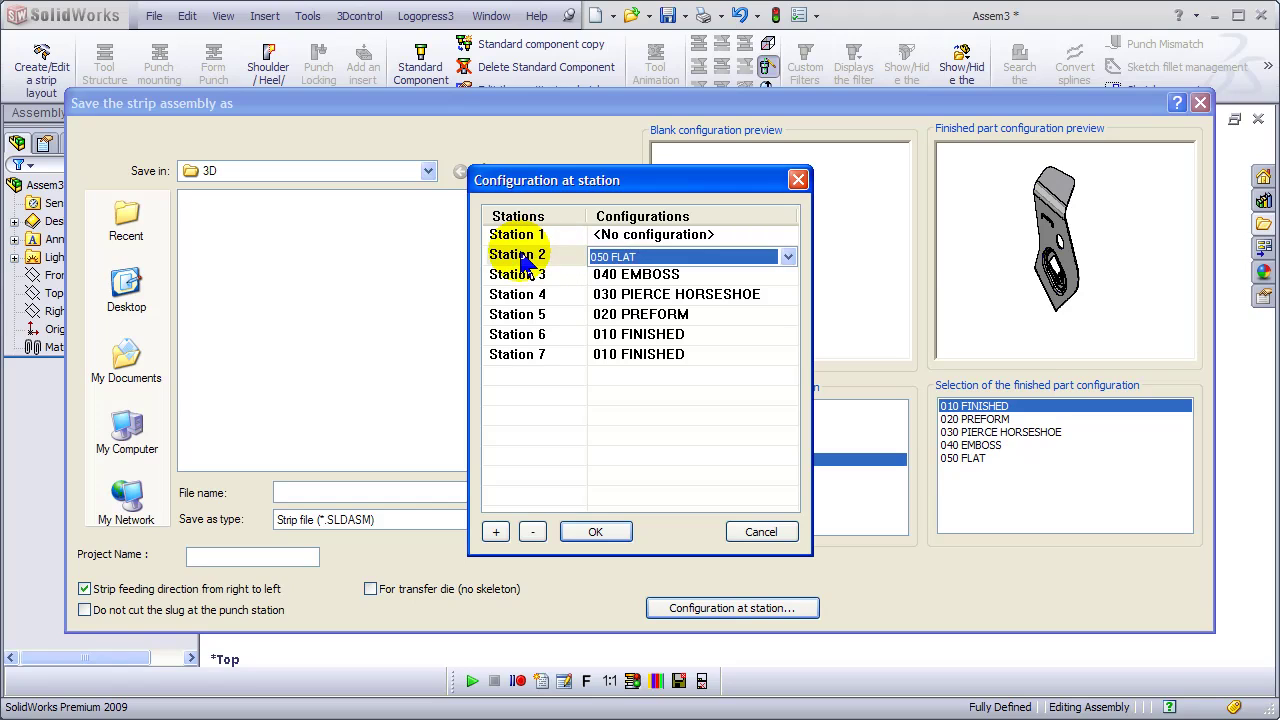
left_click(765, 257)
left_click(672, 273)
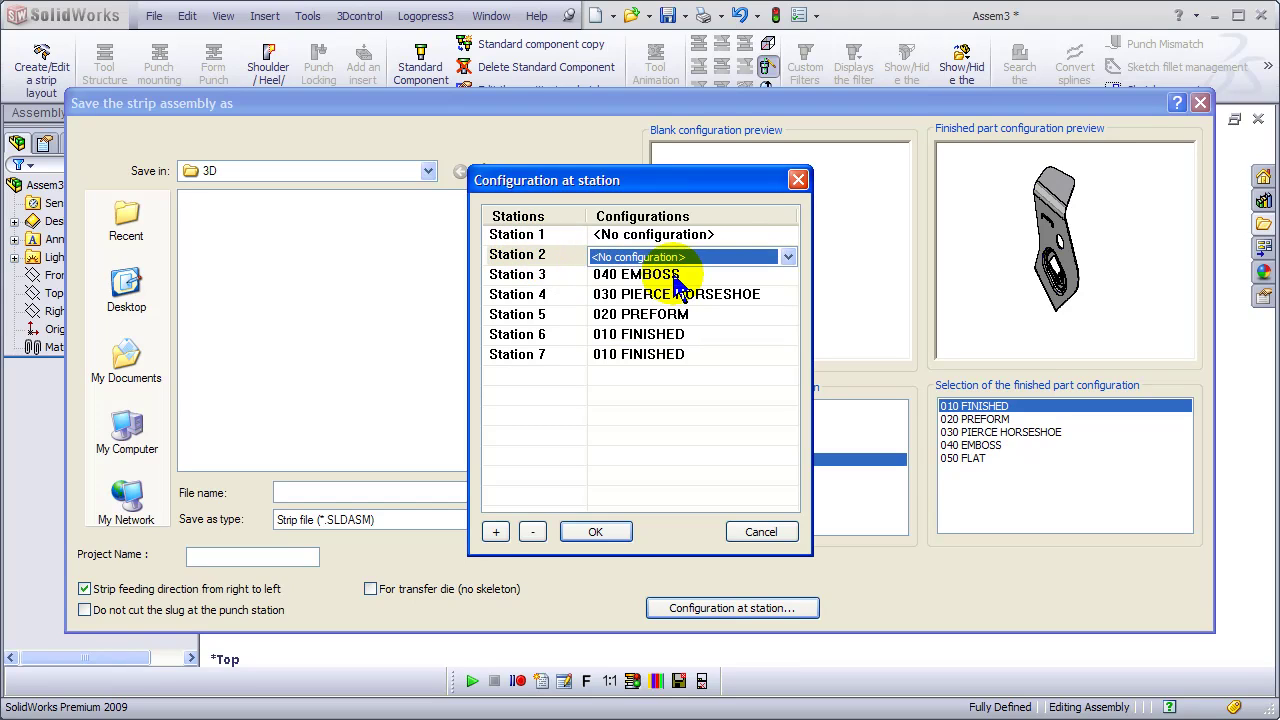
- Duplicate the 040 EMBOSS, 030 PIERCE HORSESHOE, 020 PREFORM and 010 FINISHED stations to reach 12 stations
left_click(520, 275)
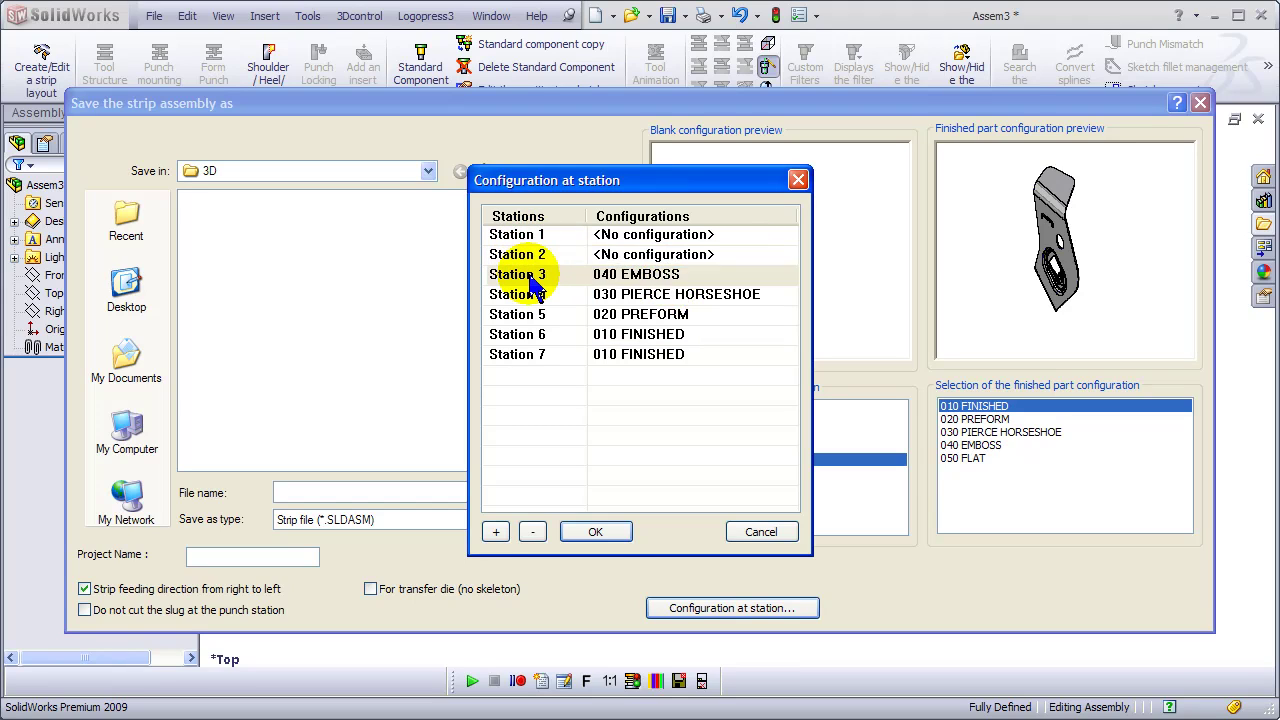
left_click(495, 532)
left_click(495, 532)
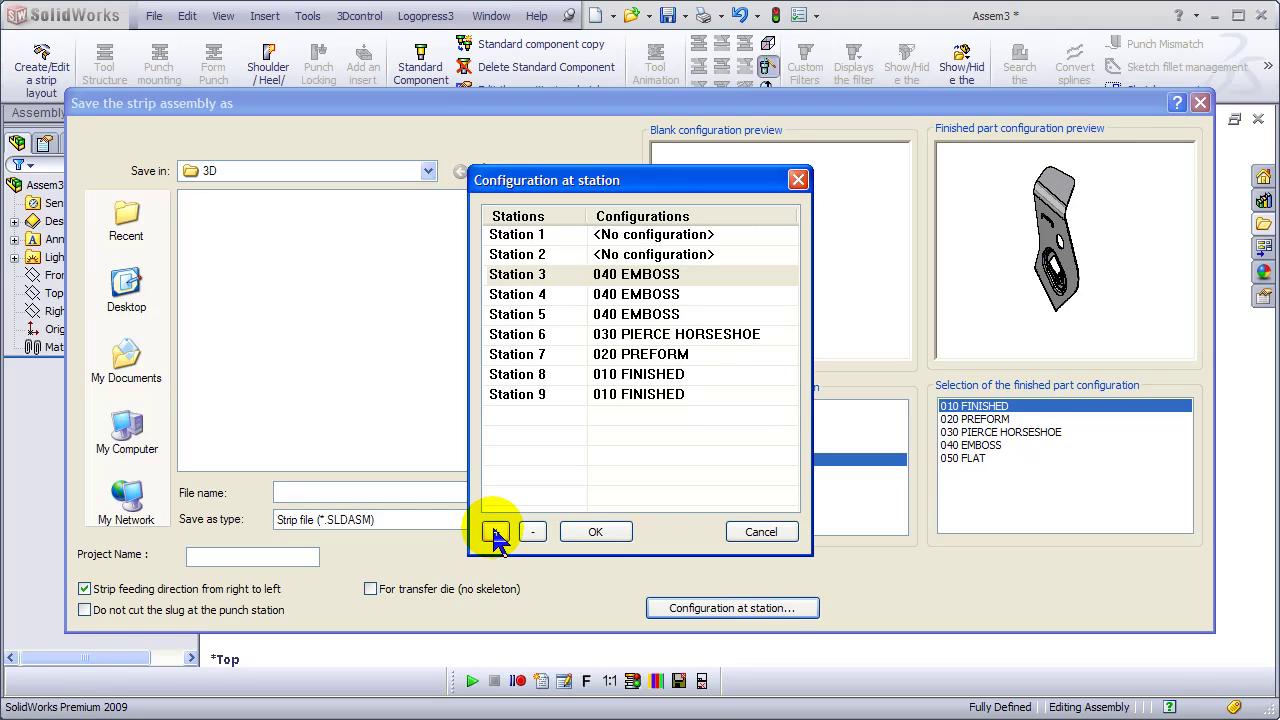
left_click(512, 335)
left_click(497, 532)
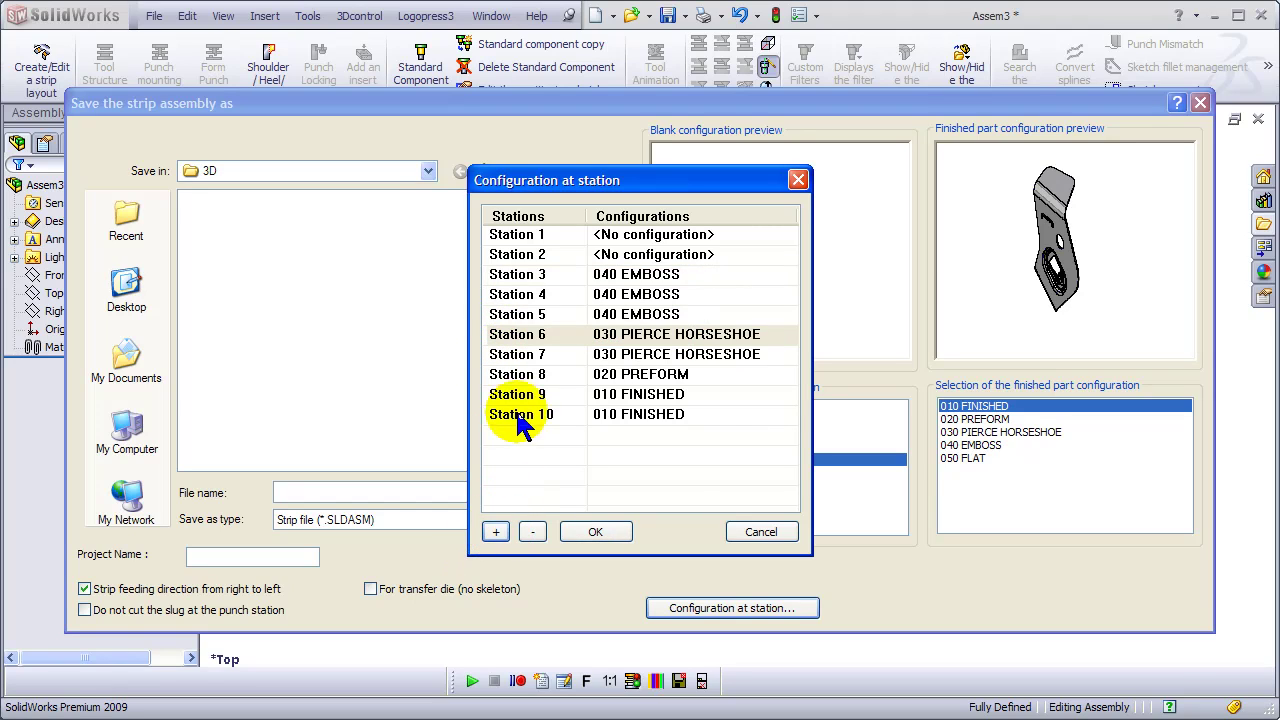
left_click(512, 375)
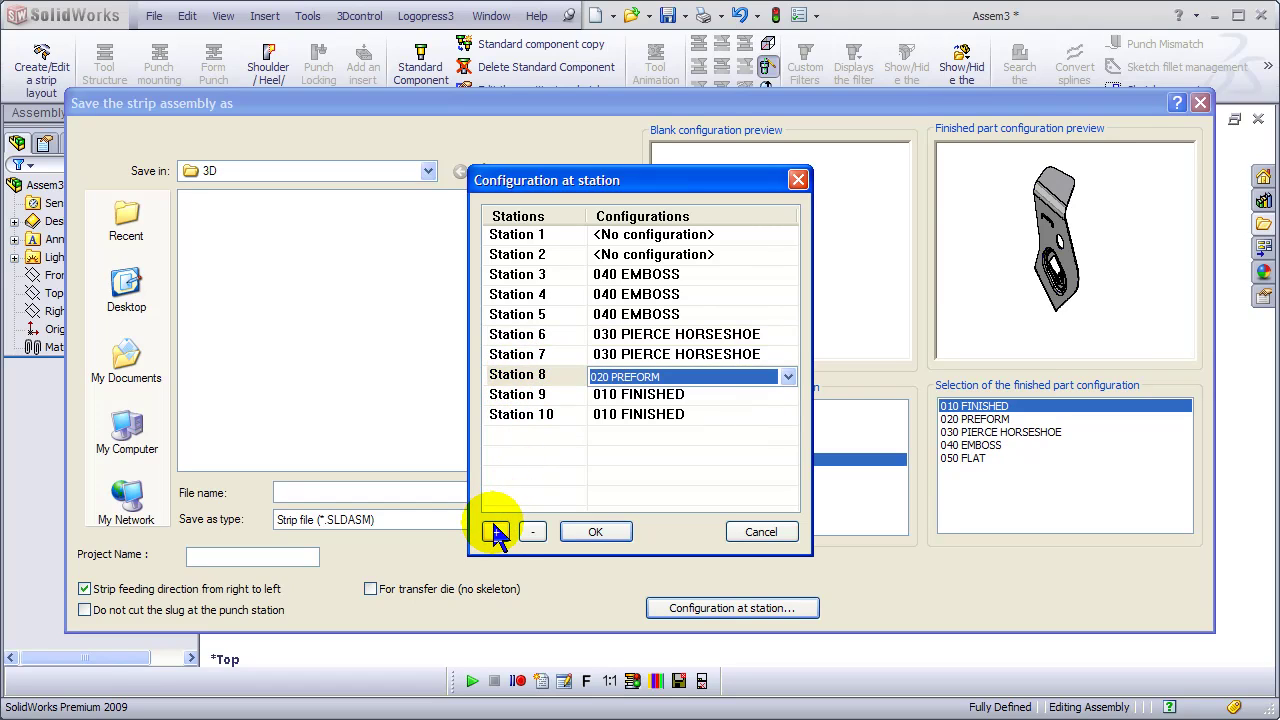
left_click(497, 532)
left_click(502, 418)
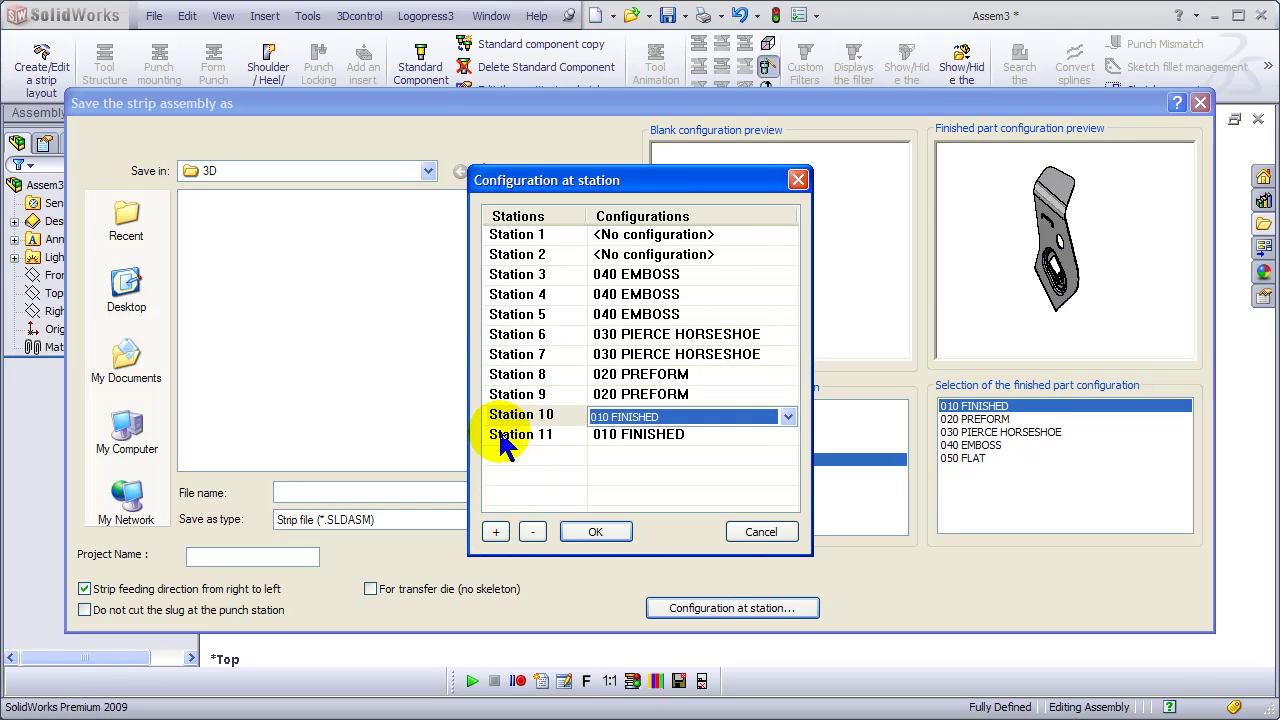
left_click(497, 532)
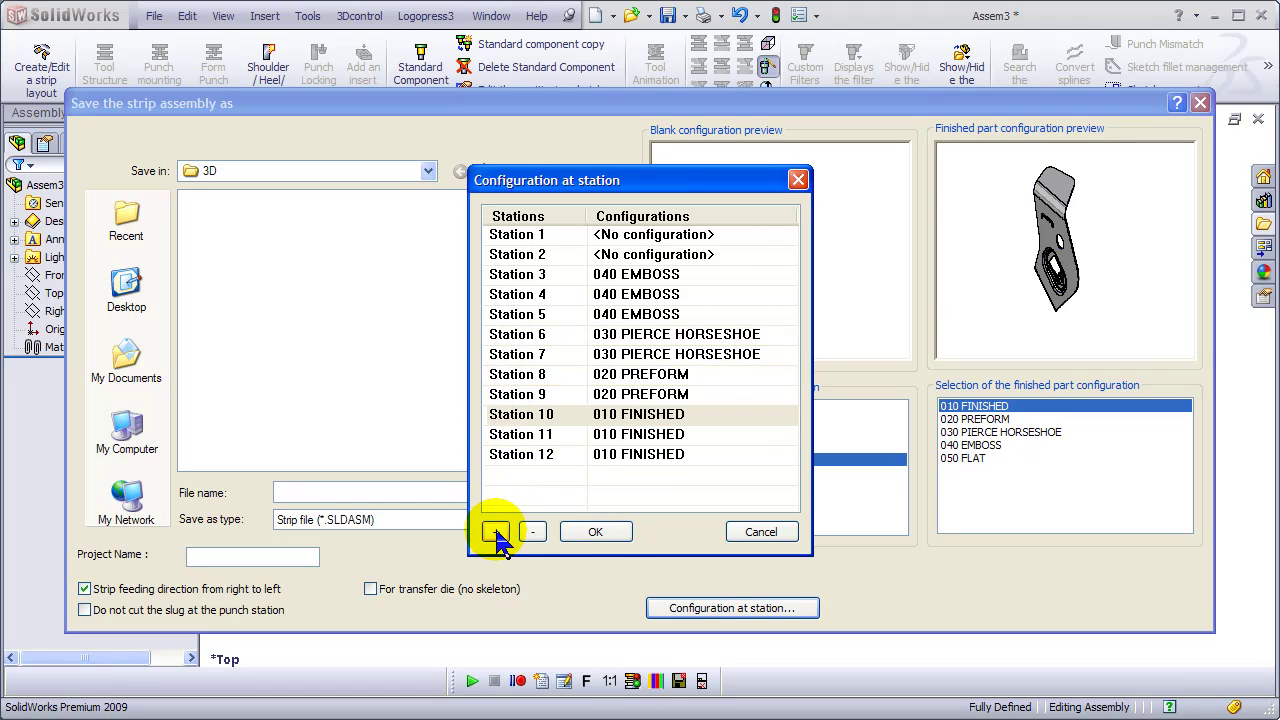
left_click(588, 532)
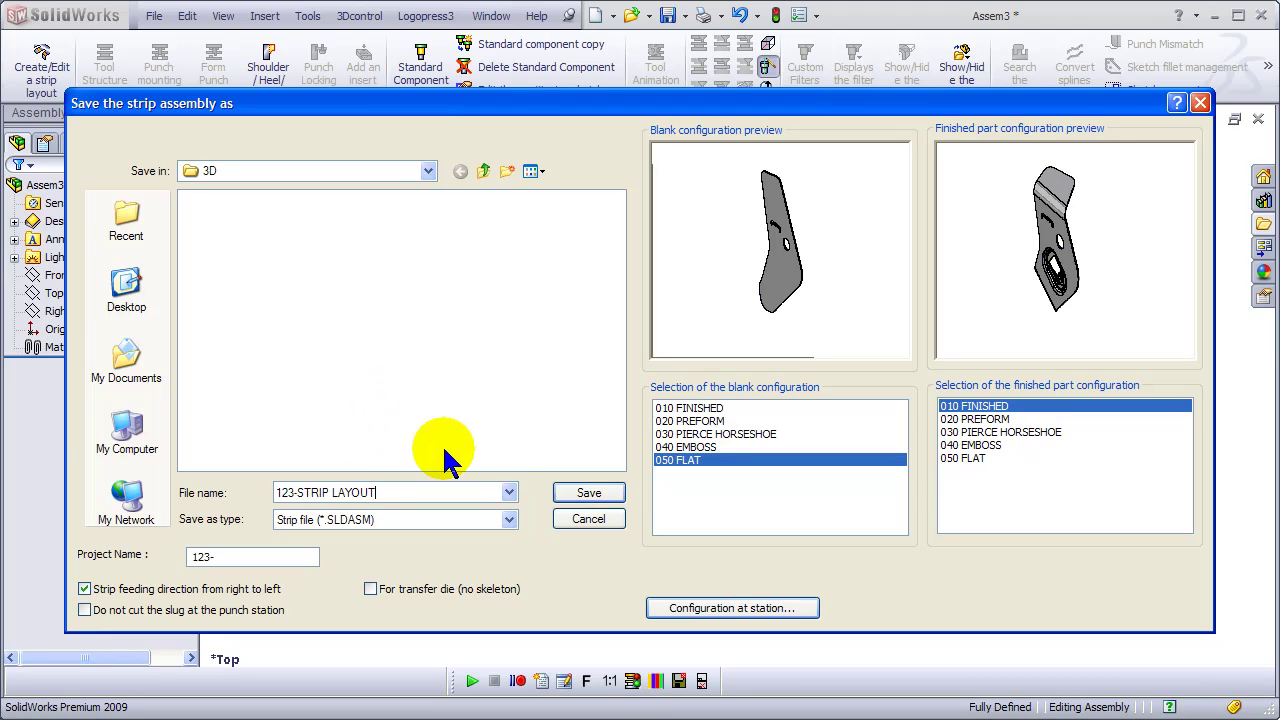
- Save as project '123-' and file '123-STRIP LAYOUT', building the 12-station strip
left_click(583, 495)
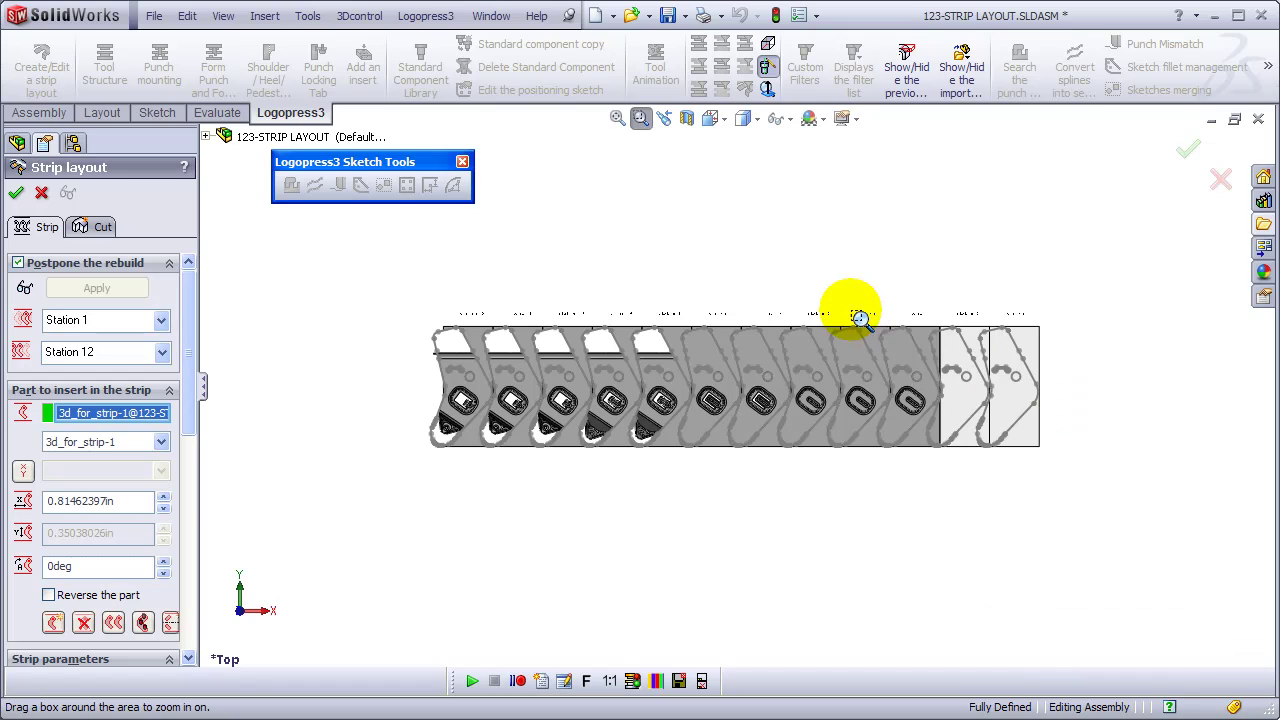
- Run angle and X optimization at 0.079 in spacing, rotating the part 2.47° with 28.8% material lost
left_click_drag(848, 309, 1068, 474)
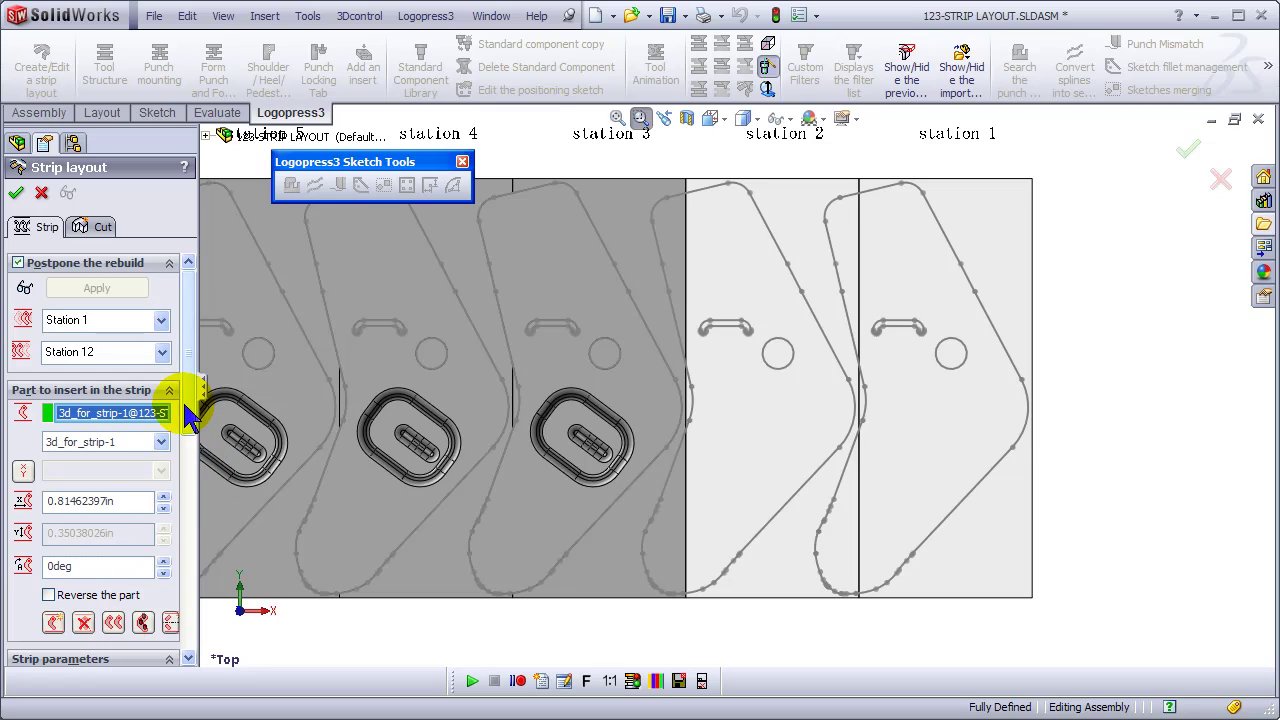
mouse_move(188, 412)
left_mouse_down()
mouse_move(180, 563)
mouse_move(186, 430)
left_mouse_up()
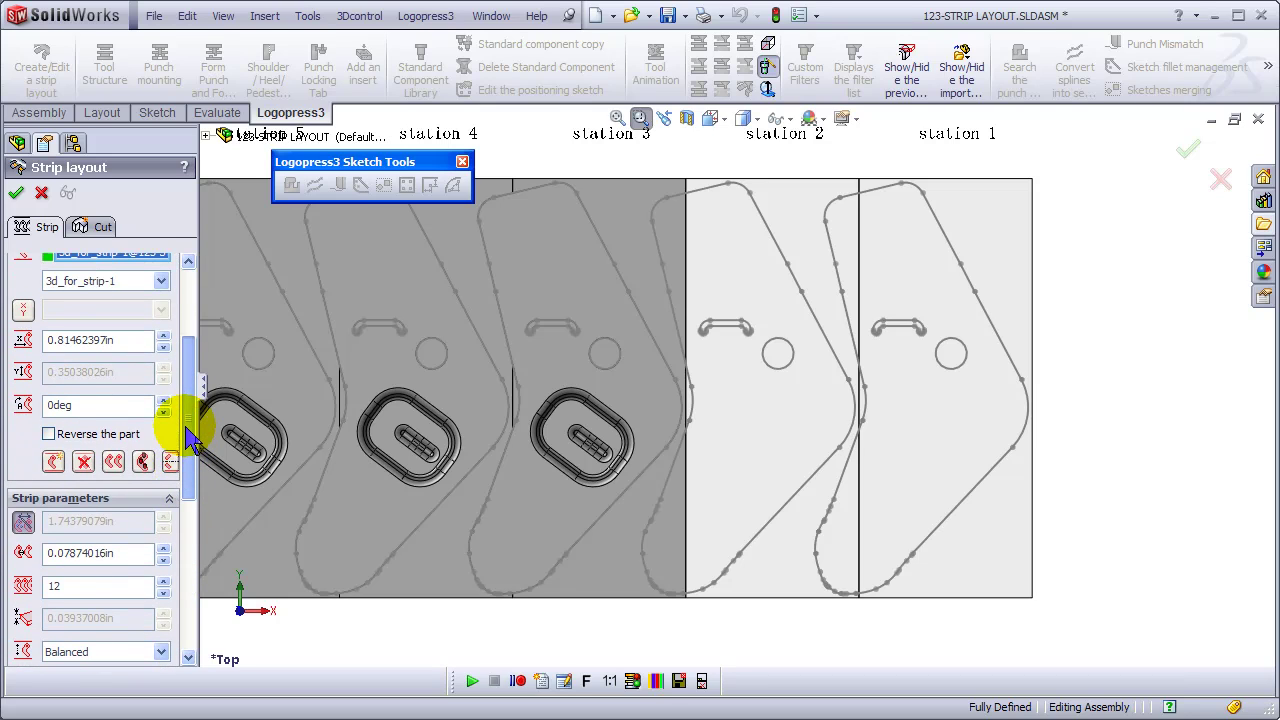
left_click(113, 461)
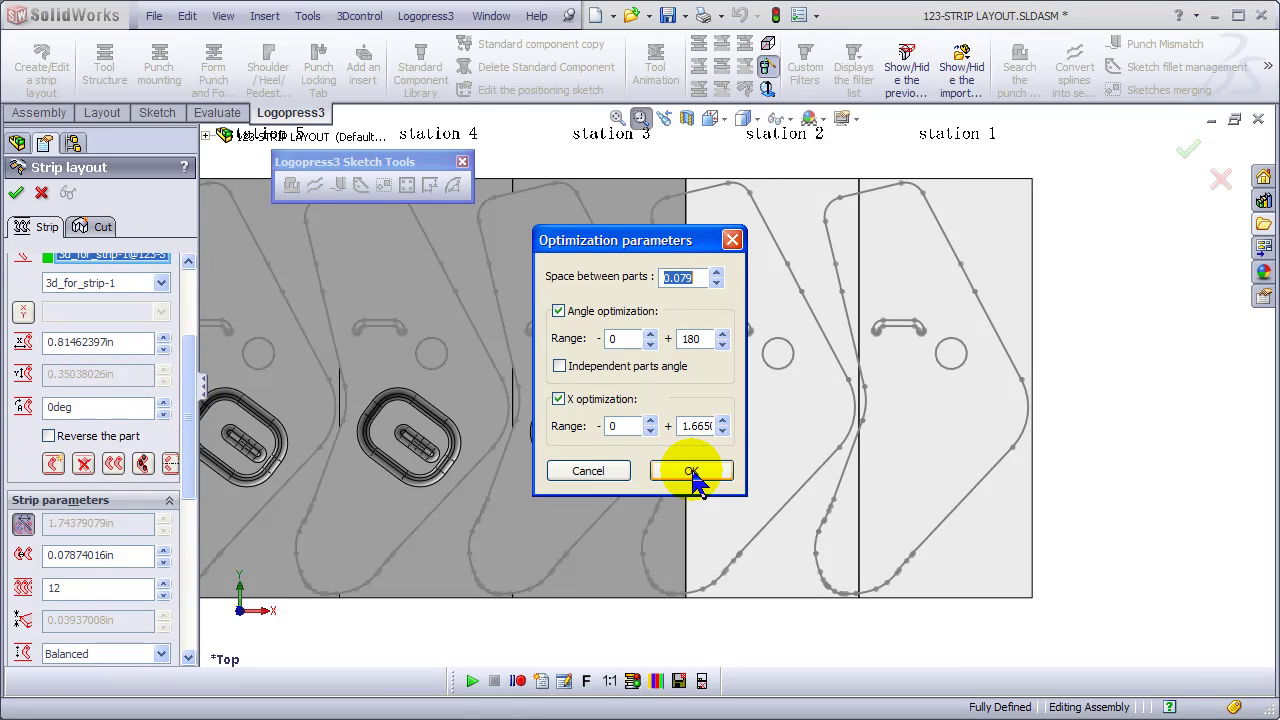
left_click(692, 472)
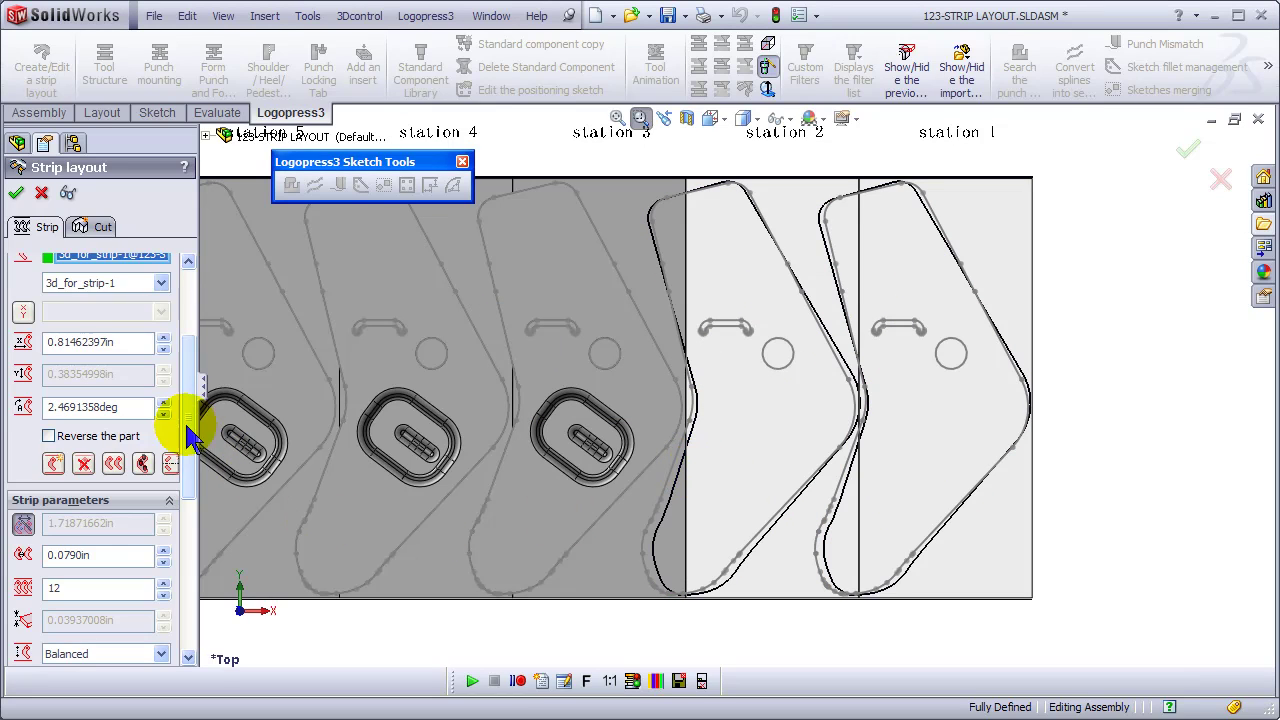
left_click_drag(188, 410, 193, 508)
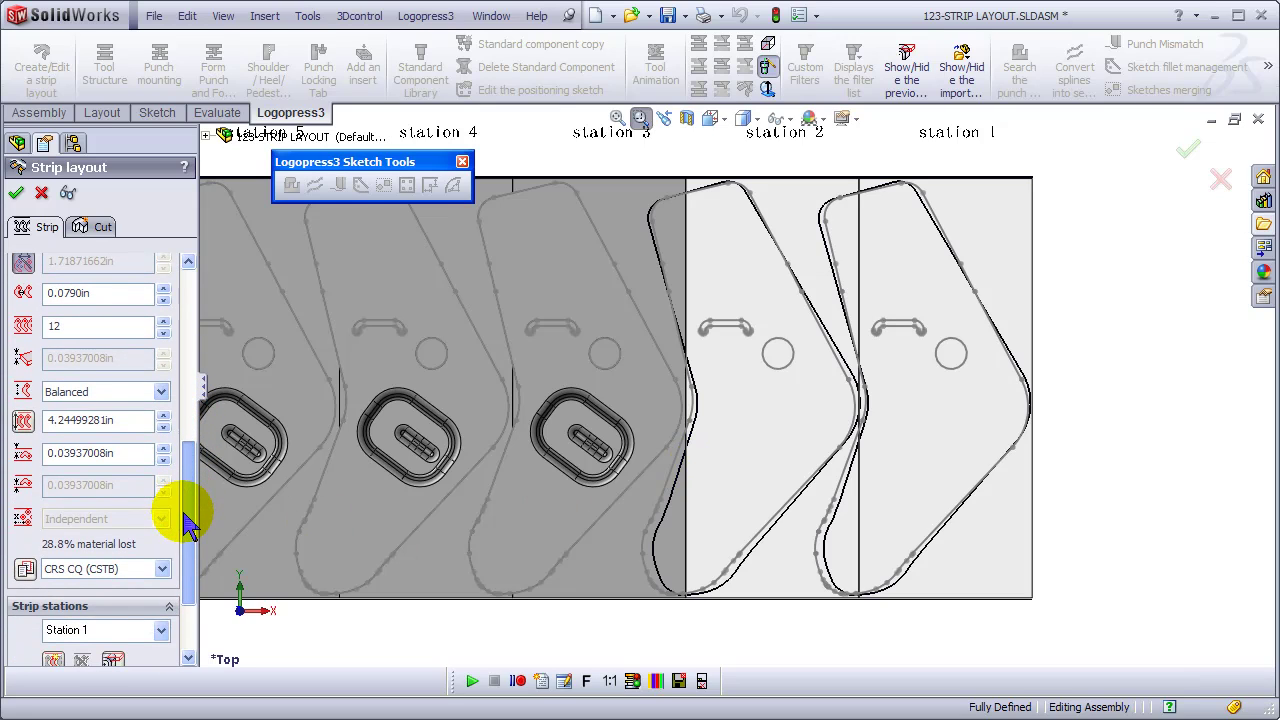
left_click_drag(190, 508, 186, 372)
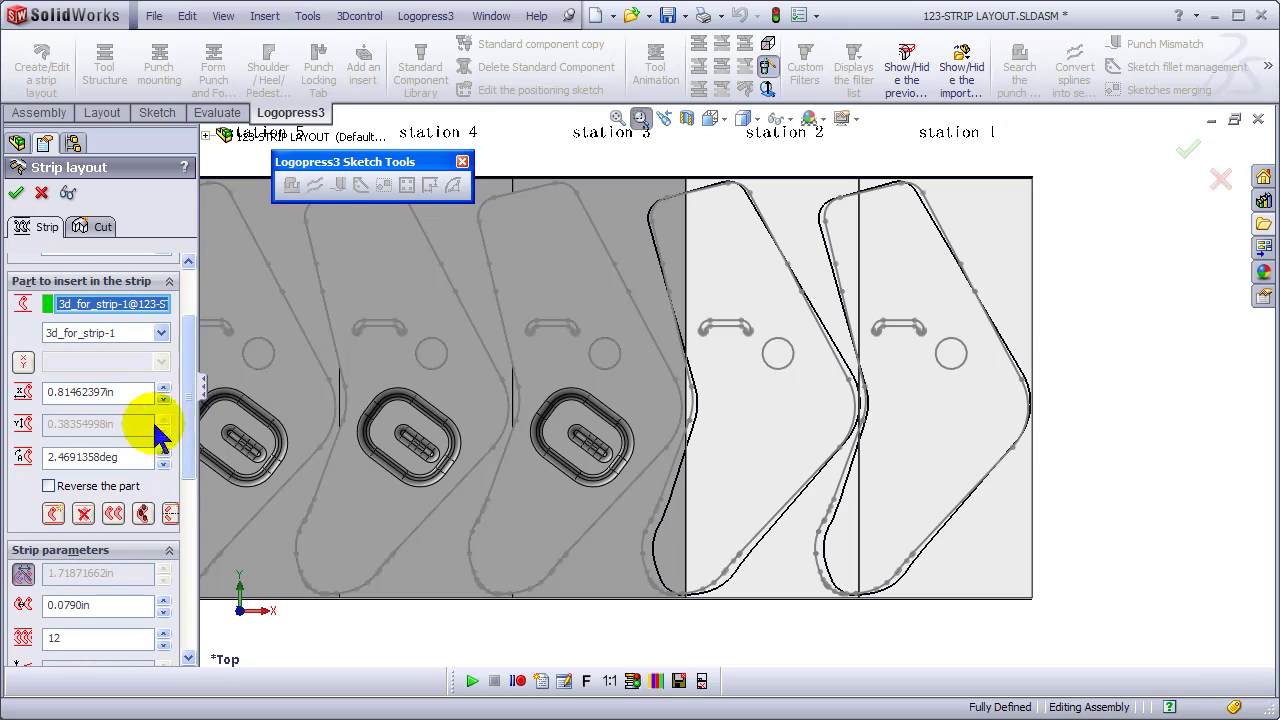
- Reset the part rotation to 0° and set the part spacing to 0.125 in
left_click_drag(150, 457, 20, 458)
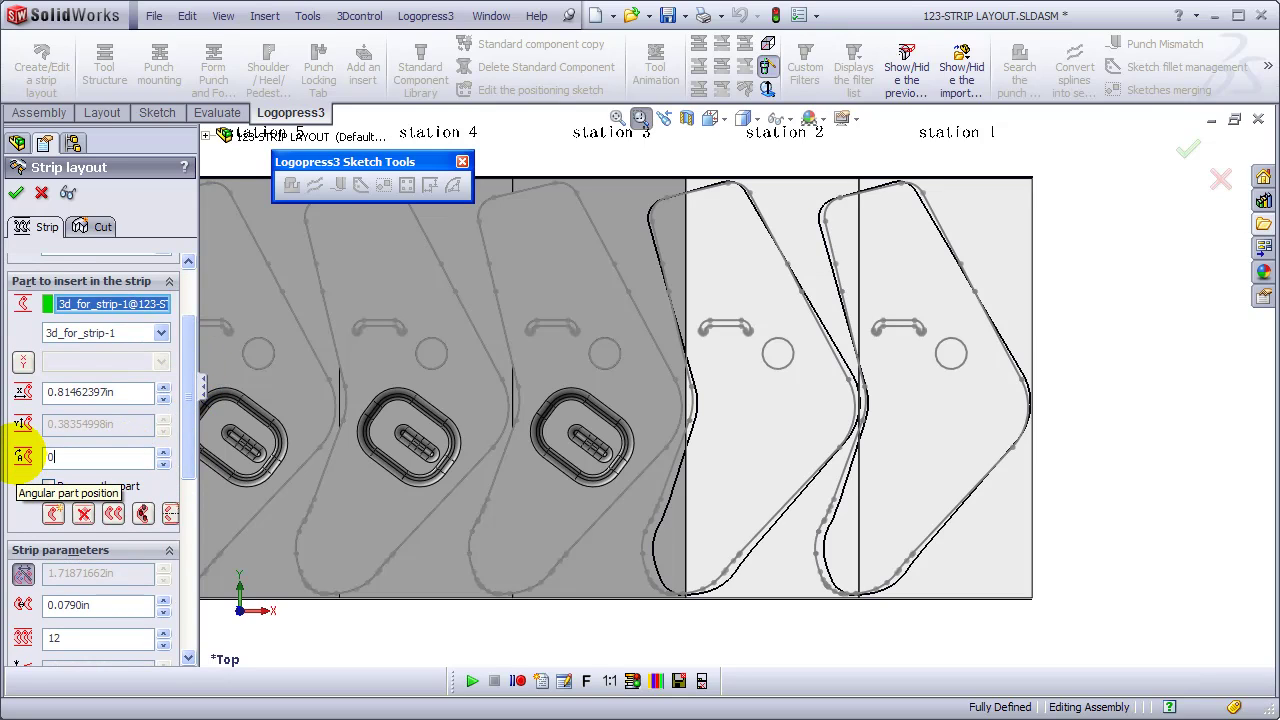
type("0")
key("Return")
scroll(195, 460, "down", 1)
scroll(195, 460, "down", 5)
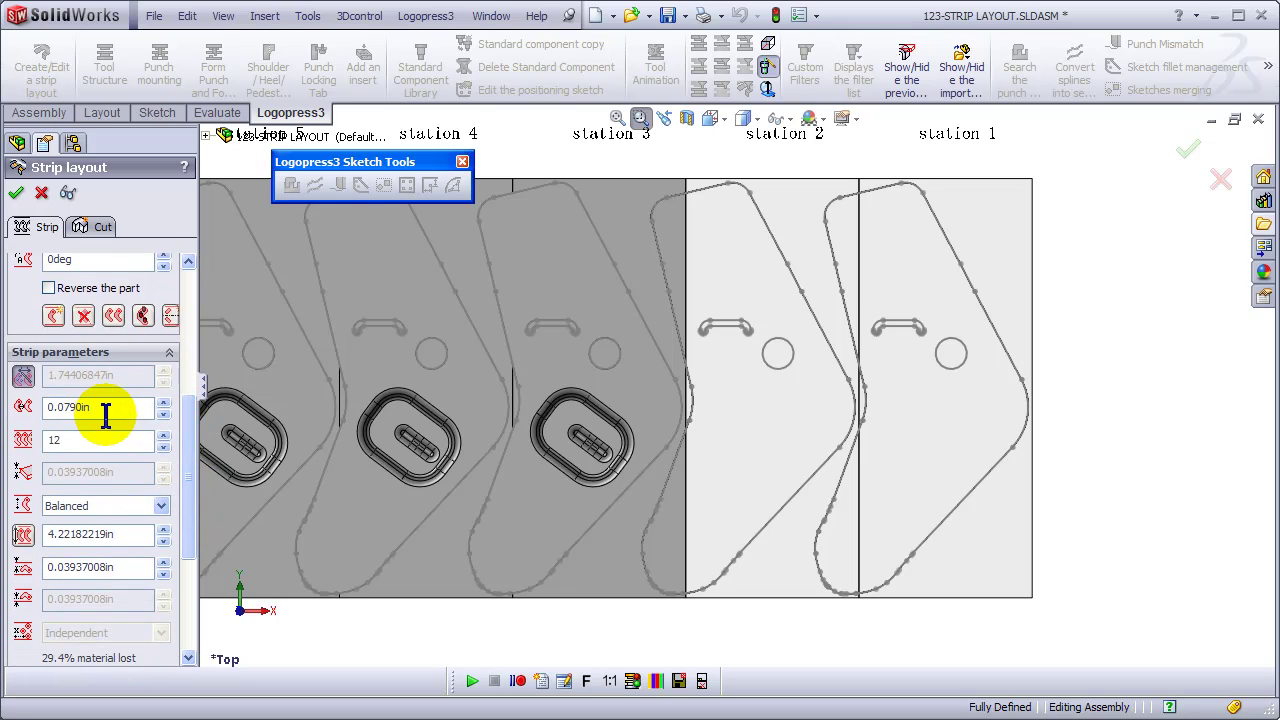
double_click(104, 407)
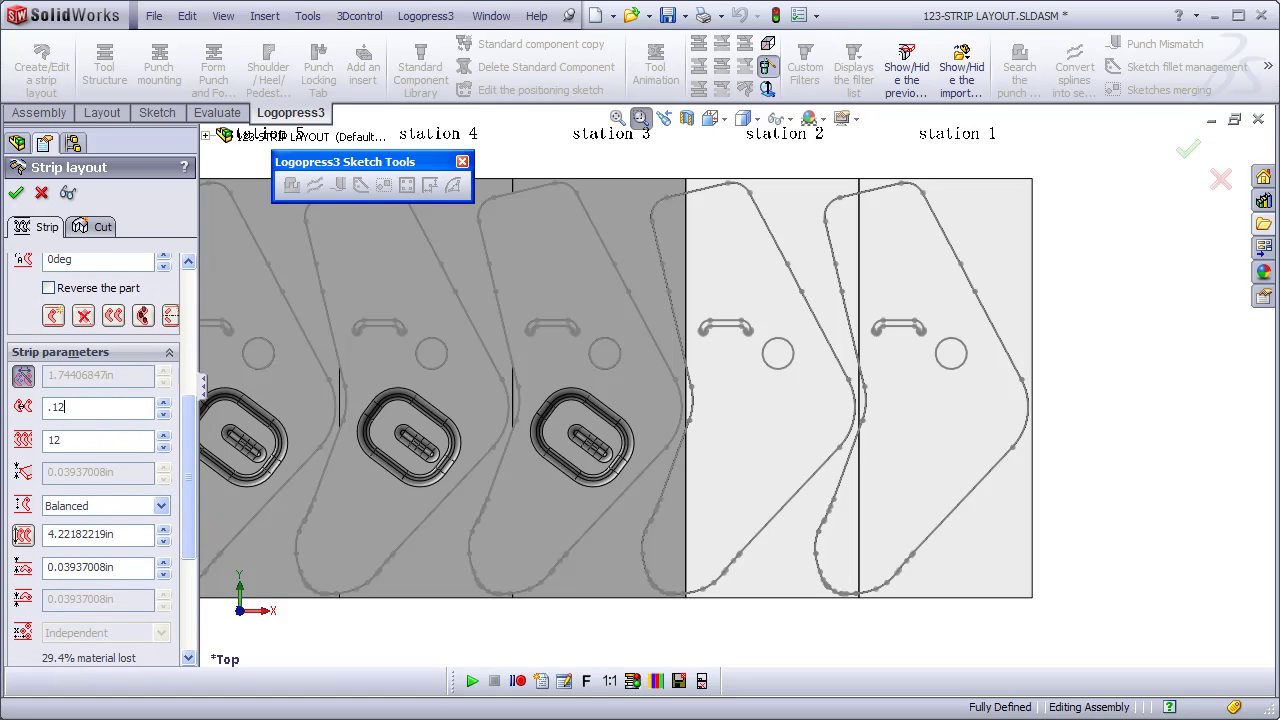
type(".125")
key("Return")
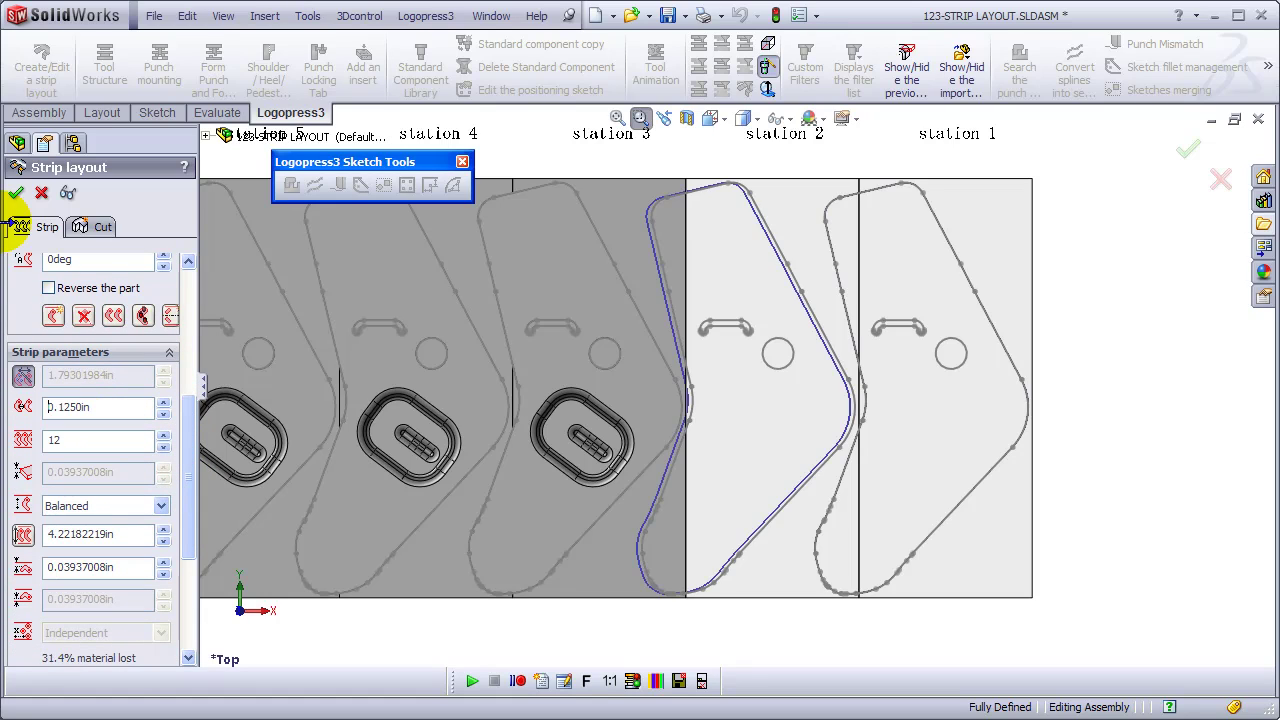
- Set the pitch to 1.8 in and strip width to 4.375 in, then rebuild the strip
left_click(23, 376)
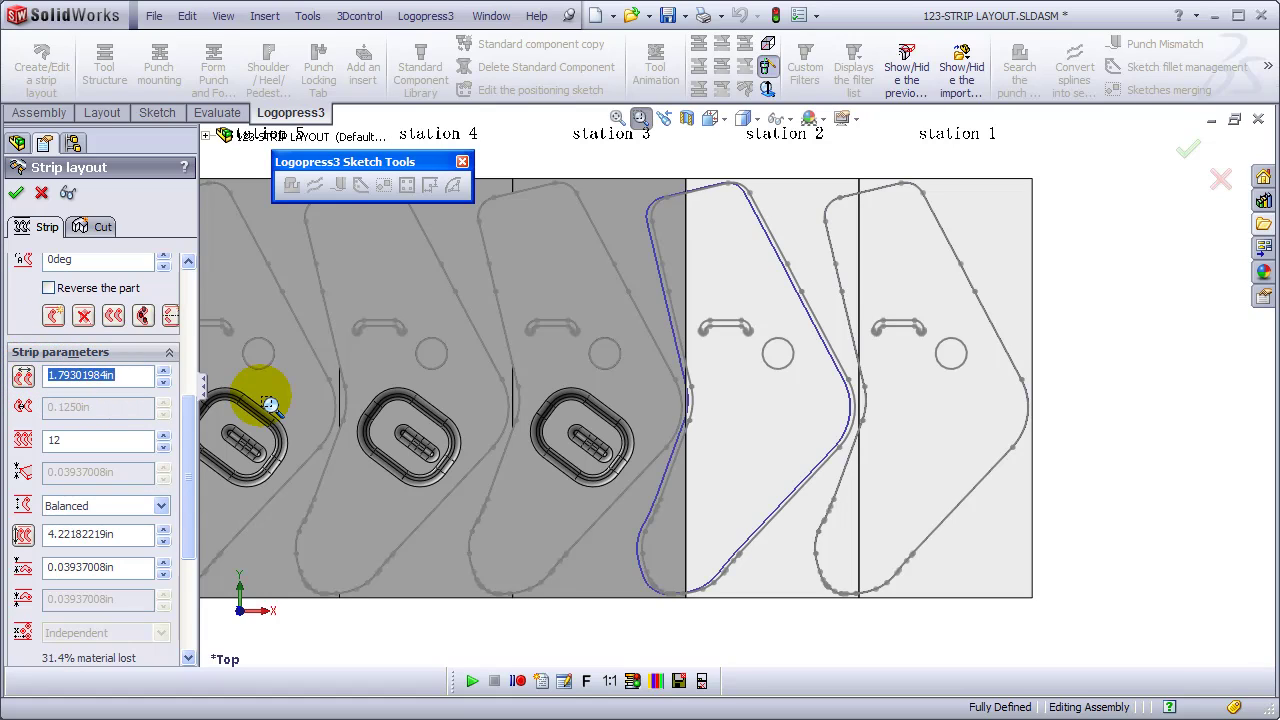
type("1.8")
key("Return")
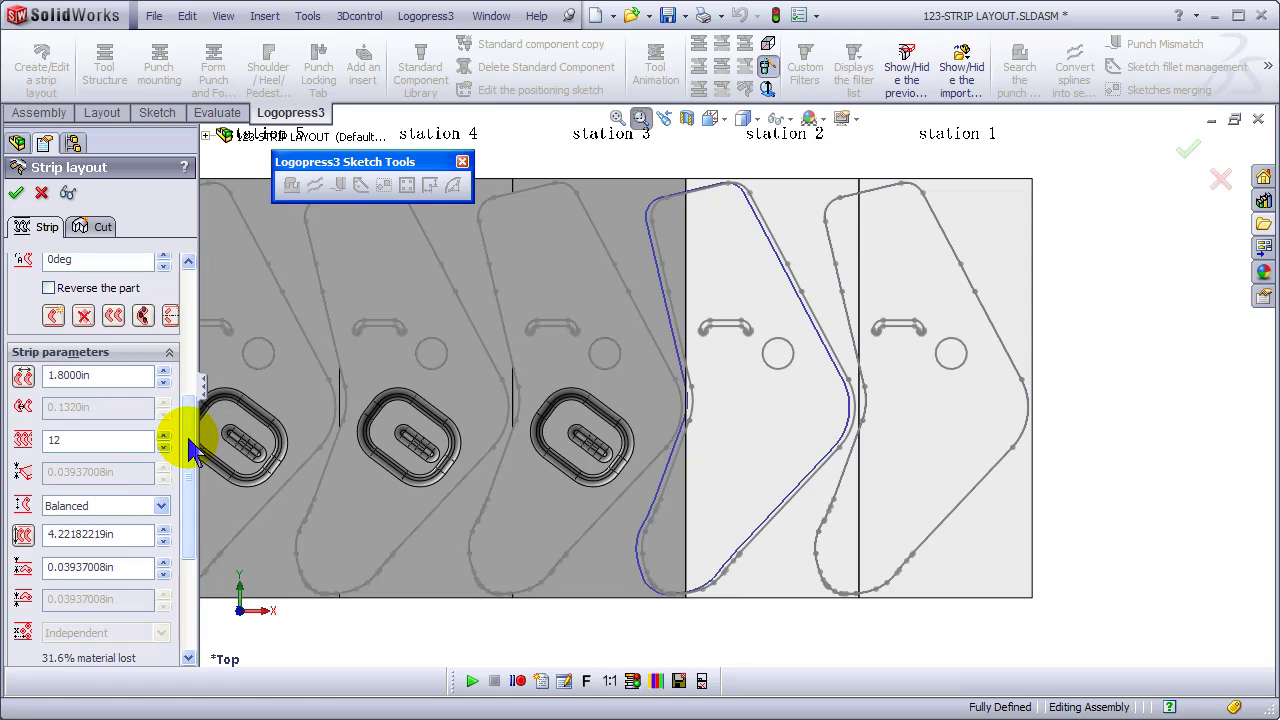
left_click_drag(191, 465, 193, 535)
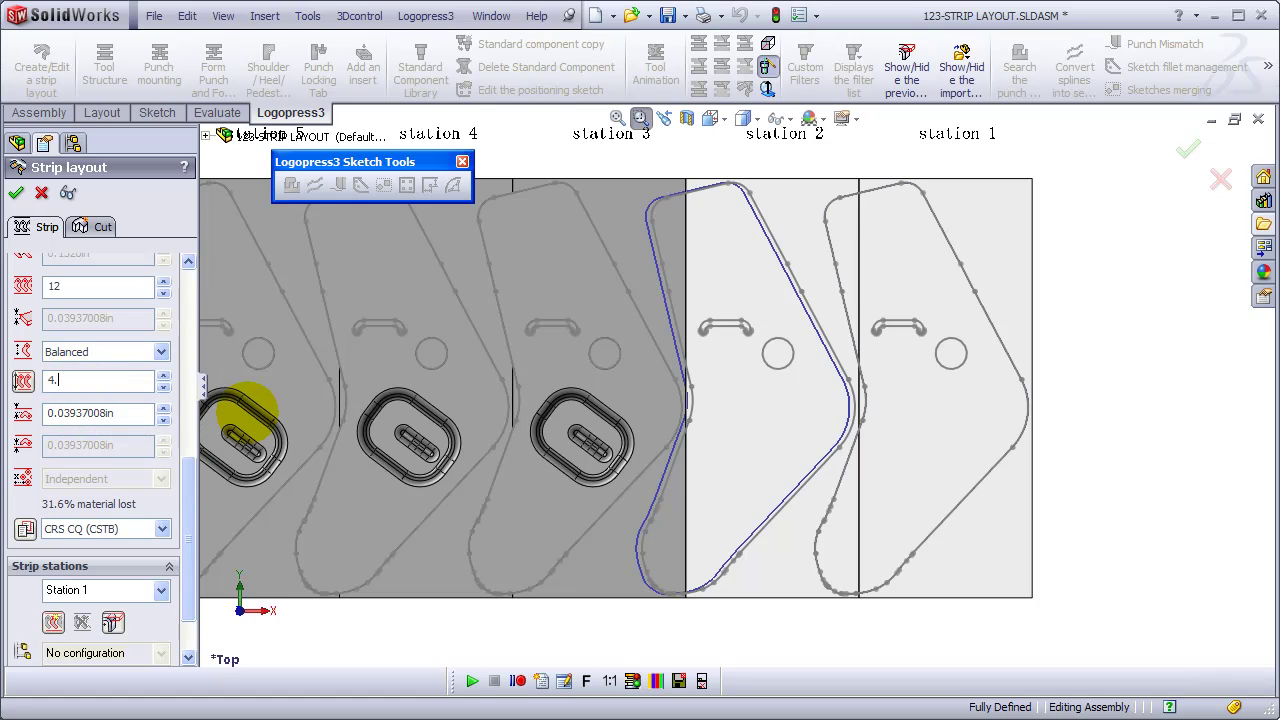
key("Return")
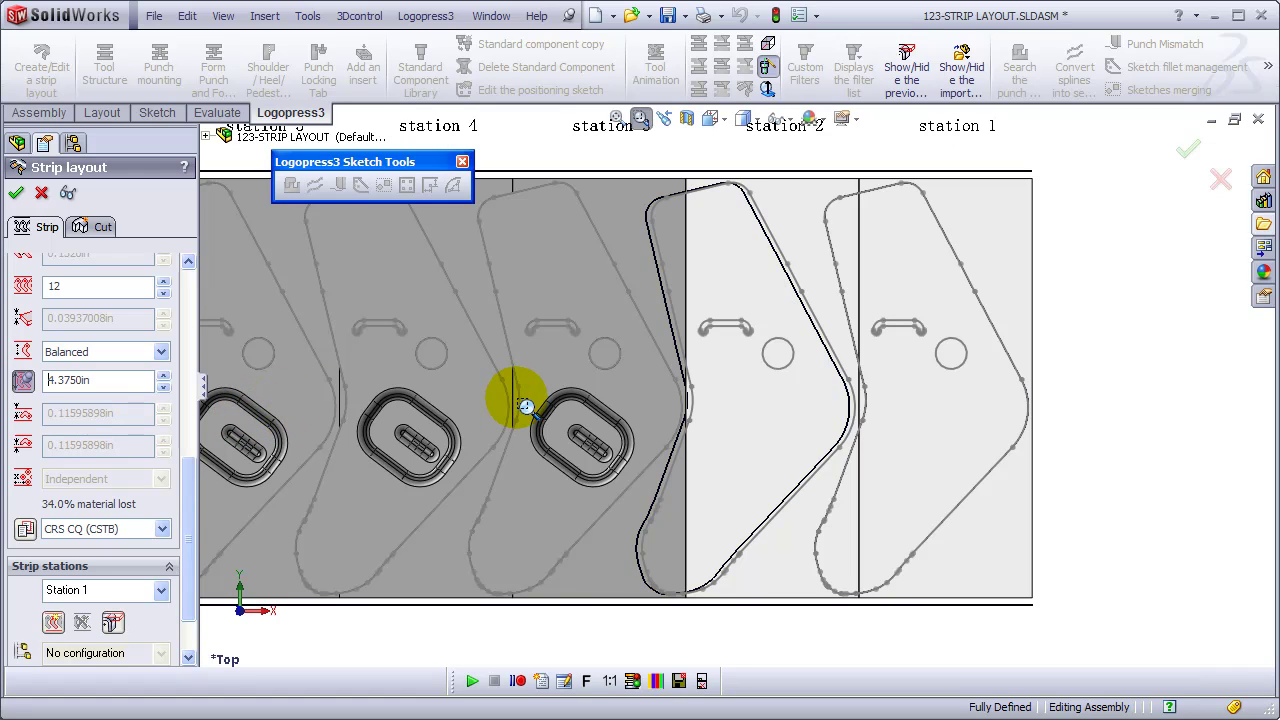
left_click(69, 195)
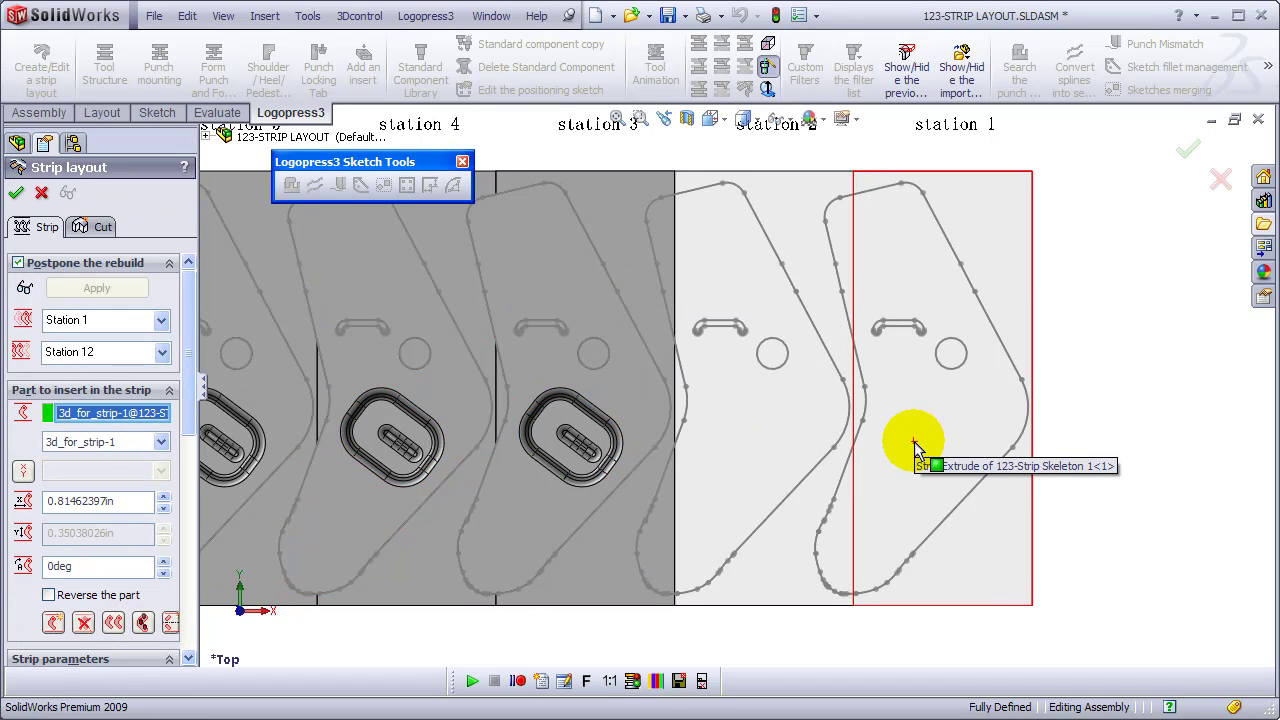
- Sketch a 0.315 in diameter circle at station 3 as the round cutting punch 123-Punch1
left_click(102, 227)
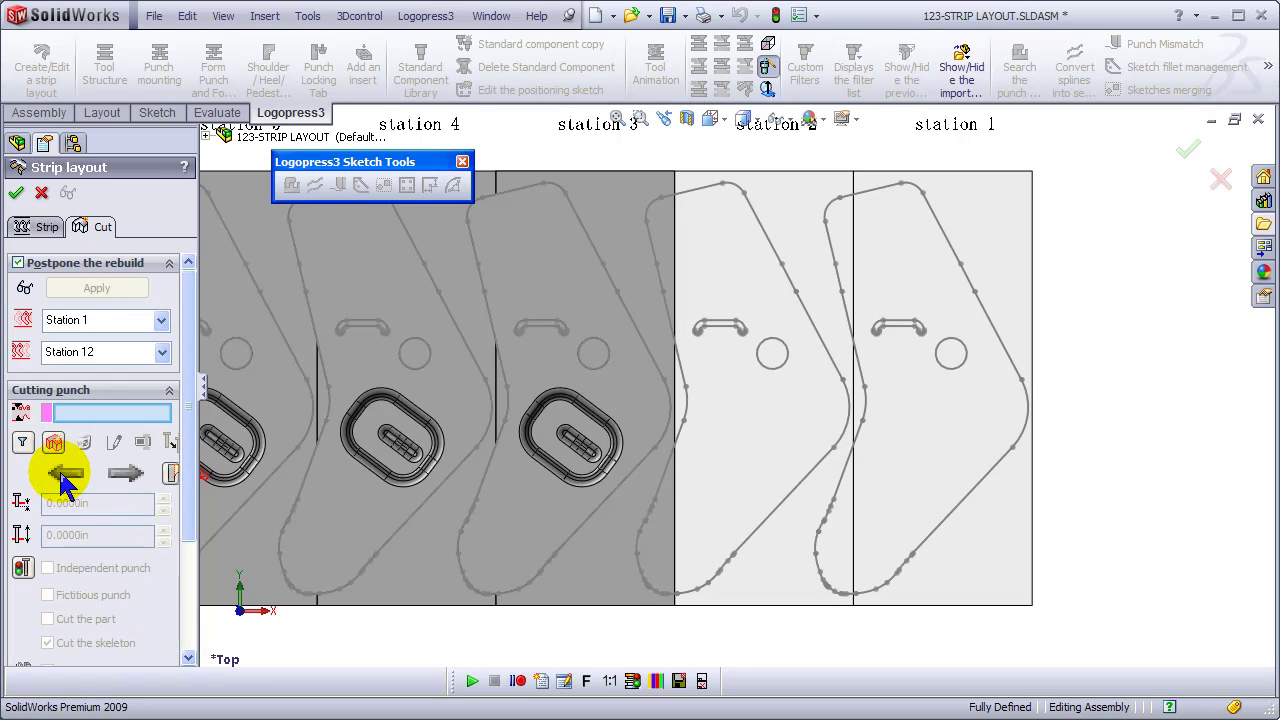
left_click(54, 442)
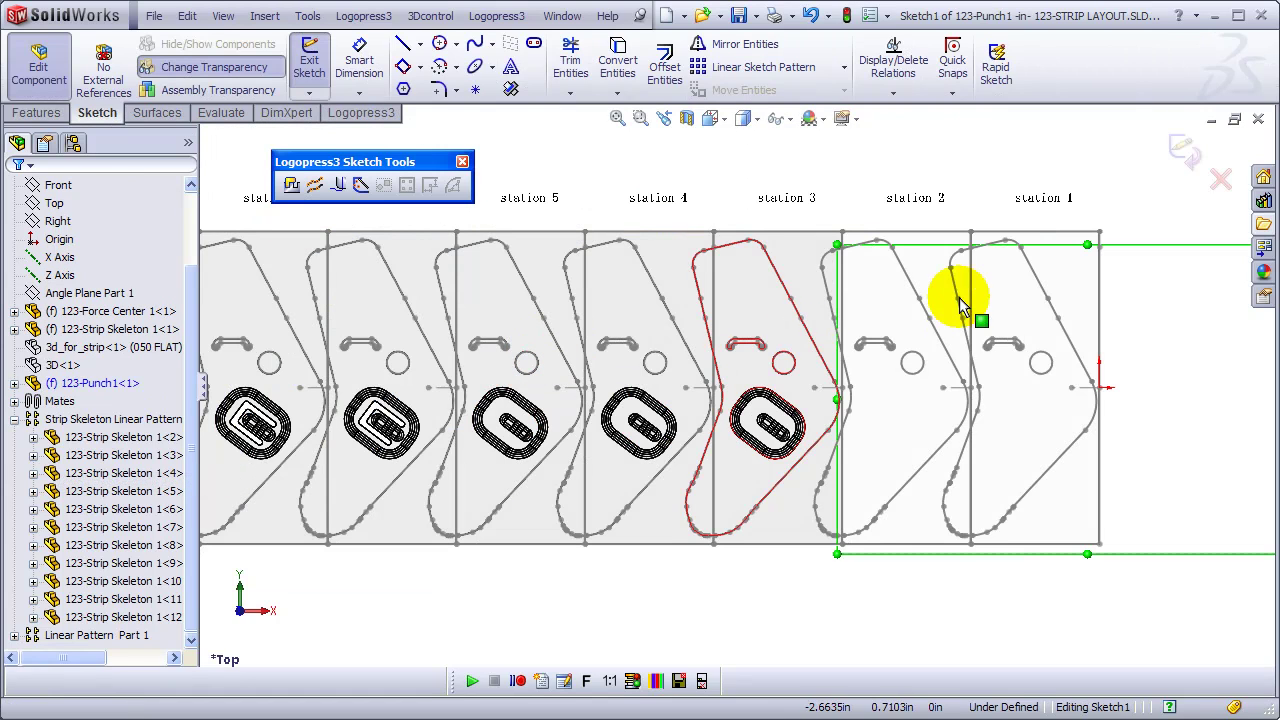
key("c")
left_click(795, 261)
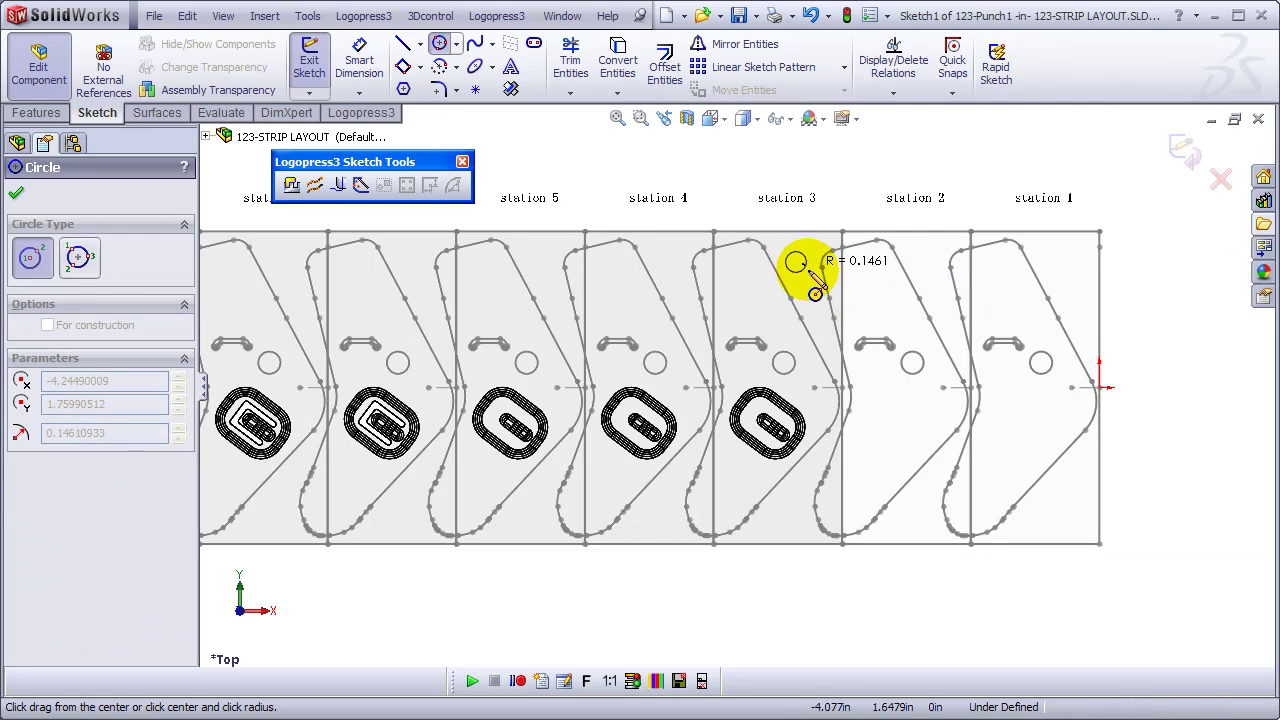
left_click(811, 262)
key("d")
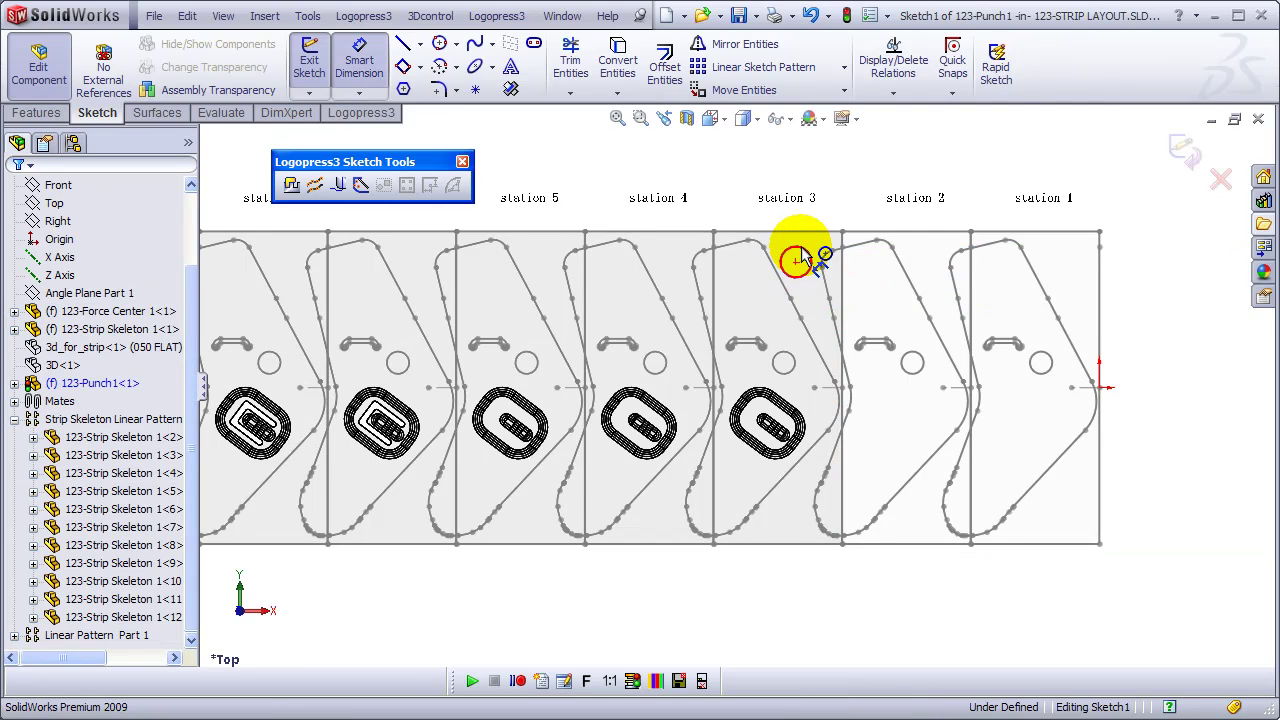
left_click(807, 251)
left_click(869, 200)
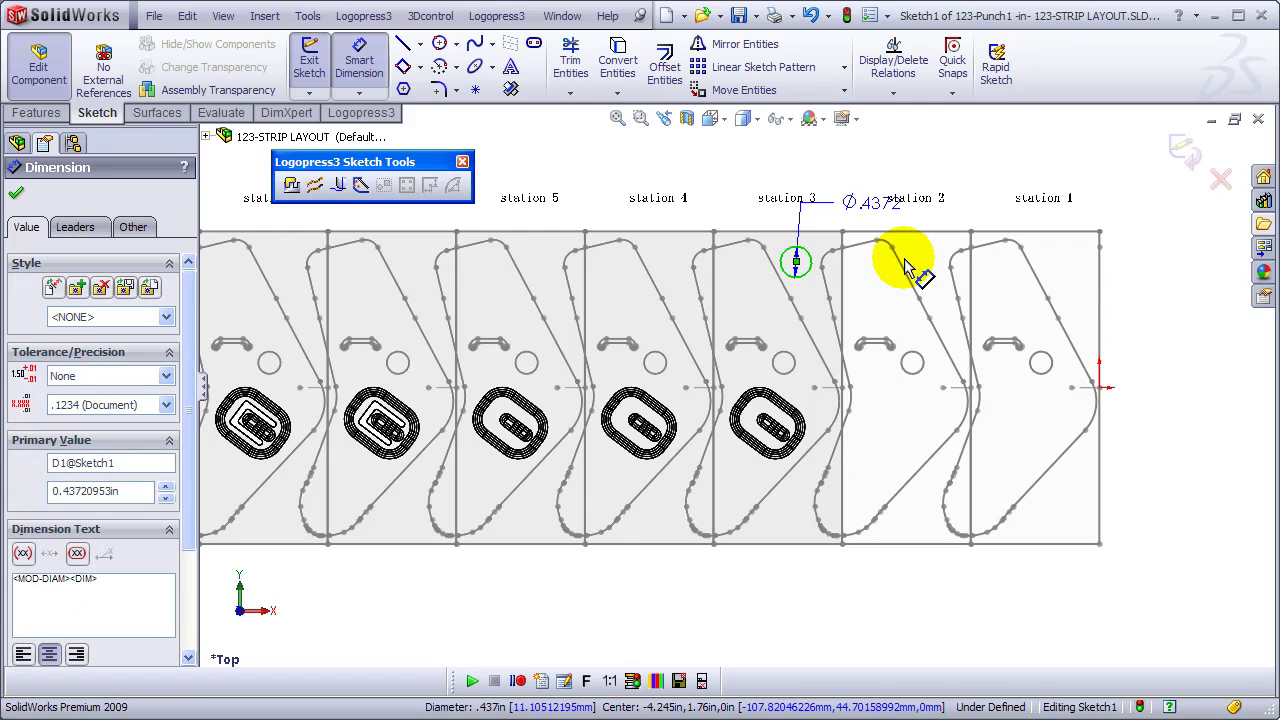
type(".315")
key("Return")
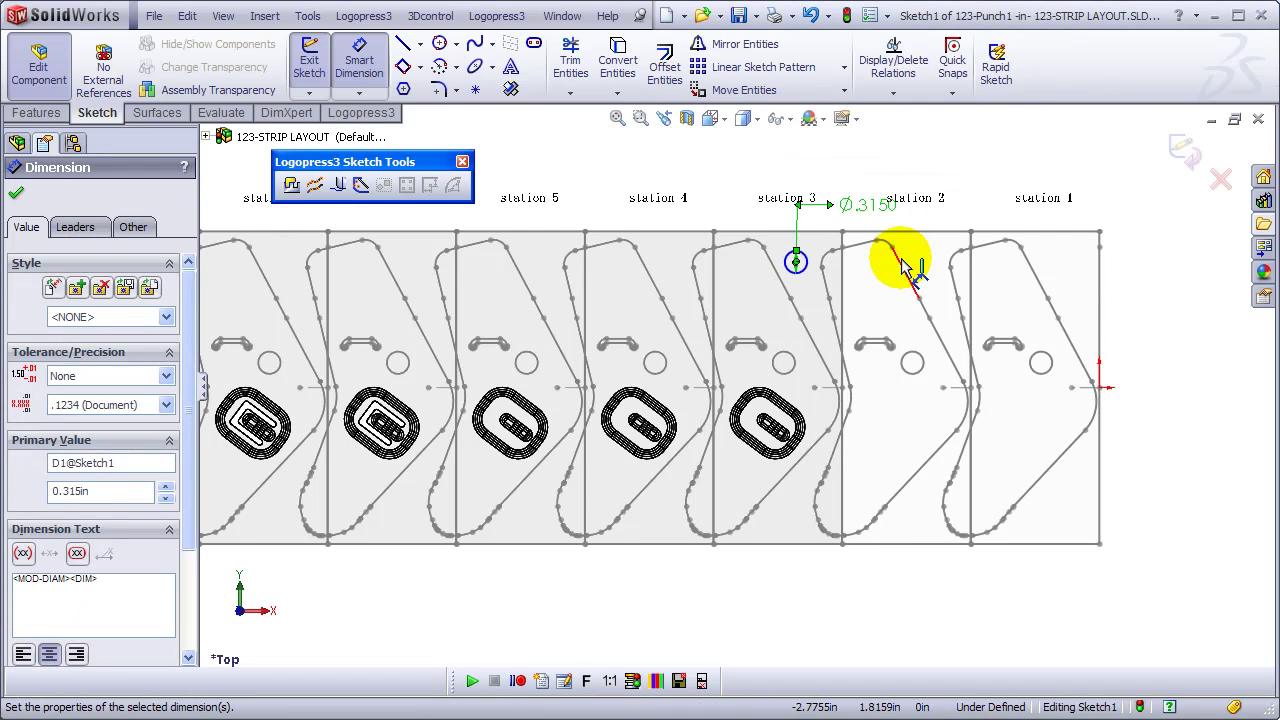
left_click(1178, 148)
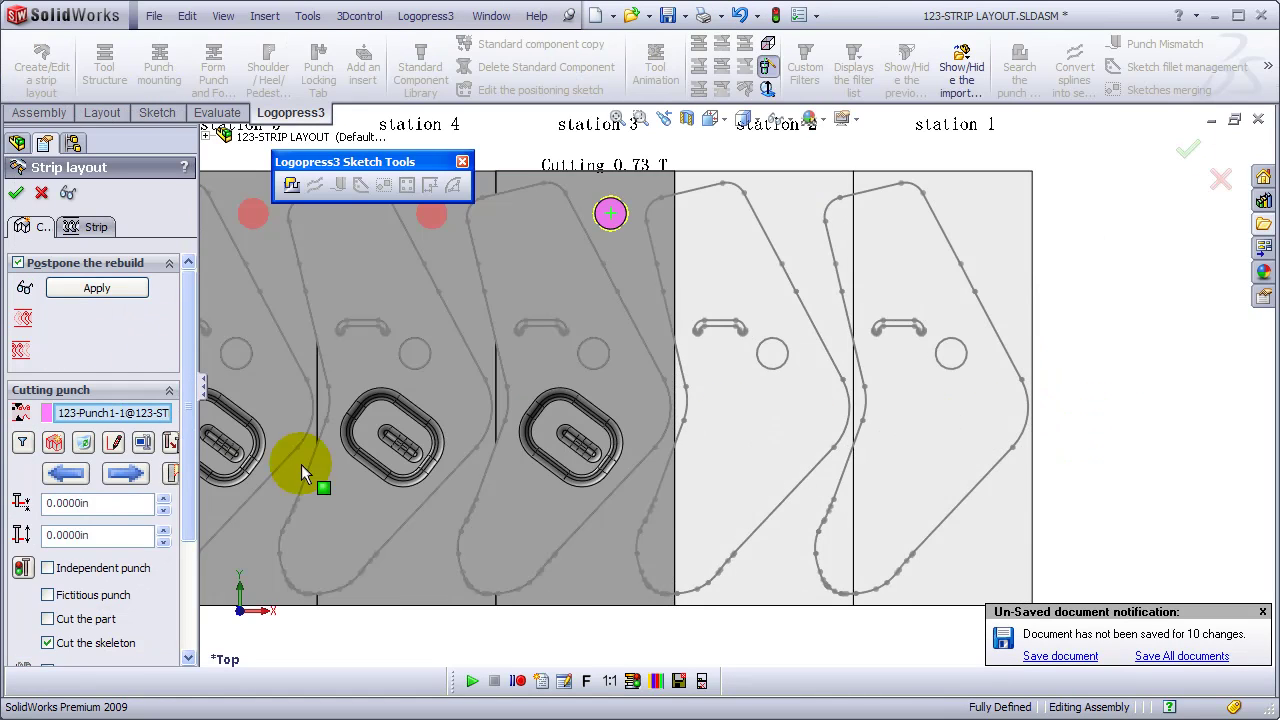
- Create a new punch by searching the notch outline inside a rectangle at station 5
left_click(57, 445)
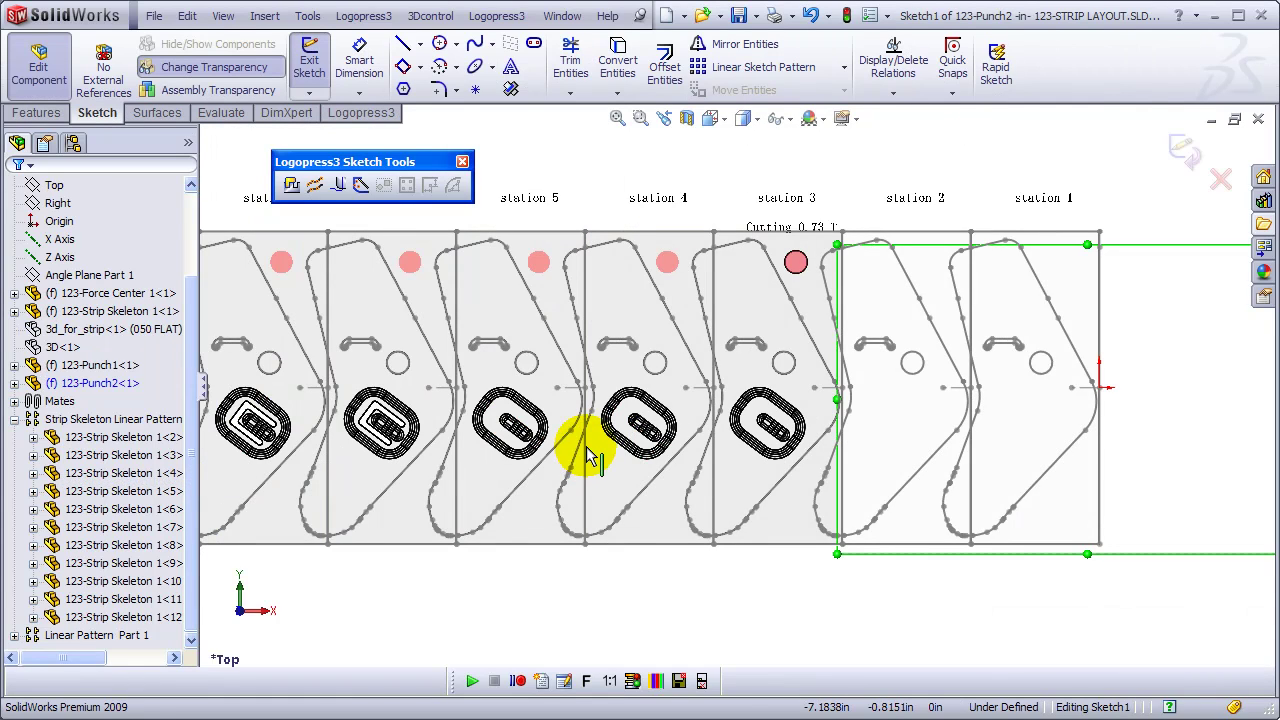
key("r")
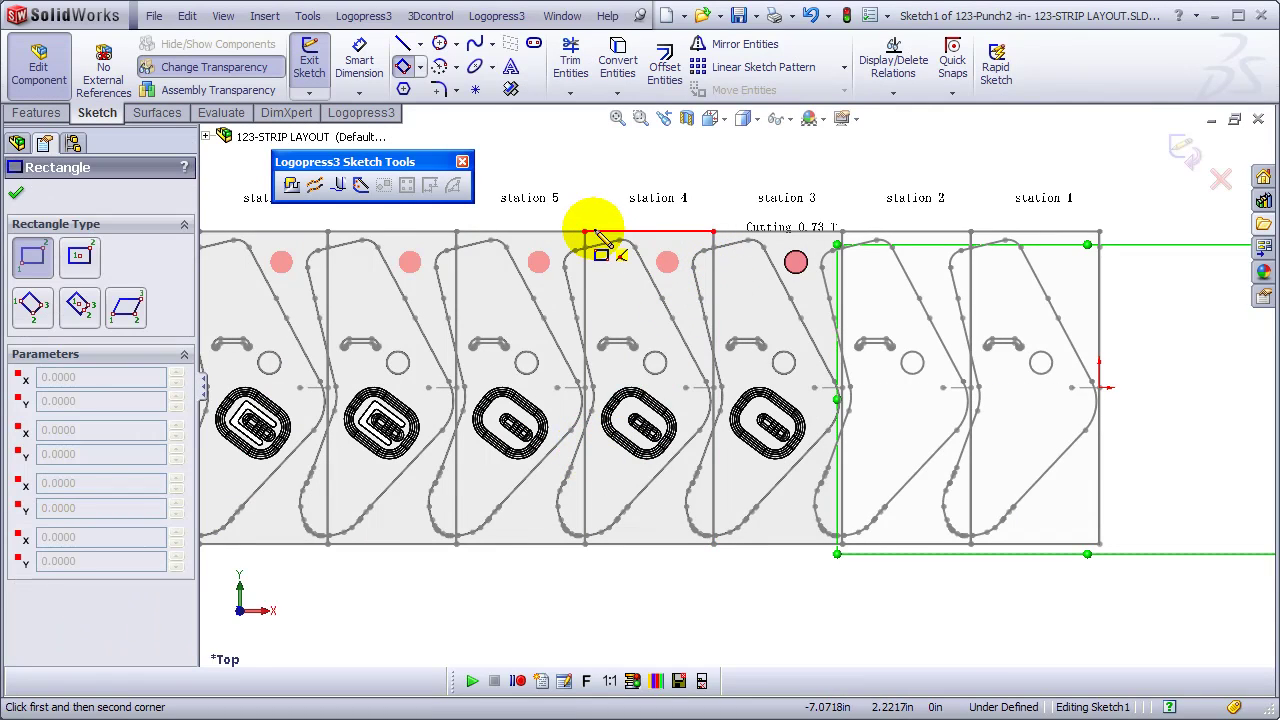
left_click(469, 208)
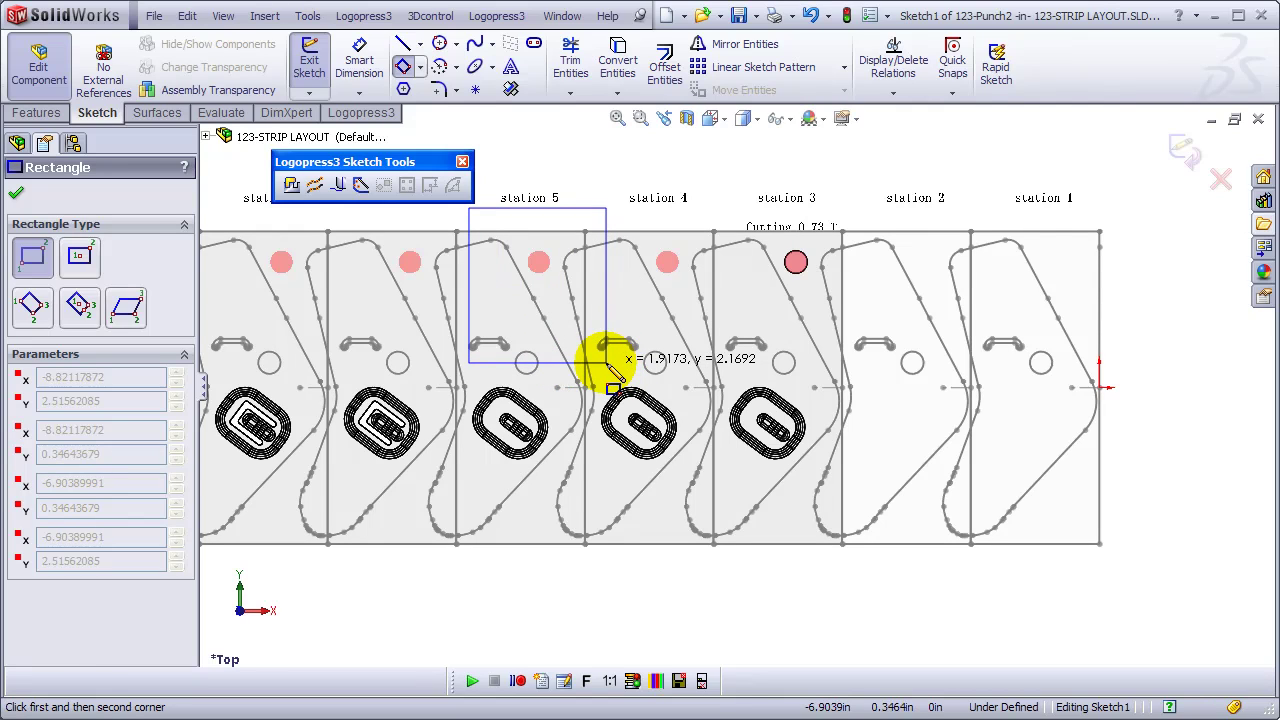
left_click(606, 362)
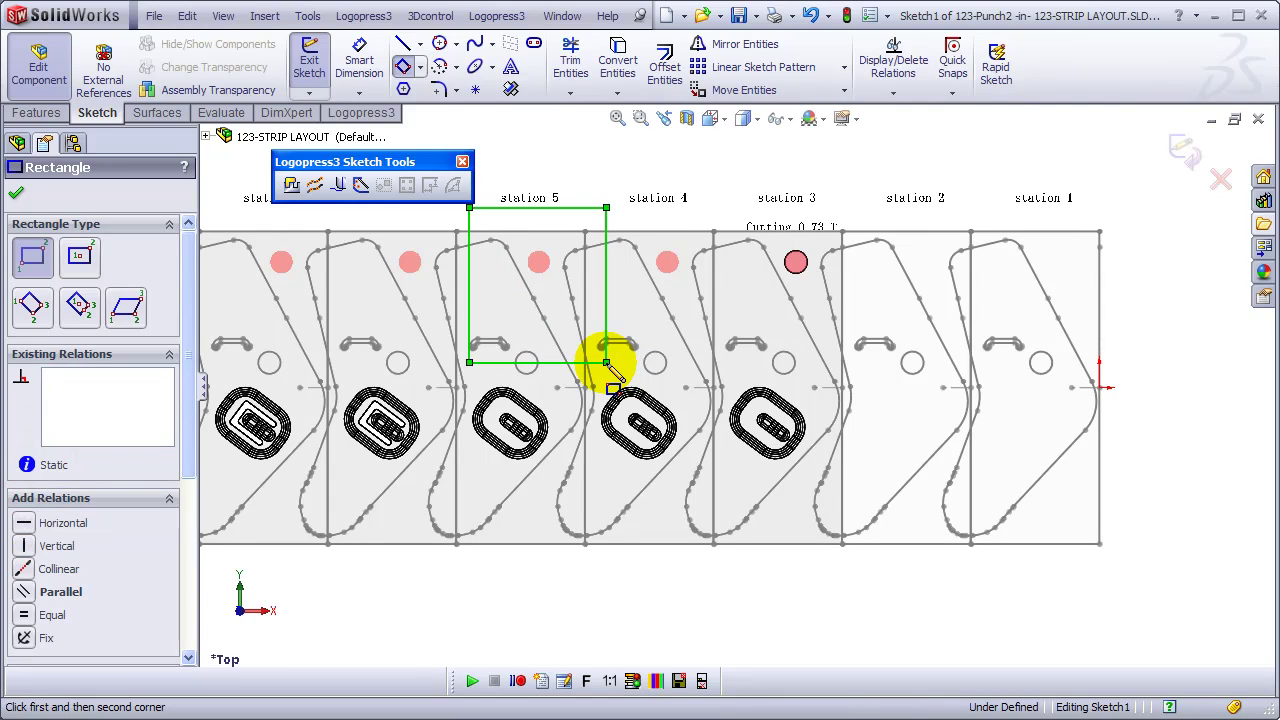
left_click(291, 186)
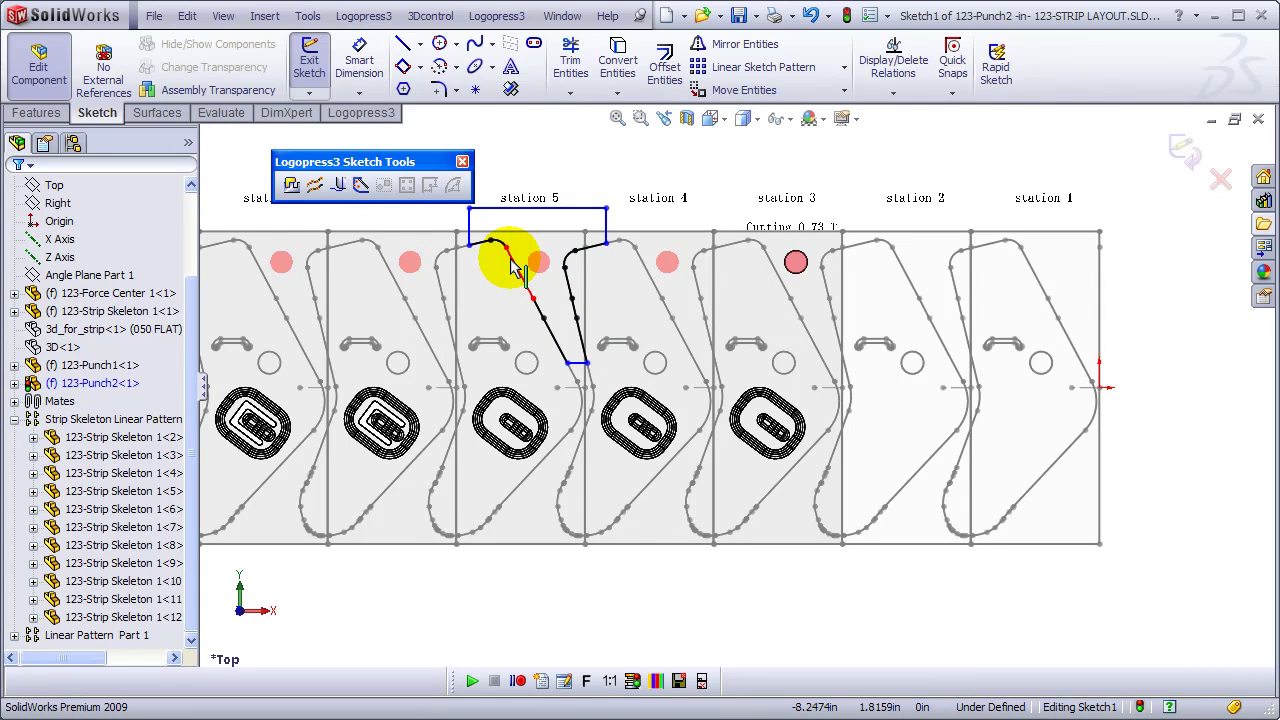
- Add a punch mismatch at the outline's top corner between the sloped and vertical lines
key("ctrl+shift+z")
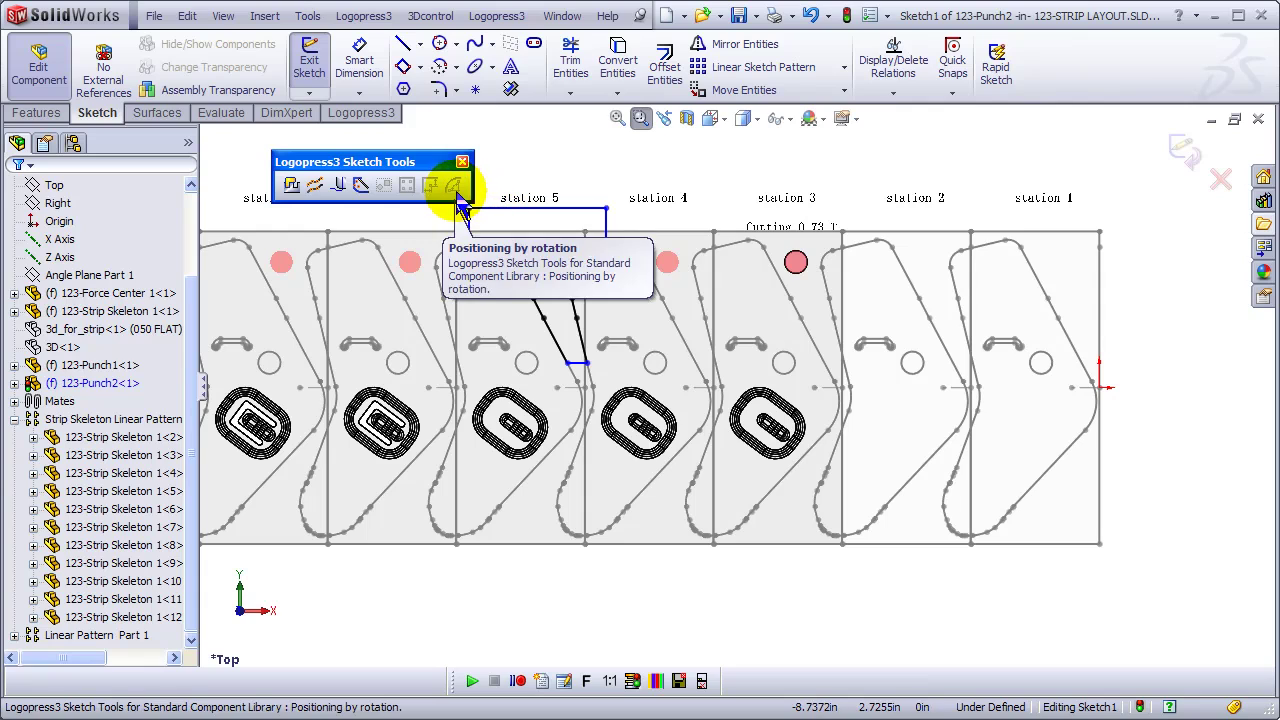
left_click_drag(434, 350, 655, 179)
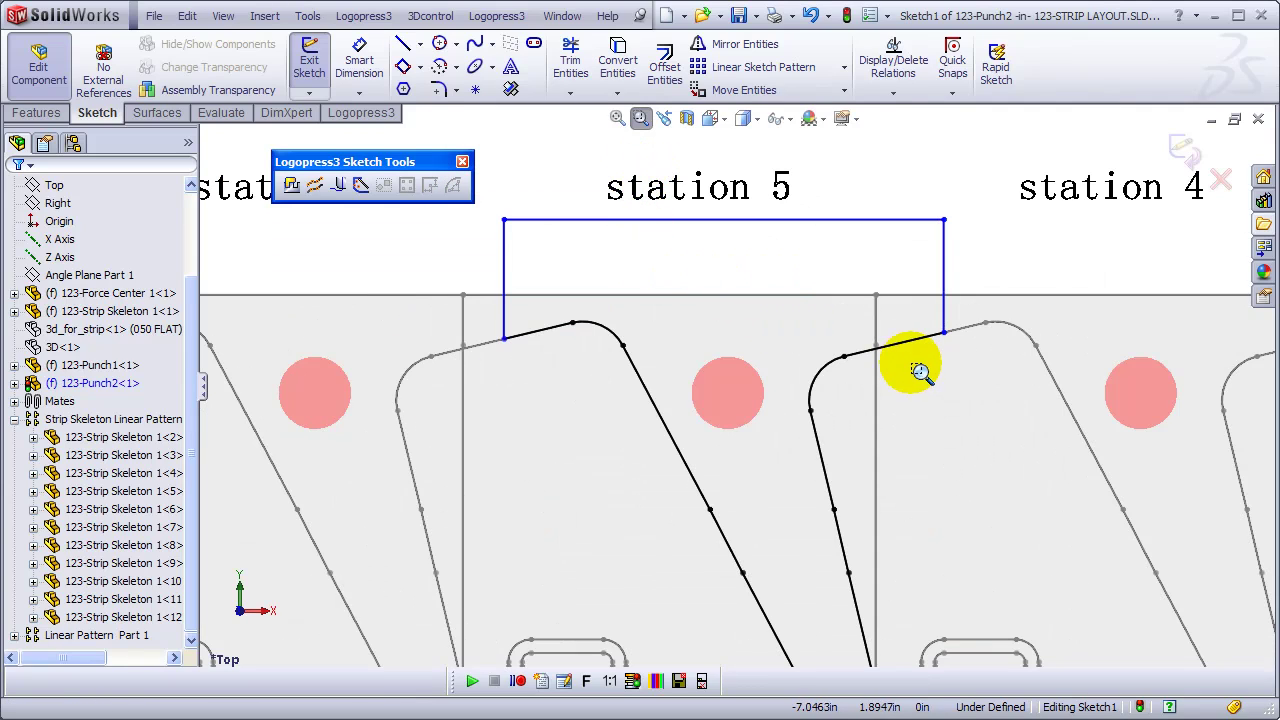
left_click_drag(903, 352, 984, 316)
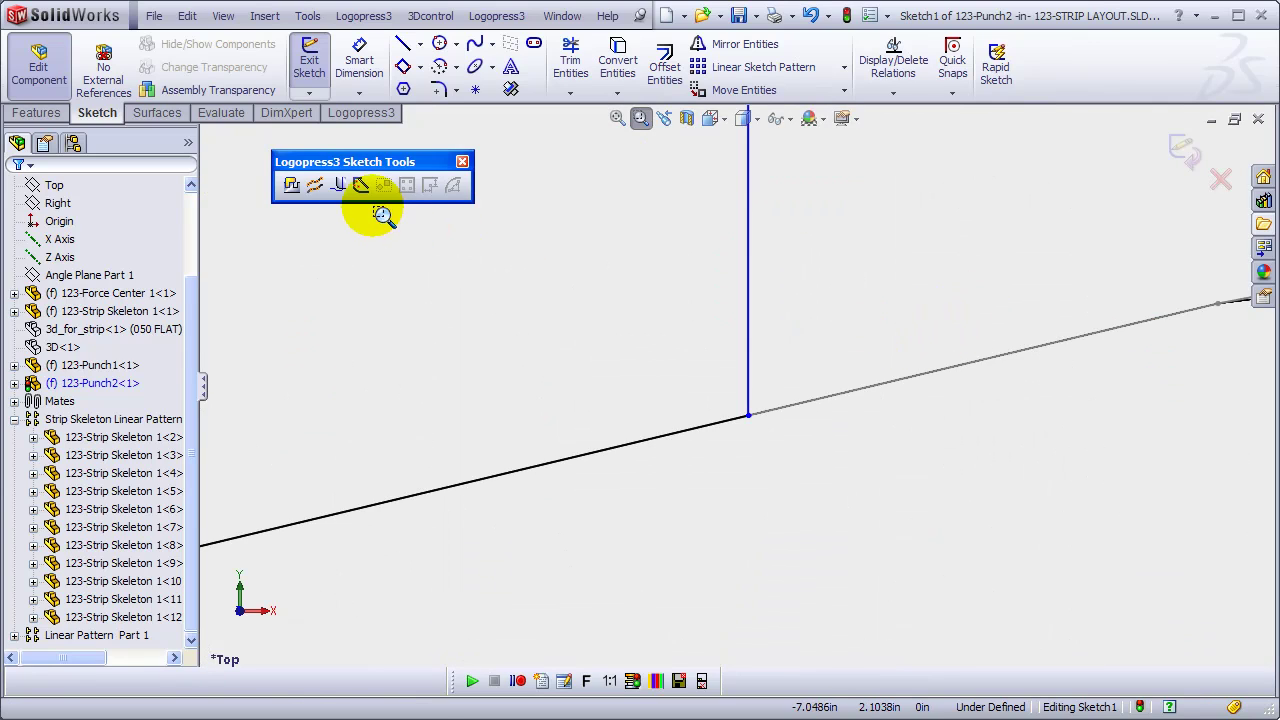
left_click(338, 185)
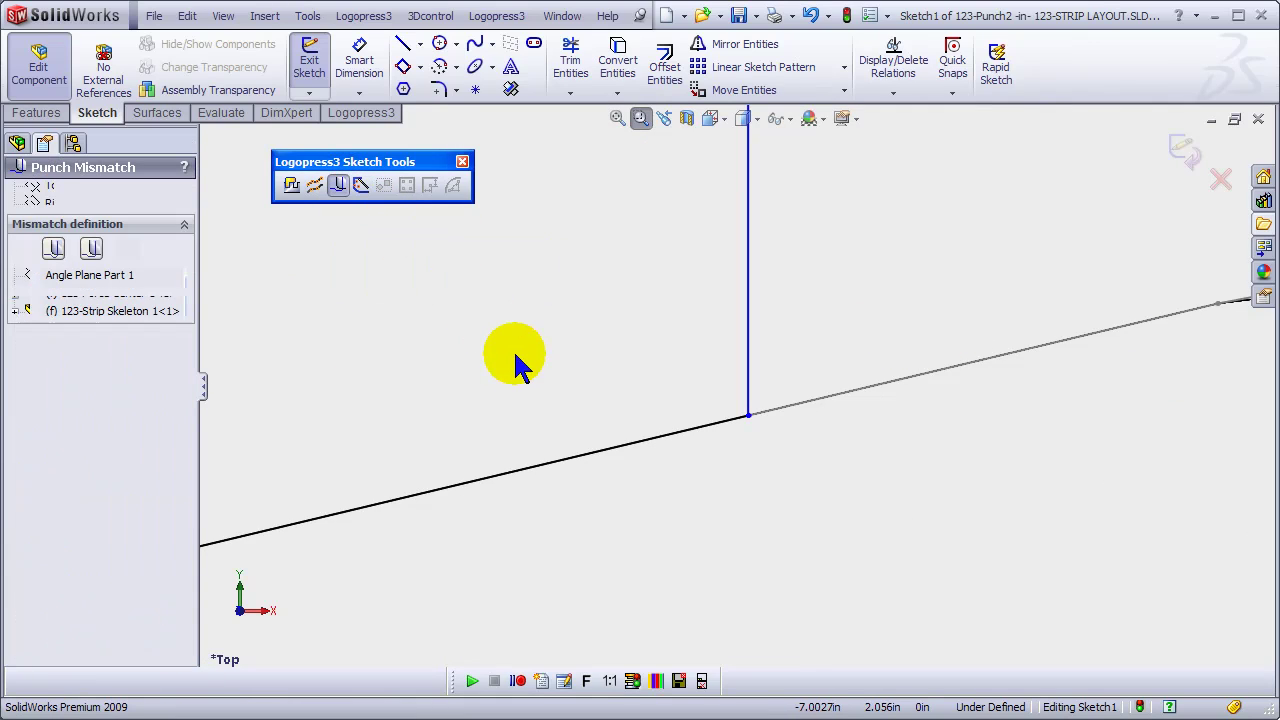
left_click(130, 250)
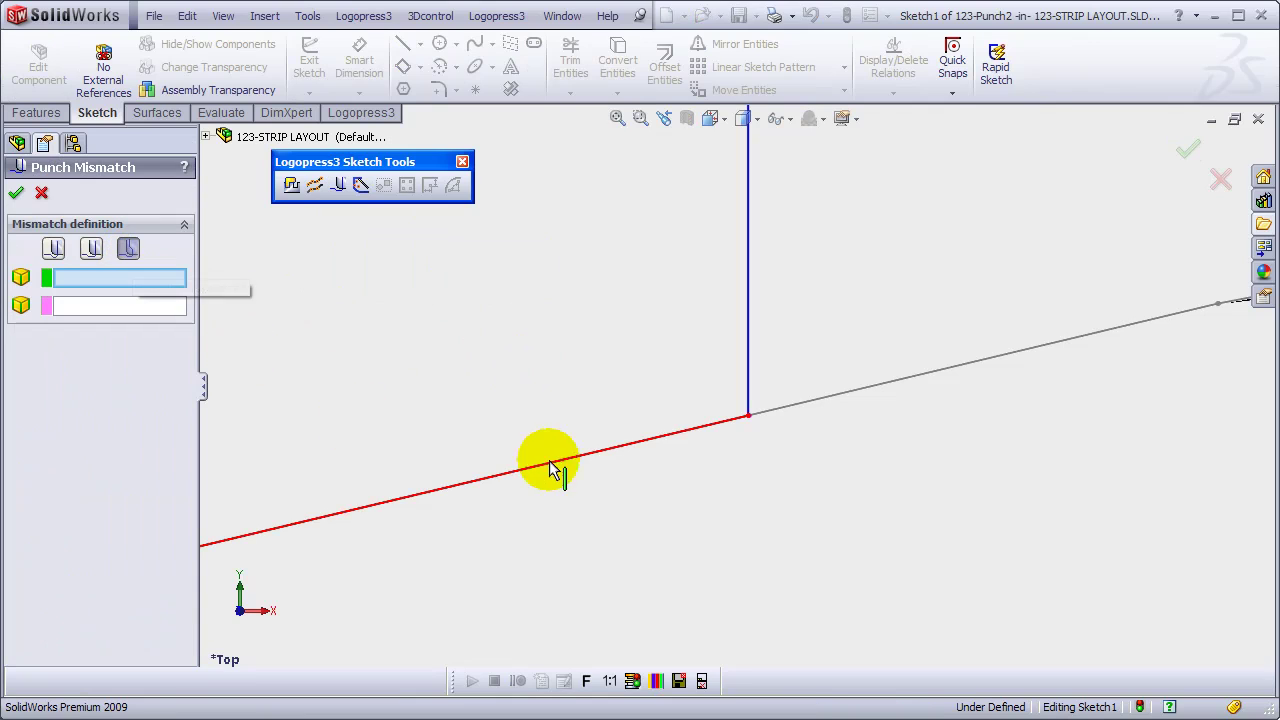
left_click(686, 429)
left_click(748, 357)
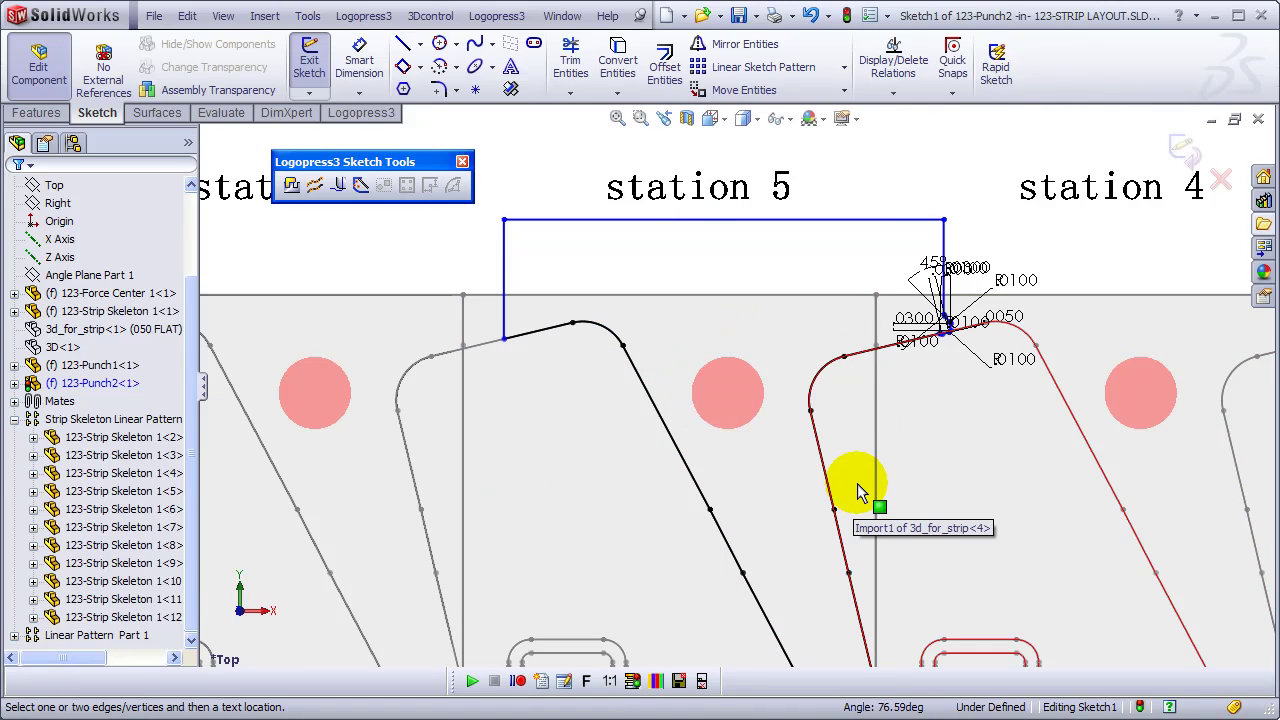
- Add punch mismatches at the bottom-right and bottom-left corners against the bottom line
key("ctrl+shift+z")
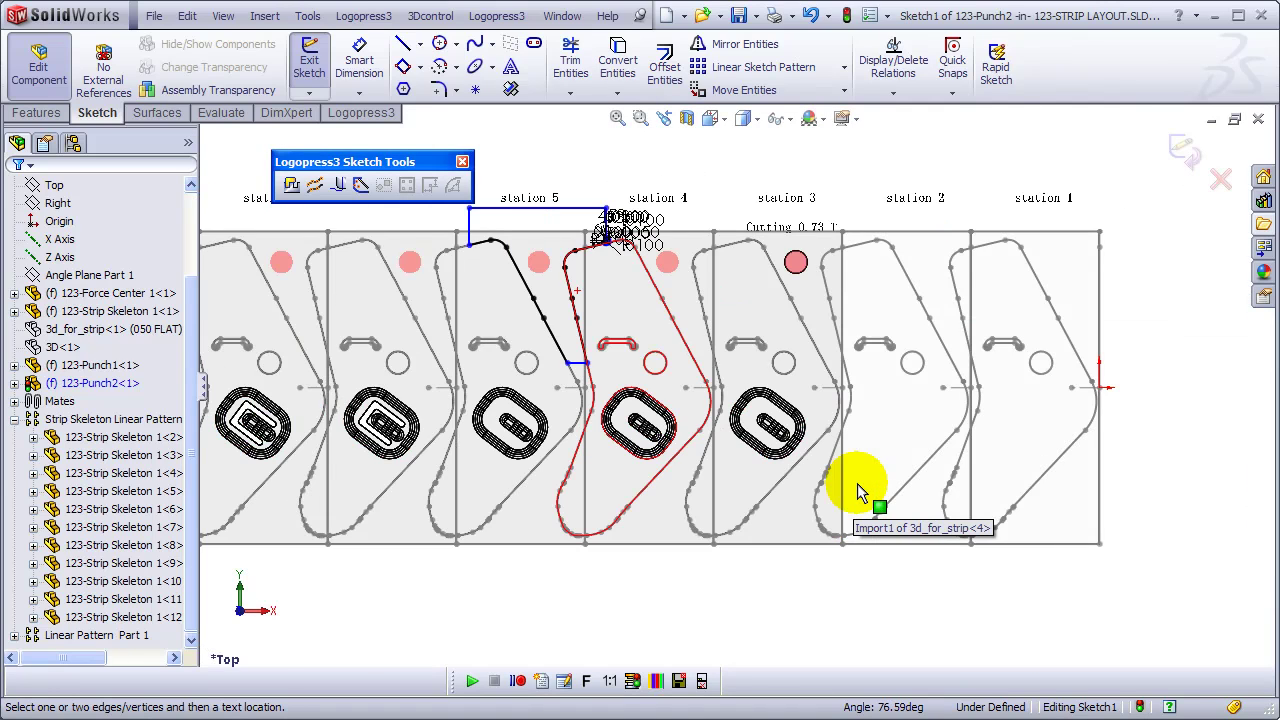
left_click_drag(545, 336, 618, 393)
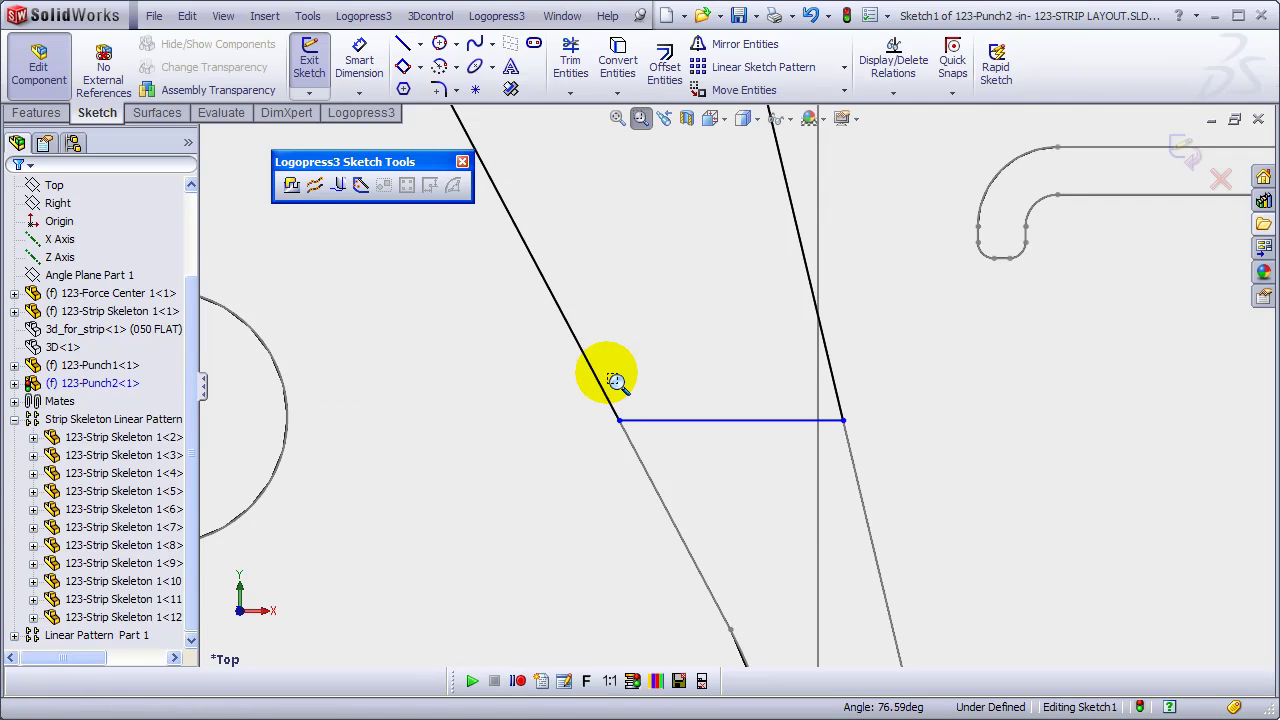
left_click_drag(496, 277, 847, 474)
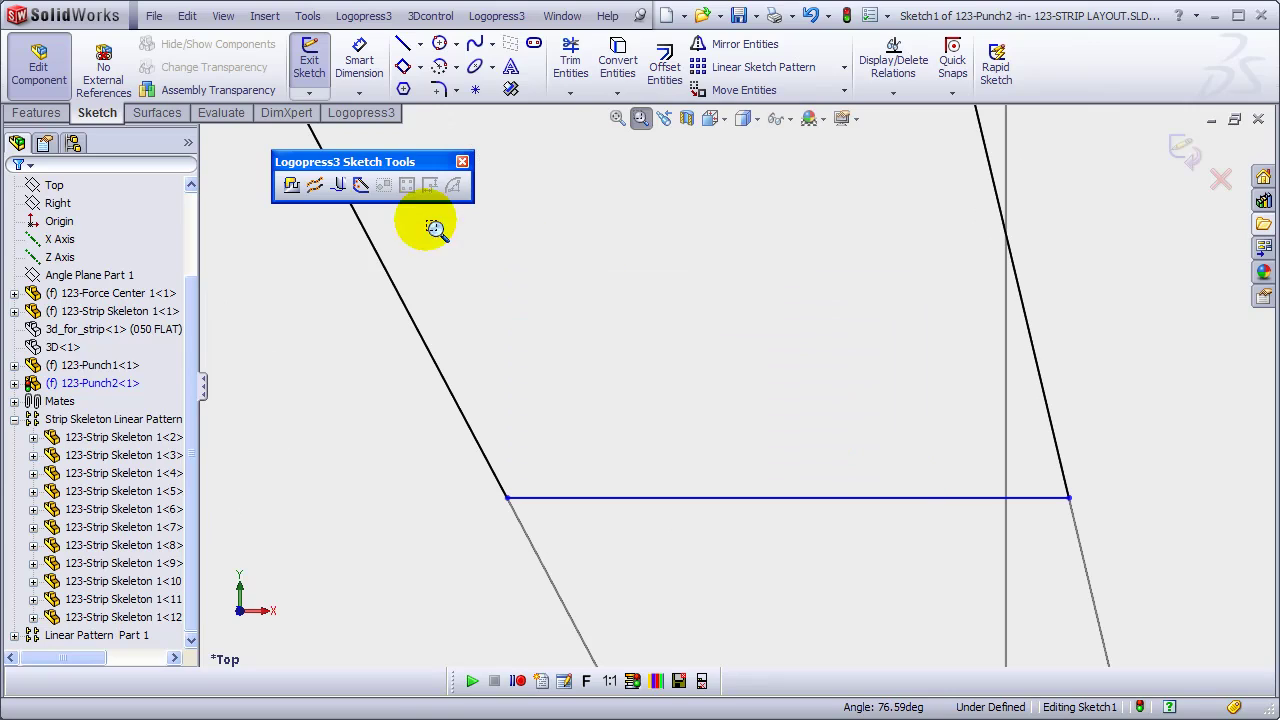
left_click(338, 184)
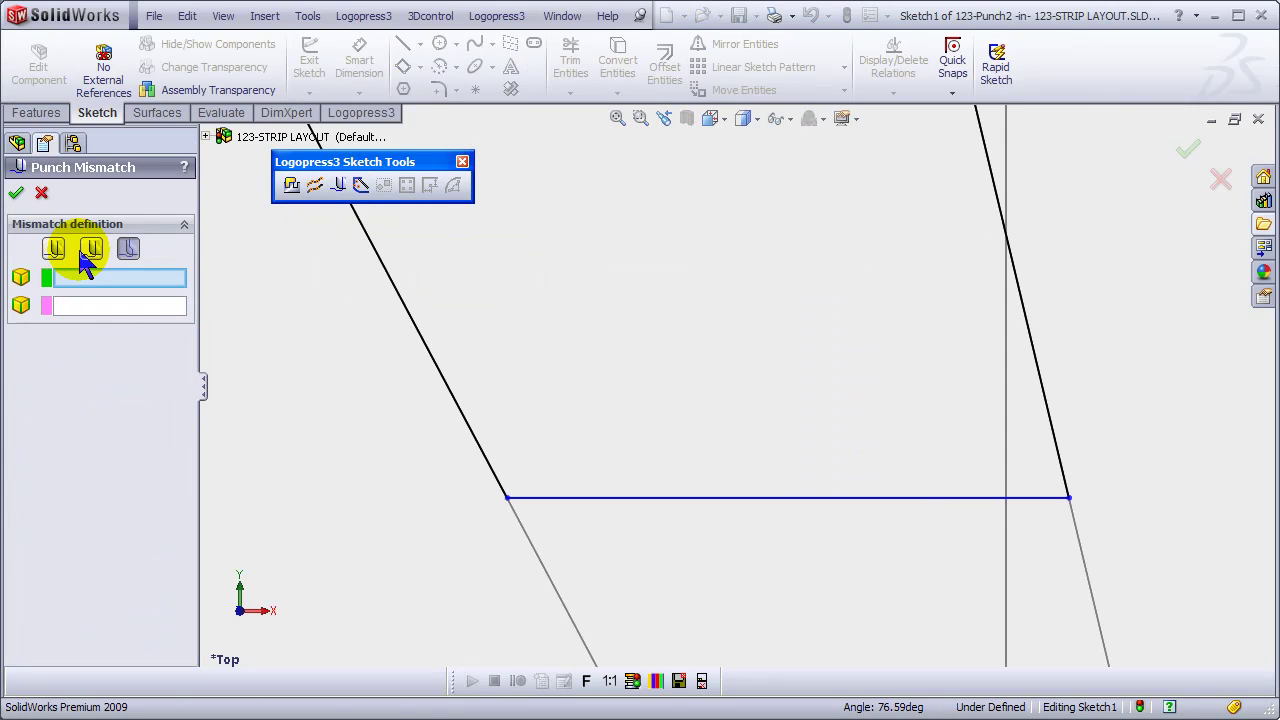
left_click(1063, 462)
left_click(1004, 498)
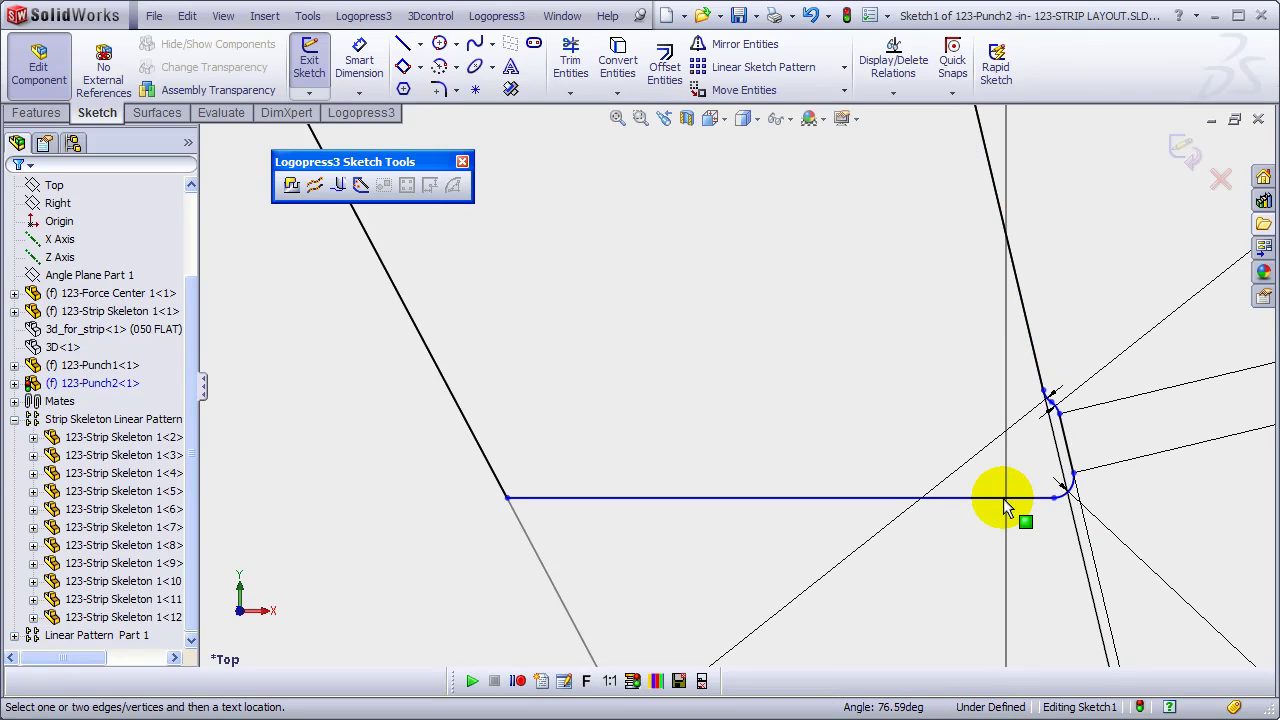
left_click(338, 185)
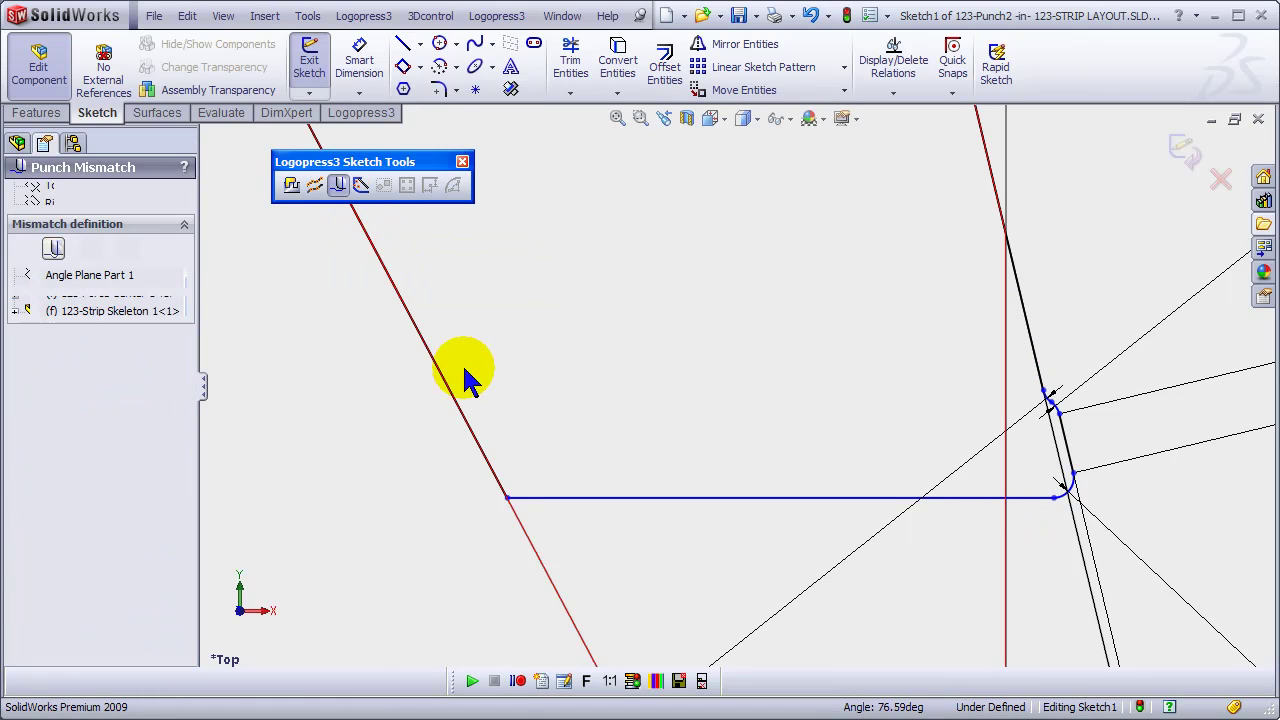
left_click(457, 408)
left_click(602, 498)
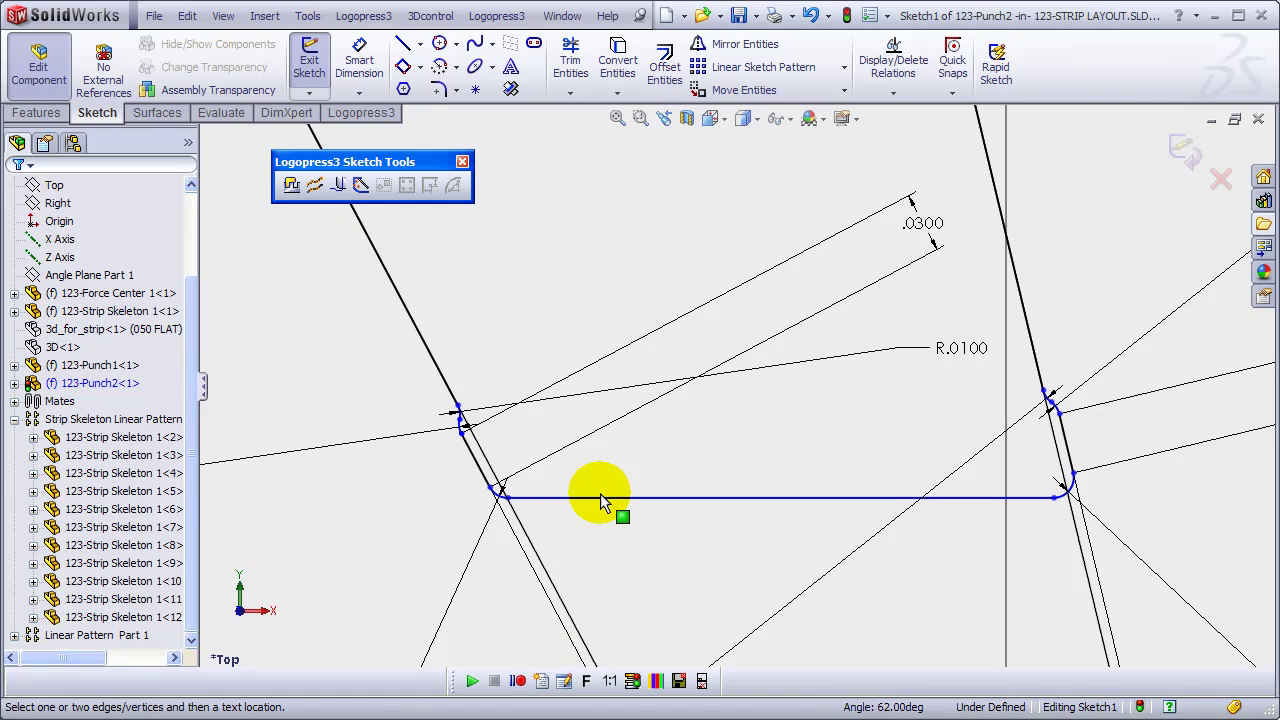
- Dimension the punch sketch with the 1.3812 height and a .5 top offset
key("d")
left_click(615, 497)
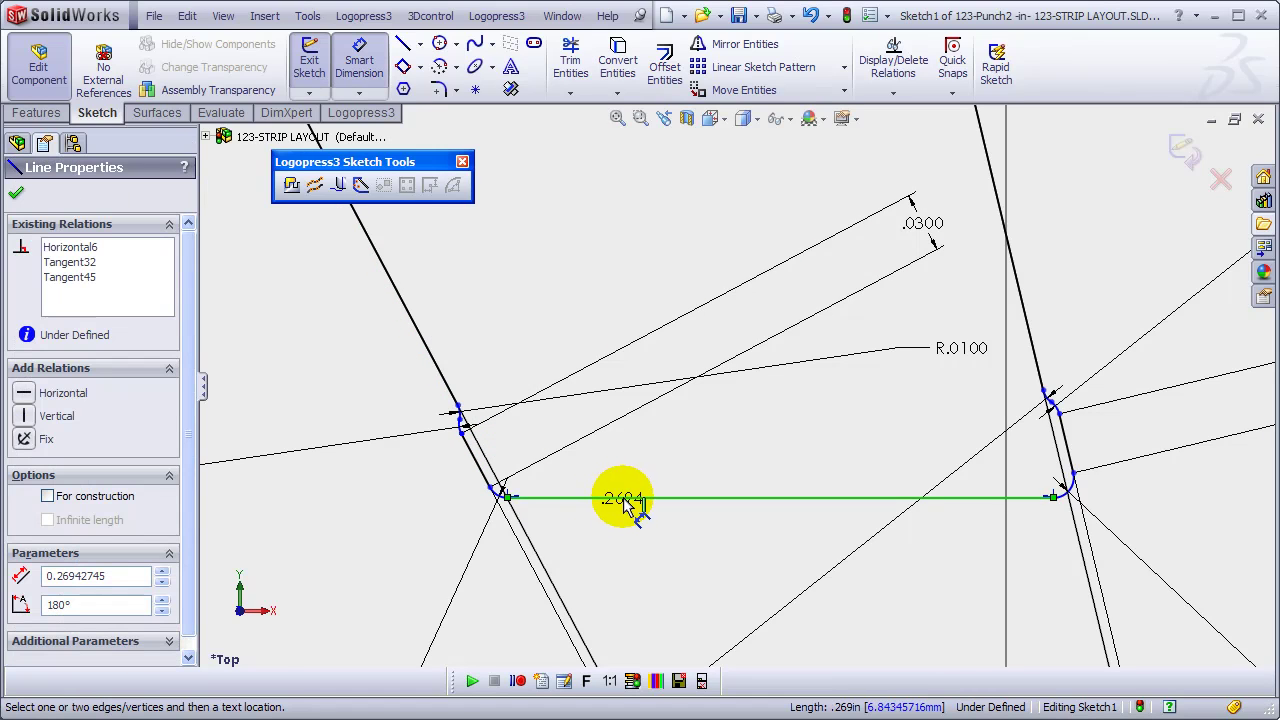
scroll(692, 372, "up", 5)
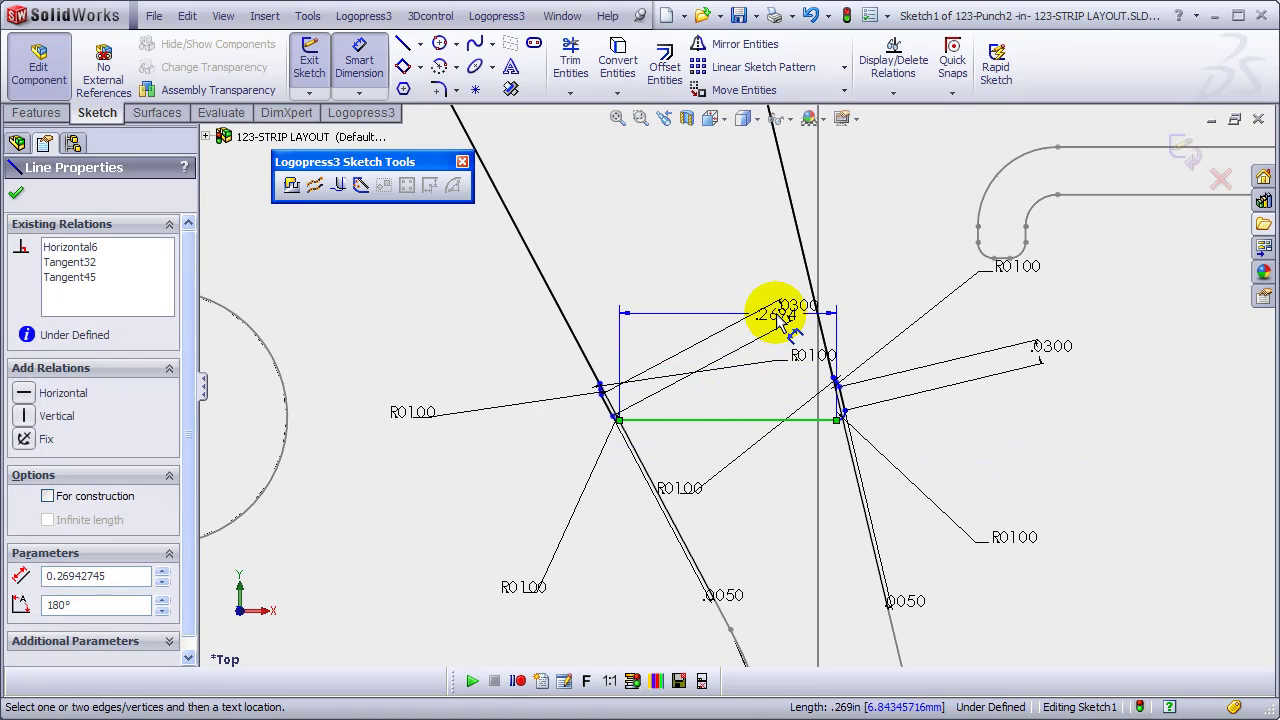
scroll(775, 315, "up", 5)
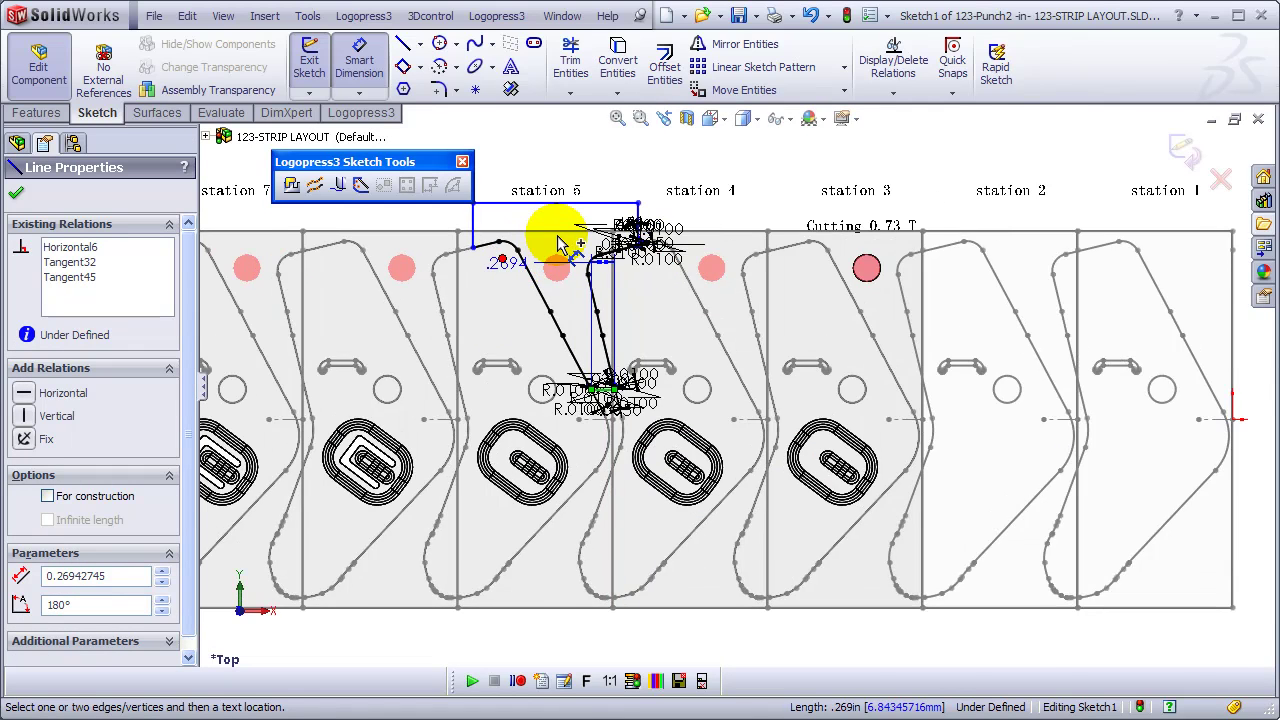
scroll(560, 240, "down", 5)
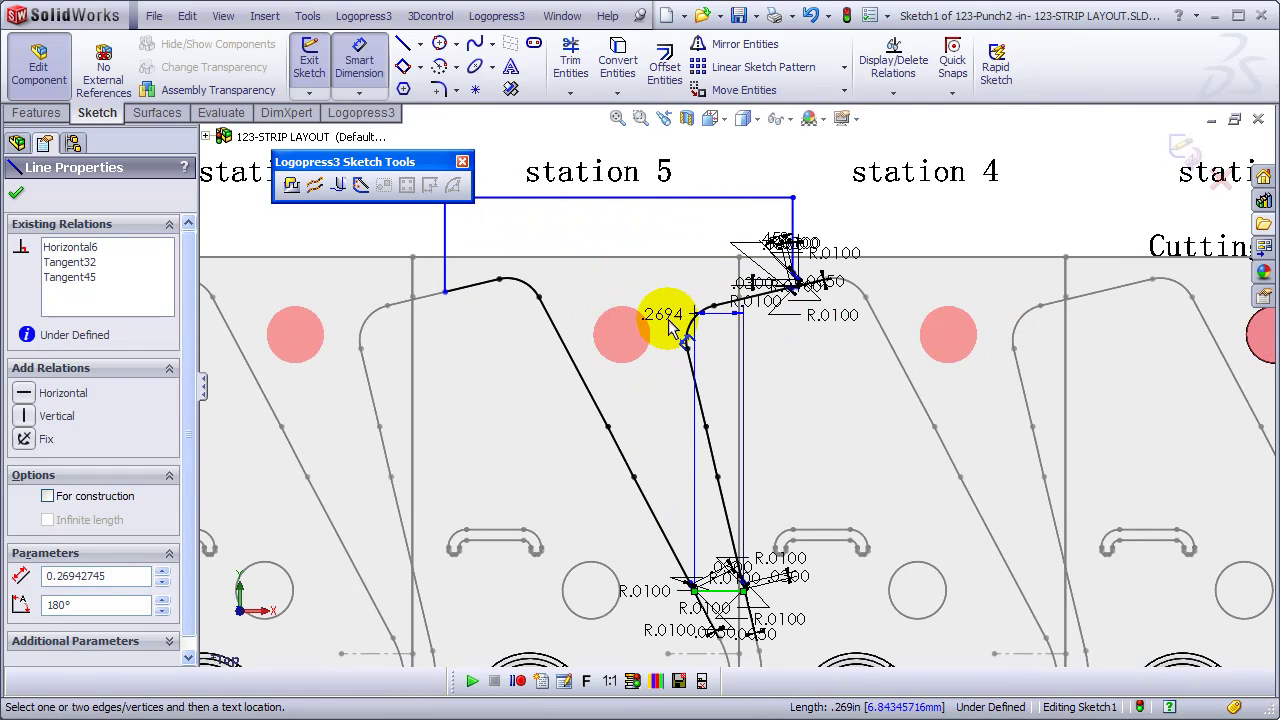
left_click(766, 408)
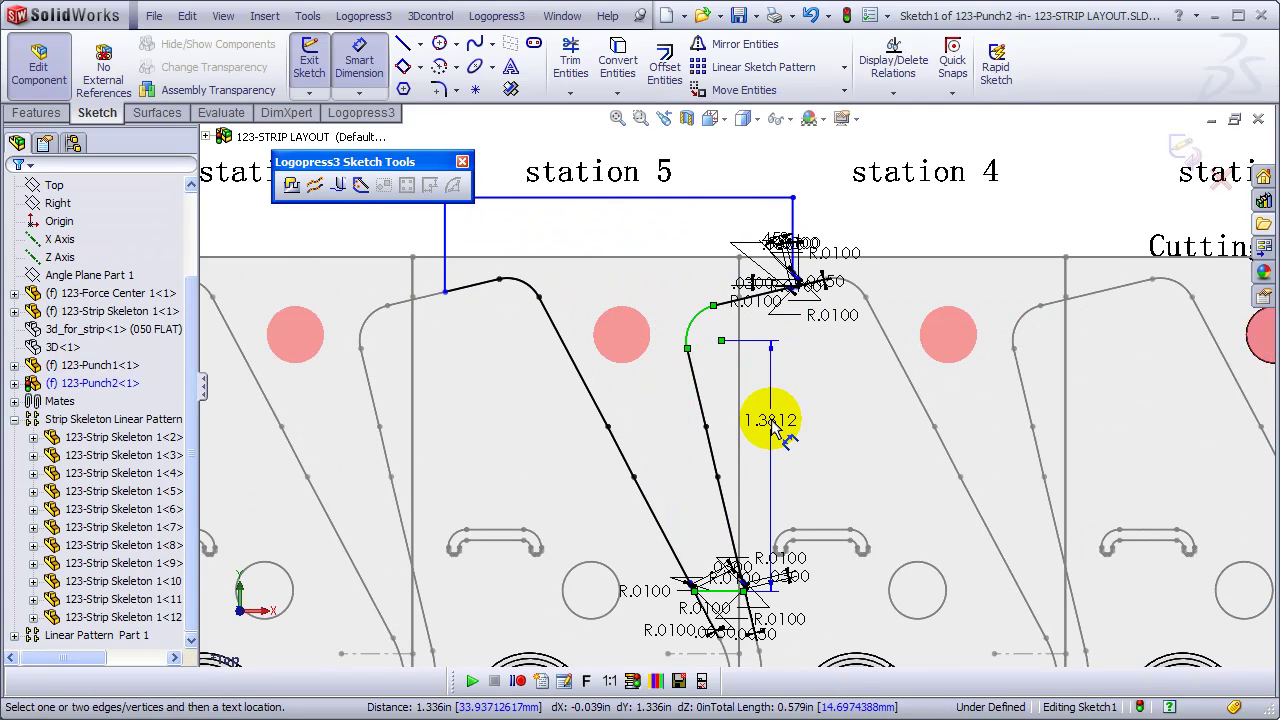
left_click(771, 421)
key("Return")
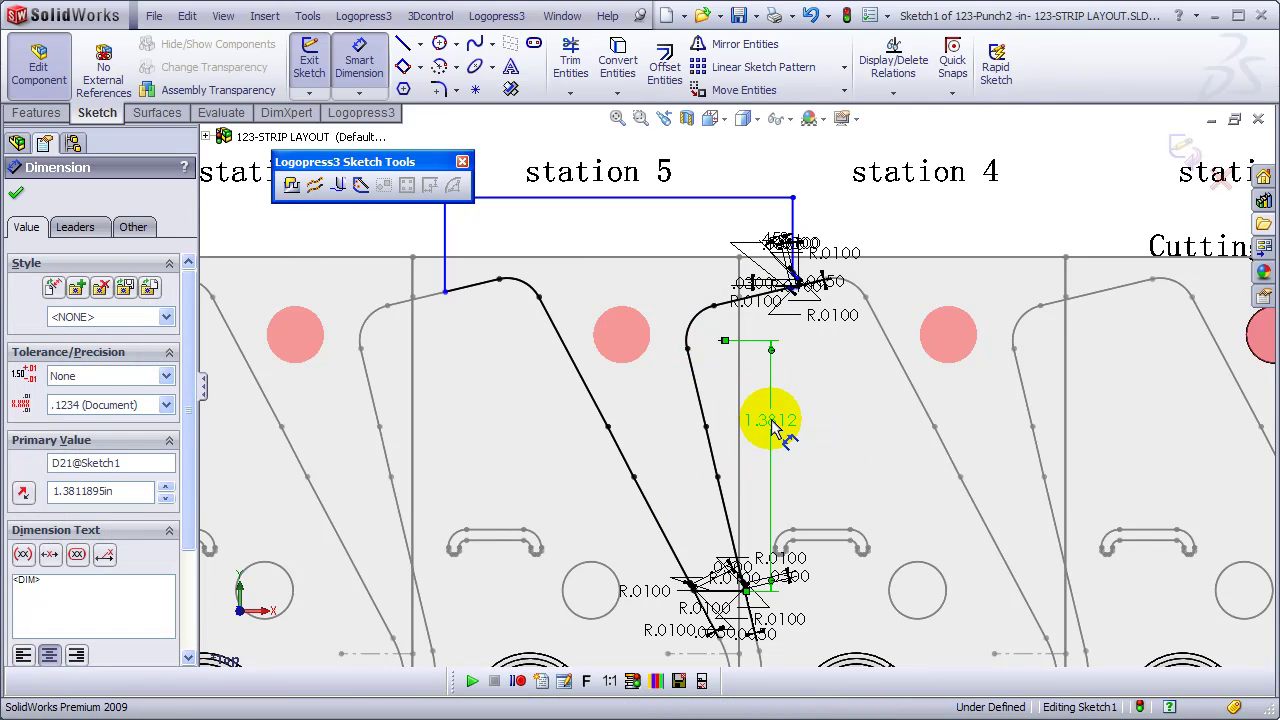
left_click(563, 259)
left_click(590, 199)
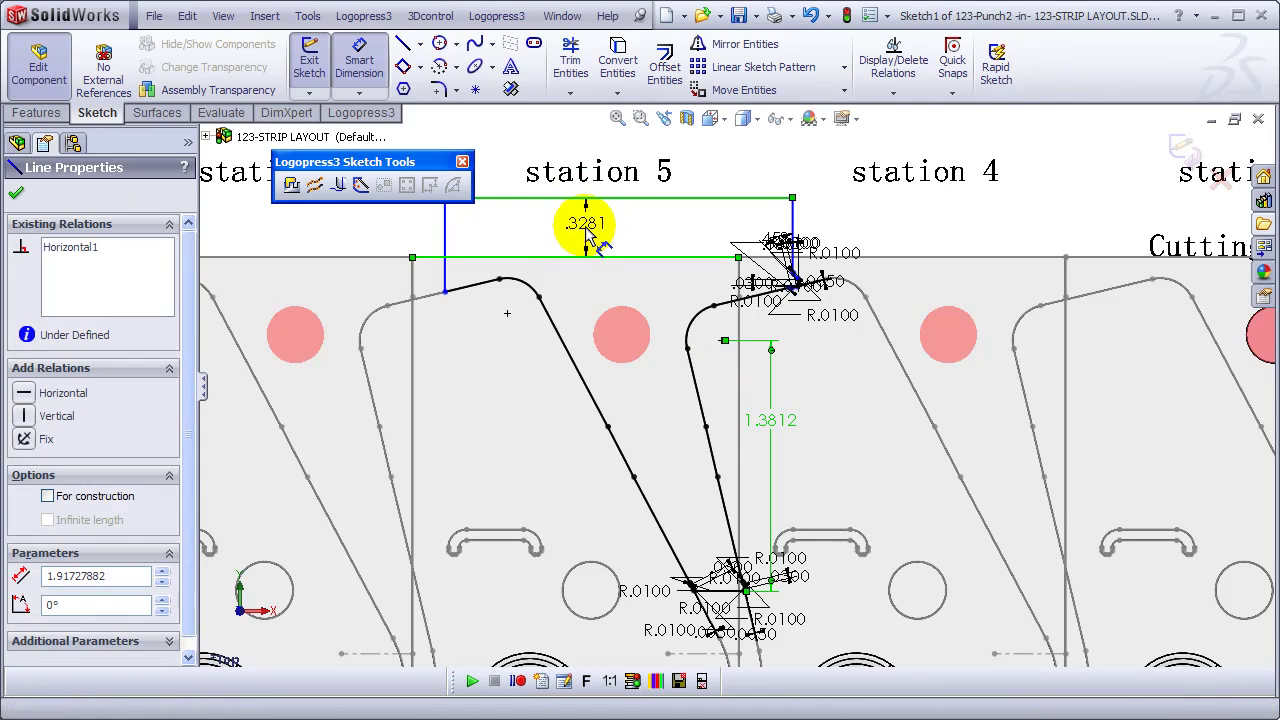
left_click(588, 240)
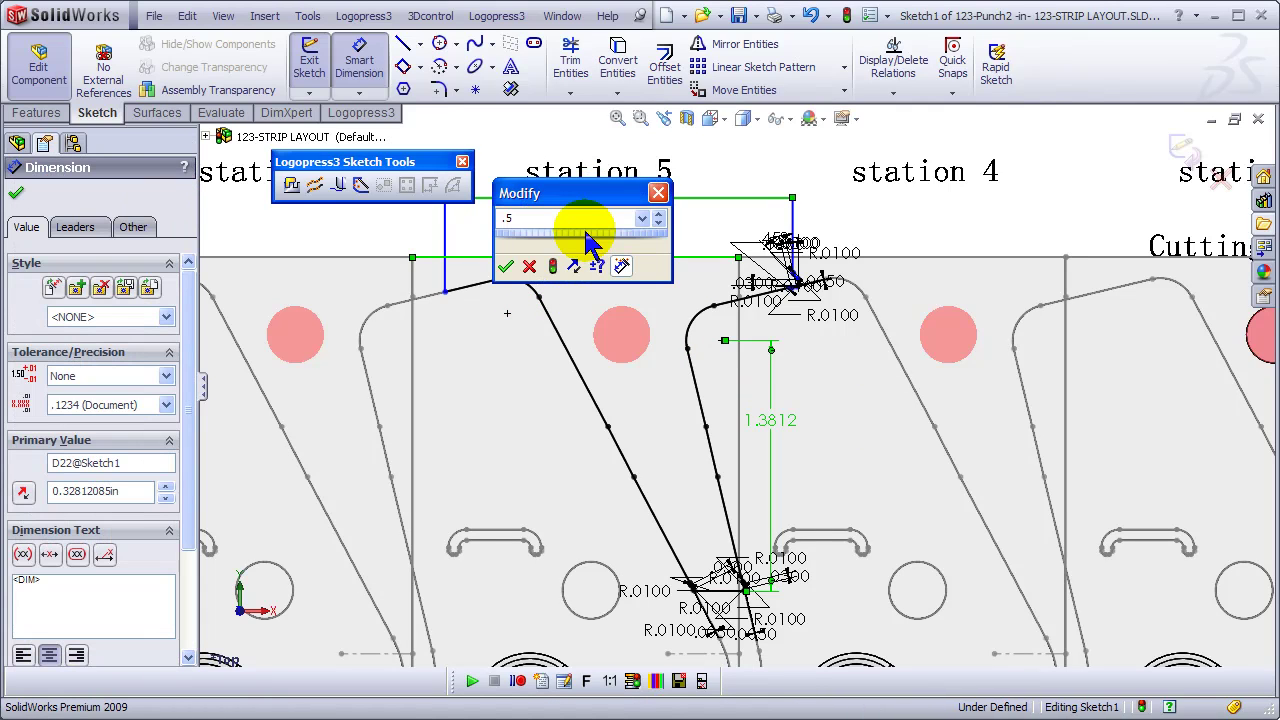
type(".5")
key("Return")
key("Escape")
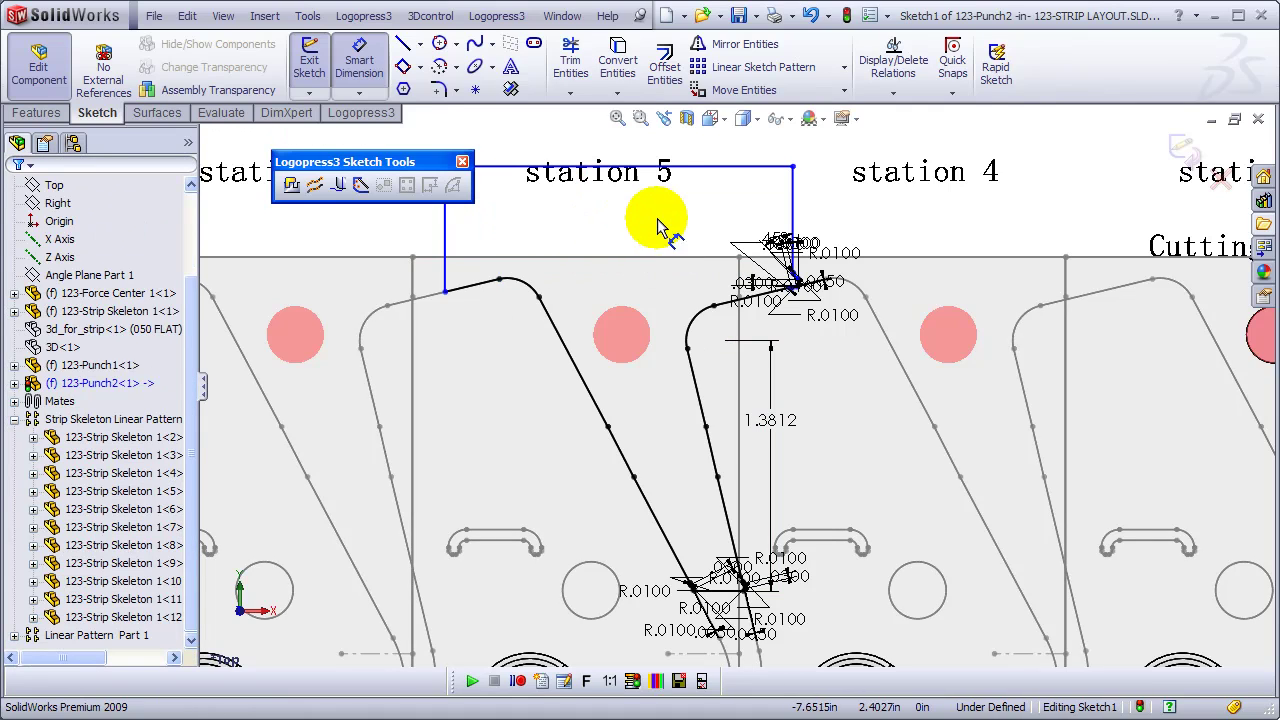
- Add the .9599 height and .3000 left and right side offsets to fully define it
left_click(714, 167)
key("d")
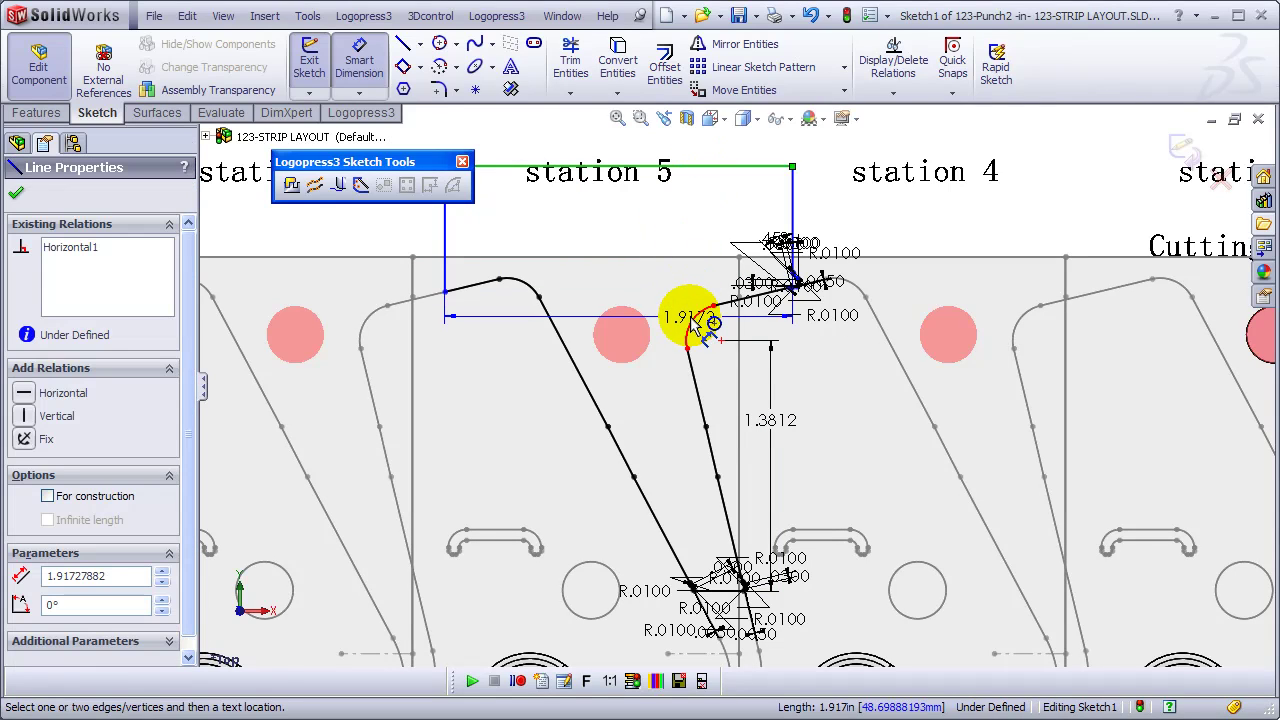
left_click(697, 325)
left_click(677, 236)
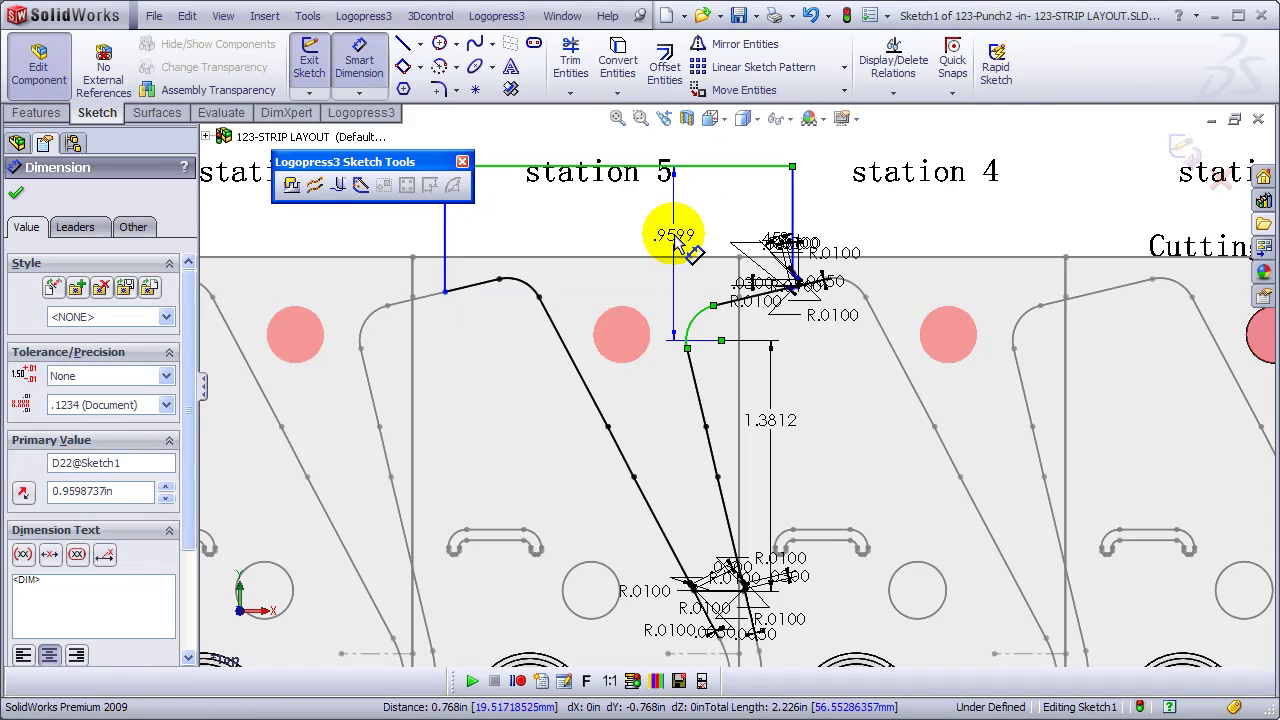
left_click(704, 316)
left_click(790, 205)
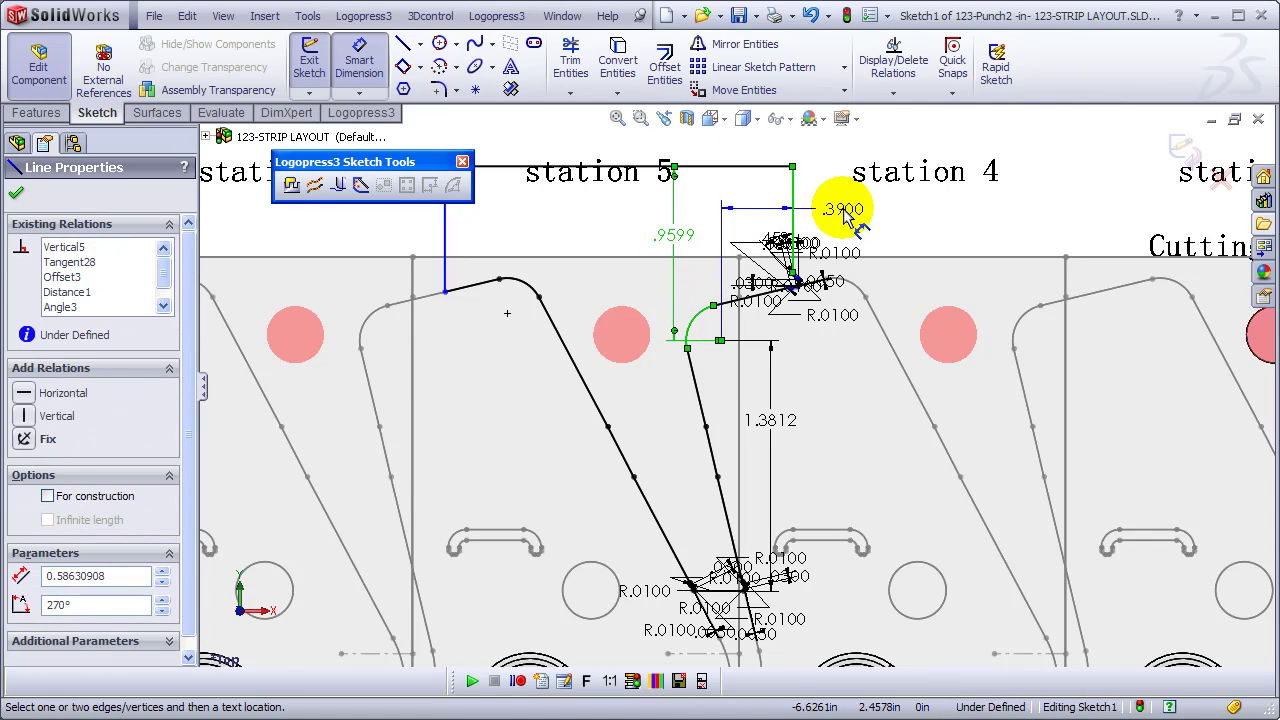
left_click(840, 212)
type(".3")
key("Return")
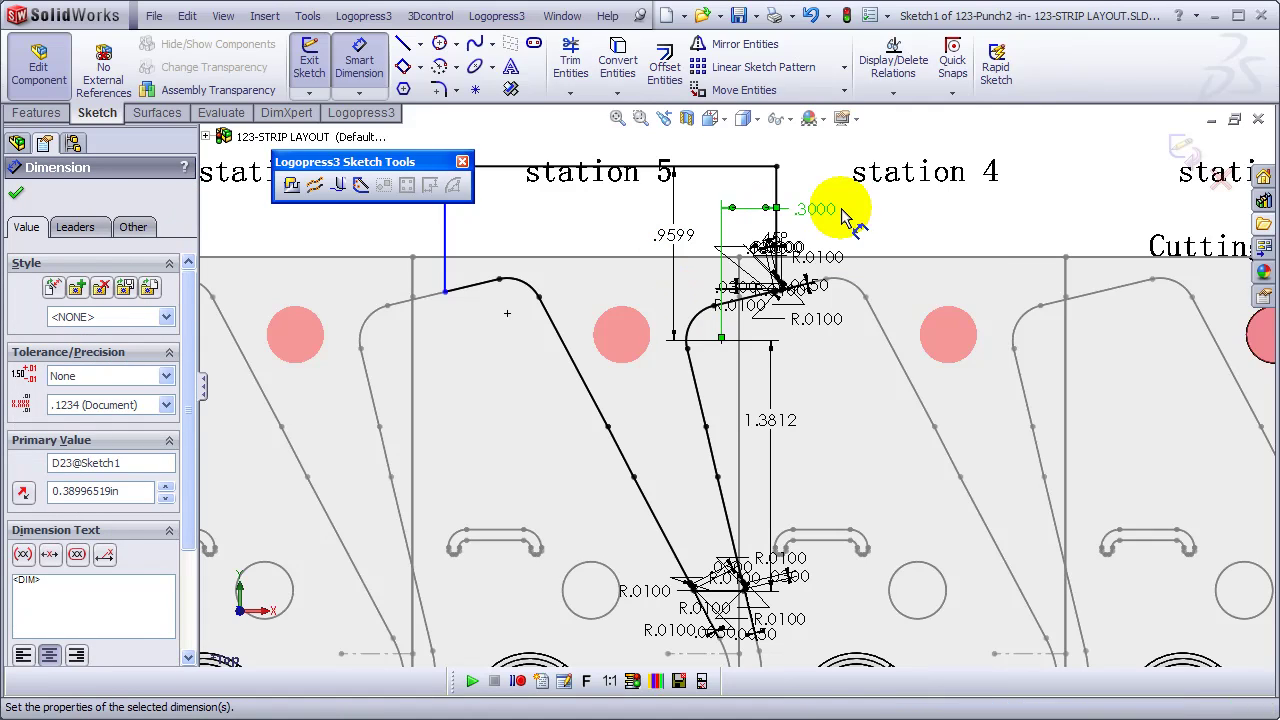
left_click(378, 330)
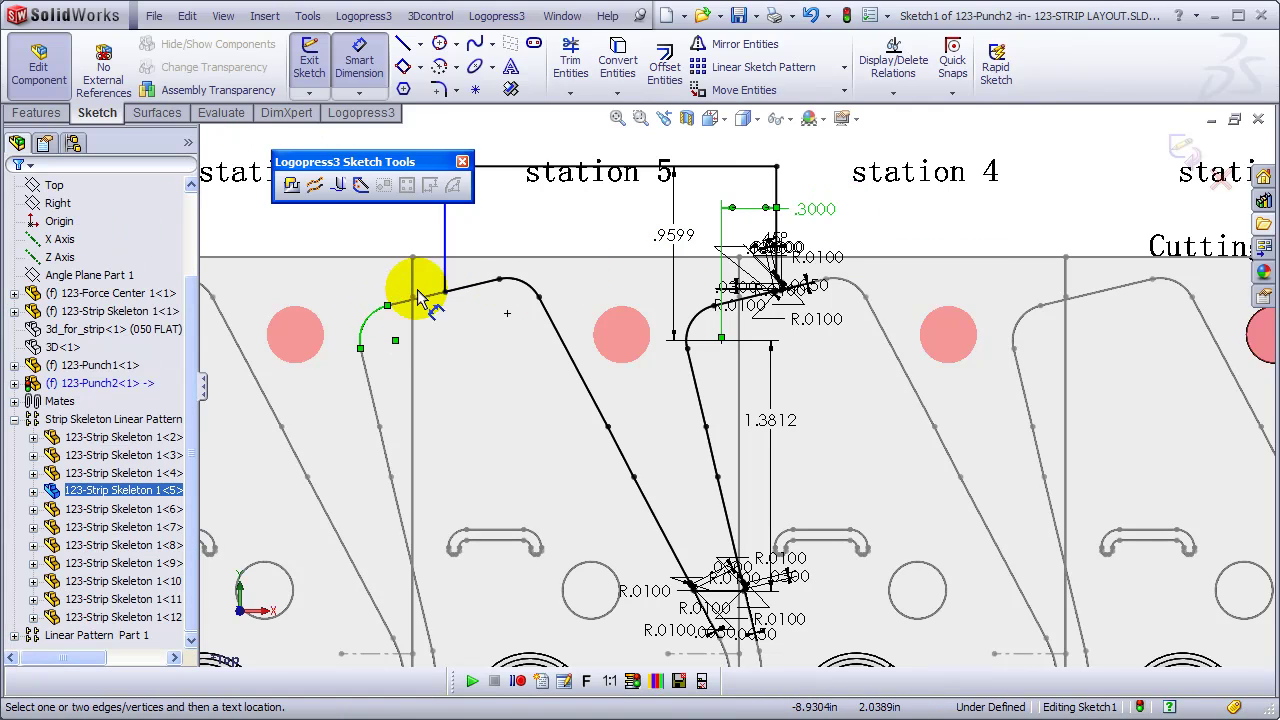
left_click(446, 248)
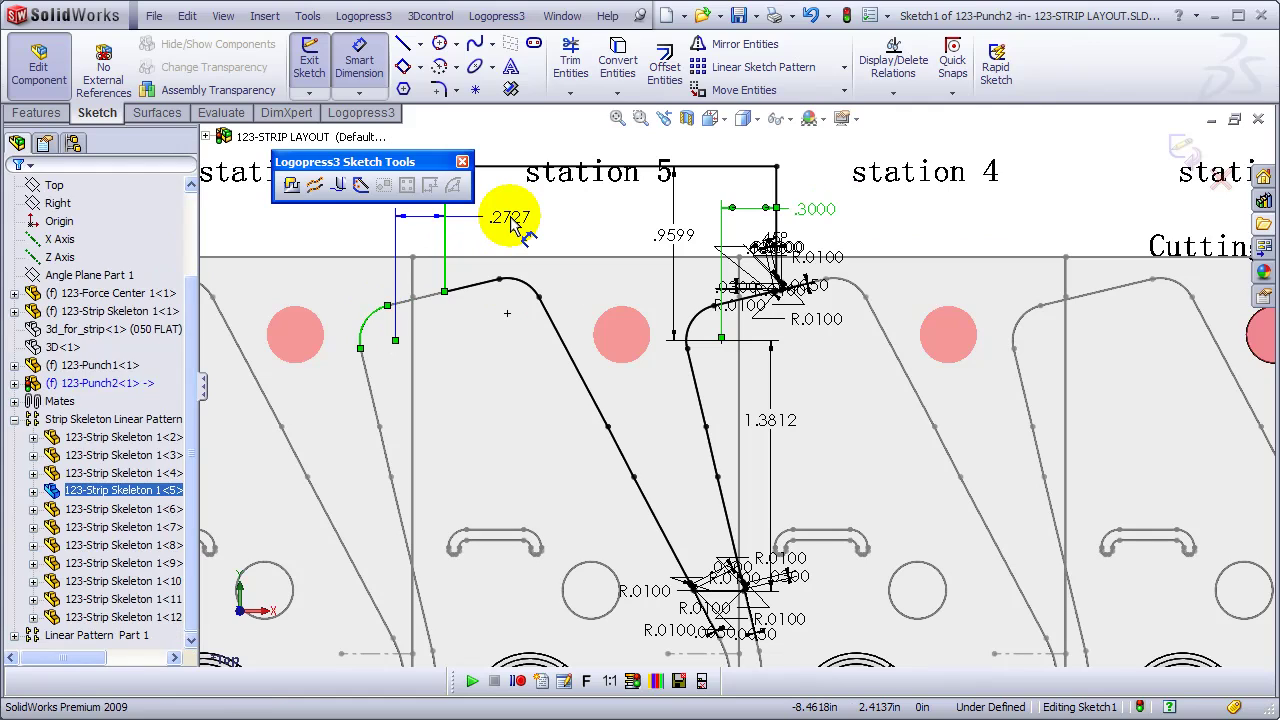
left_click(510, 222)
type(".3")
key("Return")
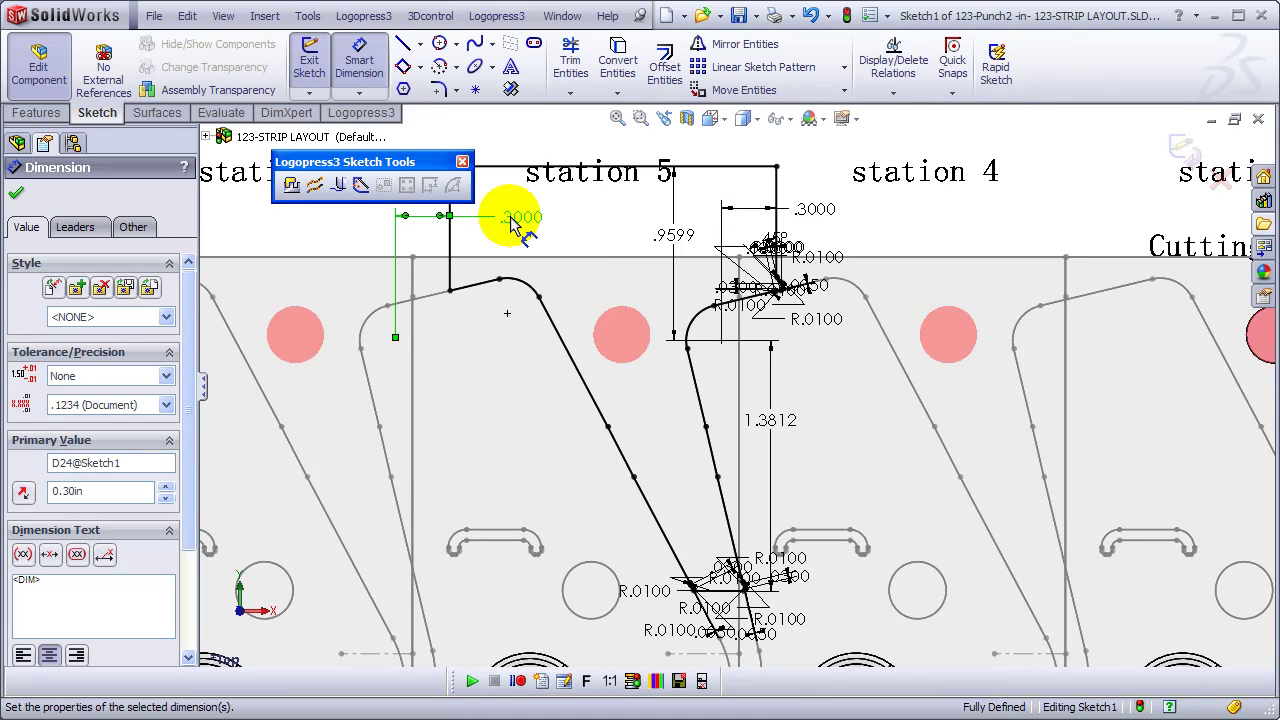
- Fillet the punch outline's top-left and top-right corners at R.1250
key("f")
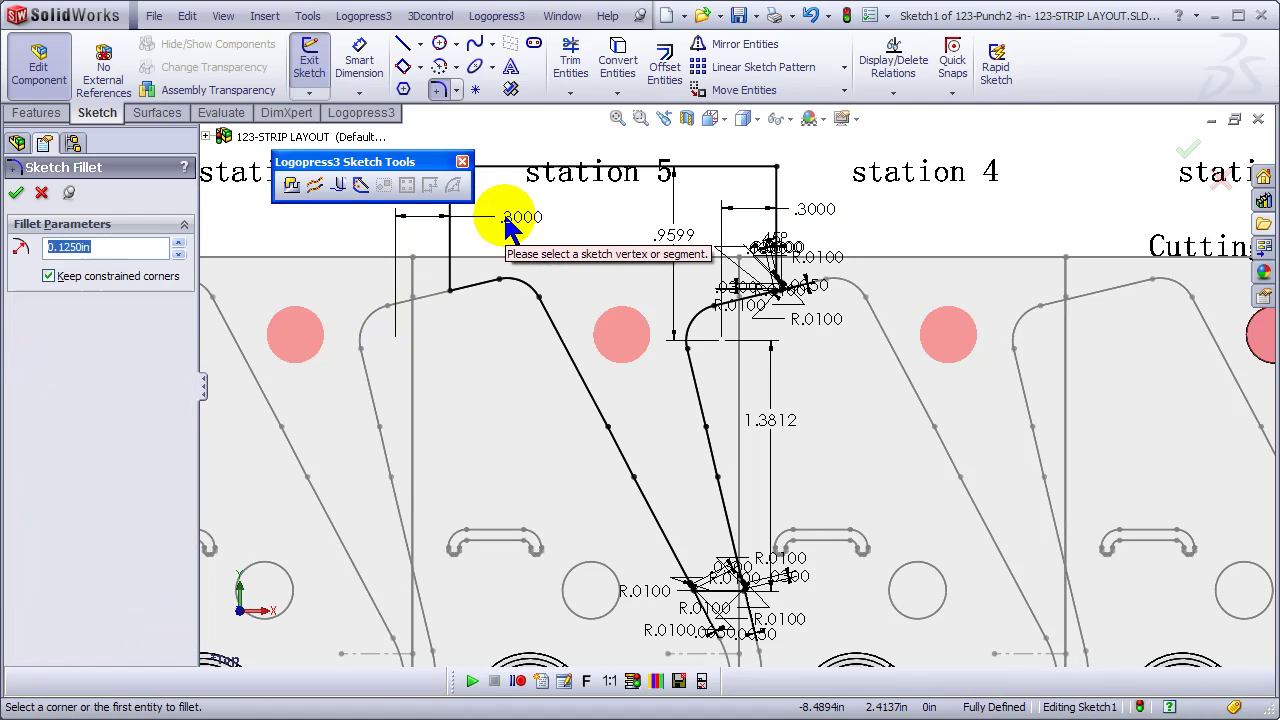
left_click_drag(445, 163, 407, 153)
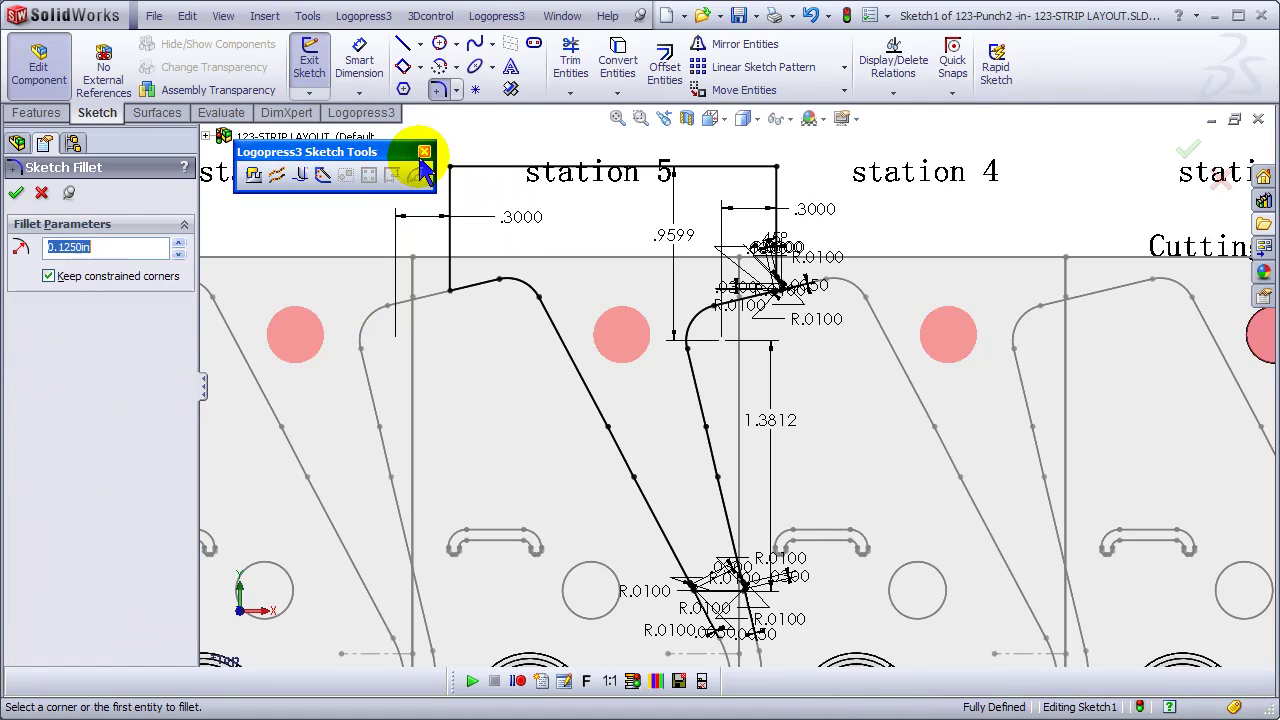
left_click(450, 169)
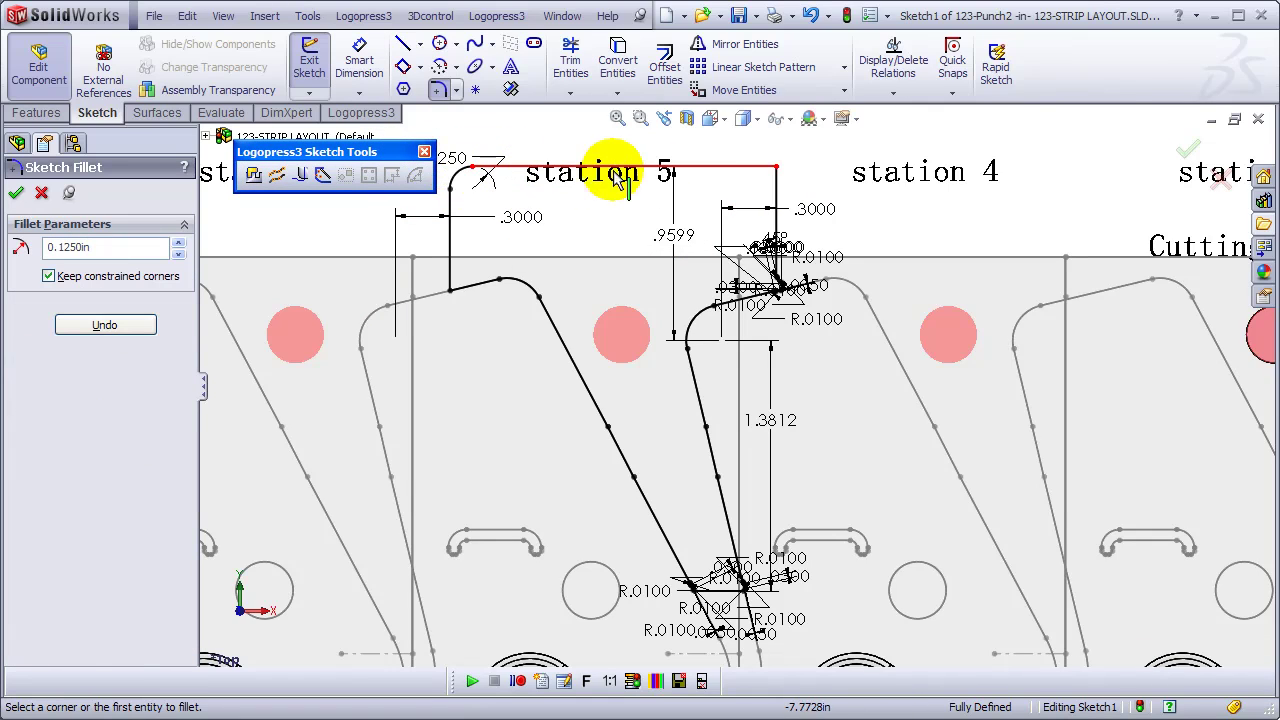
left_click(776, 169)
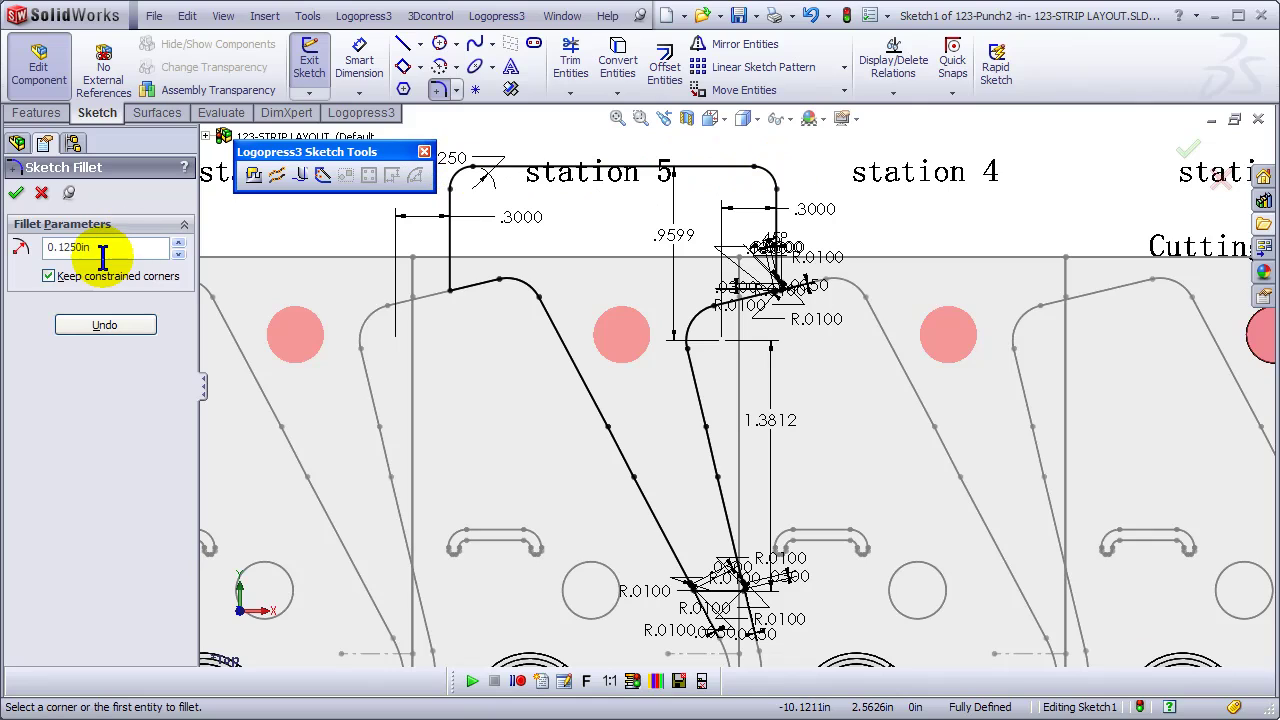
- Fillet the corner at the strip edge at R.0100 and exit the punch sketch
left_click_drag(103, 250, 10, 252)
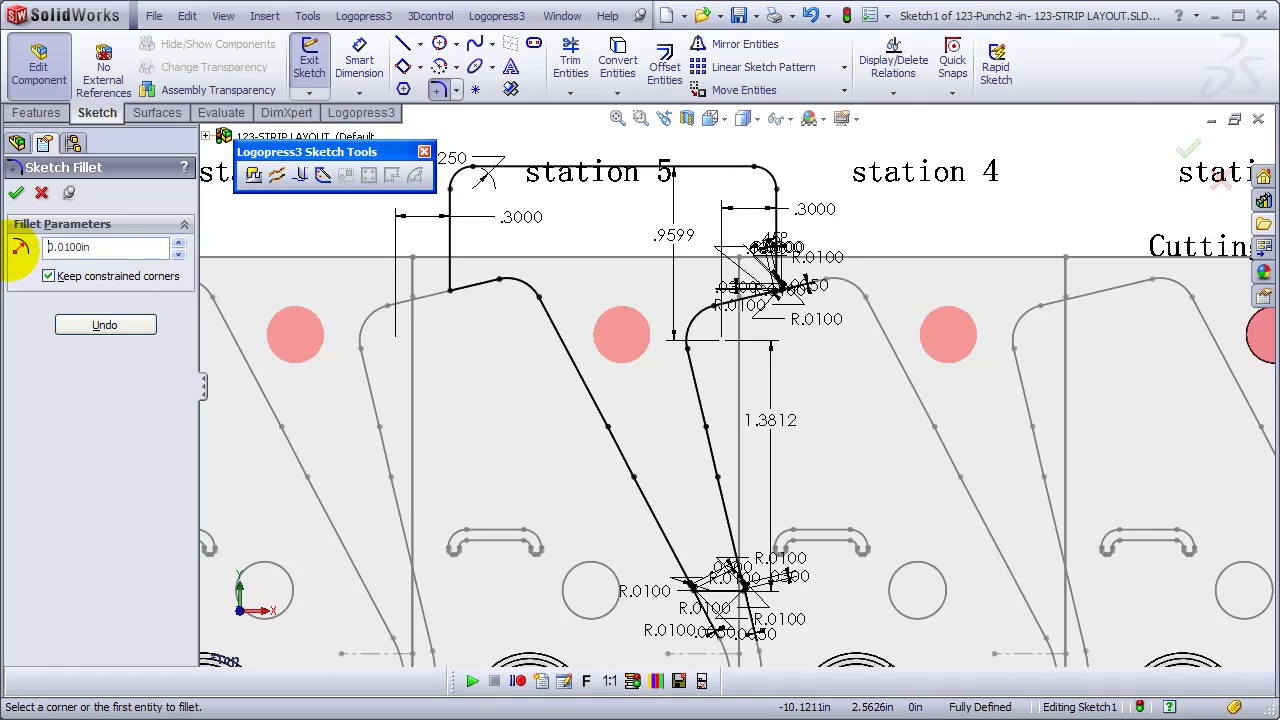
left_click(387, 304)
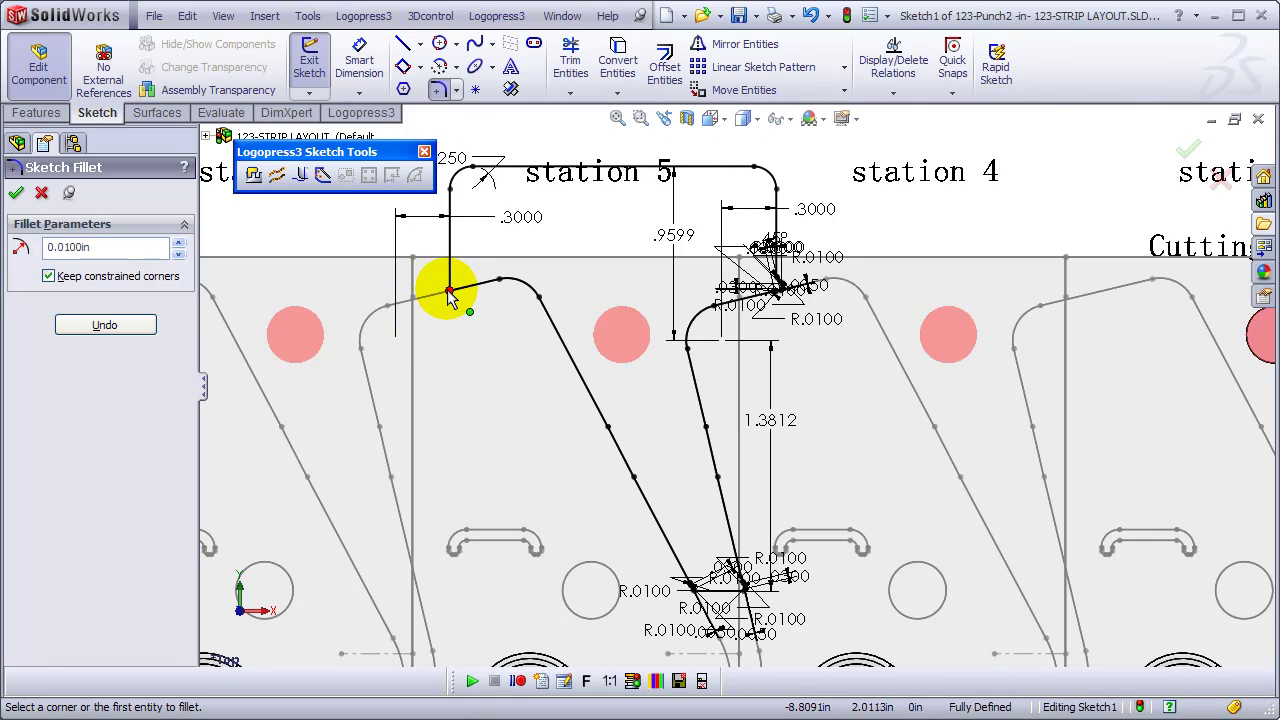
left_click(450, 292)
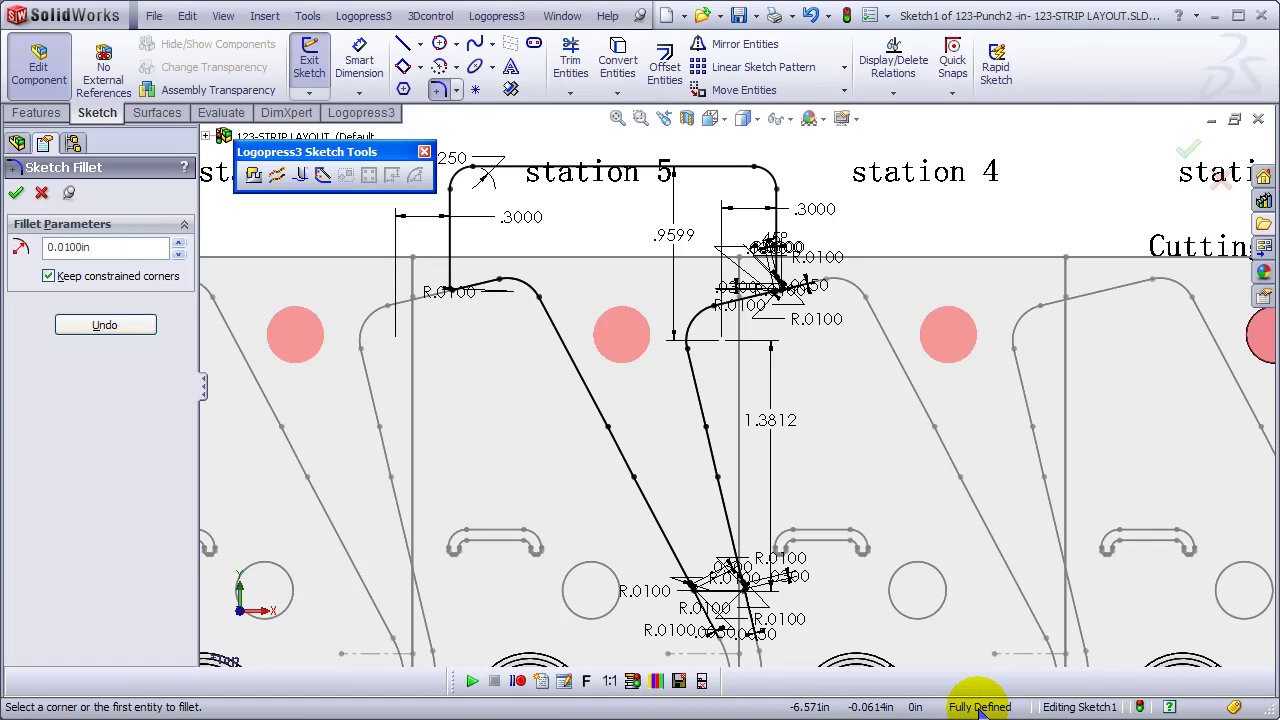
left_click(15, 192)
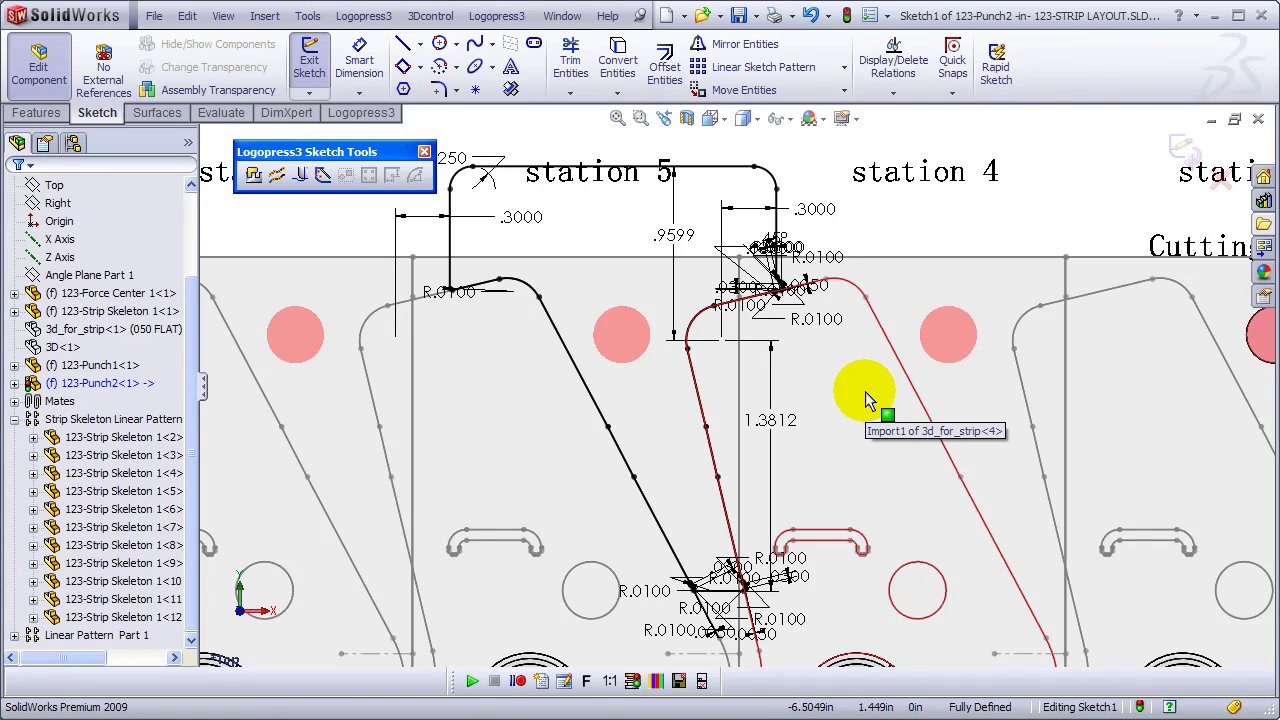
left_click(1180, 146)
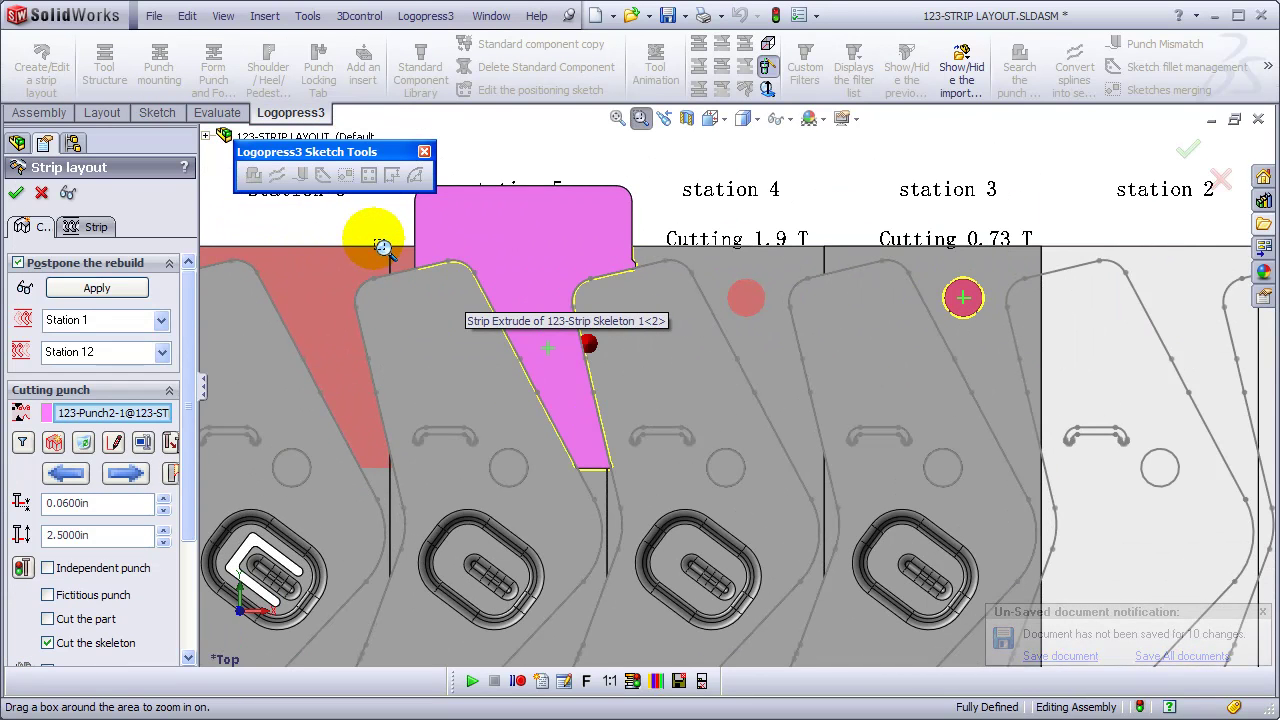
- Zoom in on where the station 5 punch corner meets the strip, then zoom back out
left_click_drag(380, 243, 490, 311)
left_click_drag(571, 334, 760, 470)
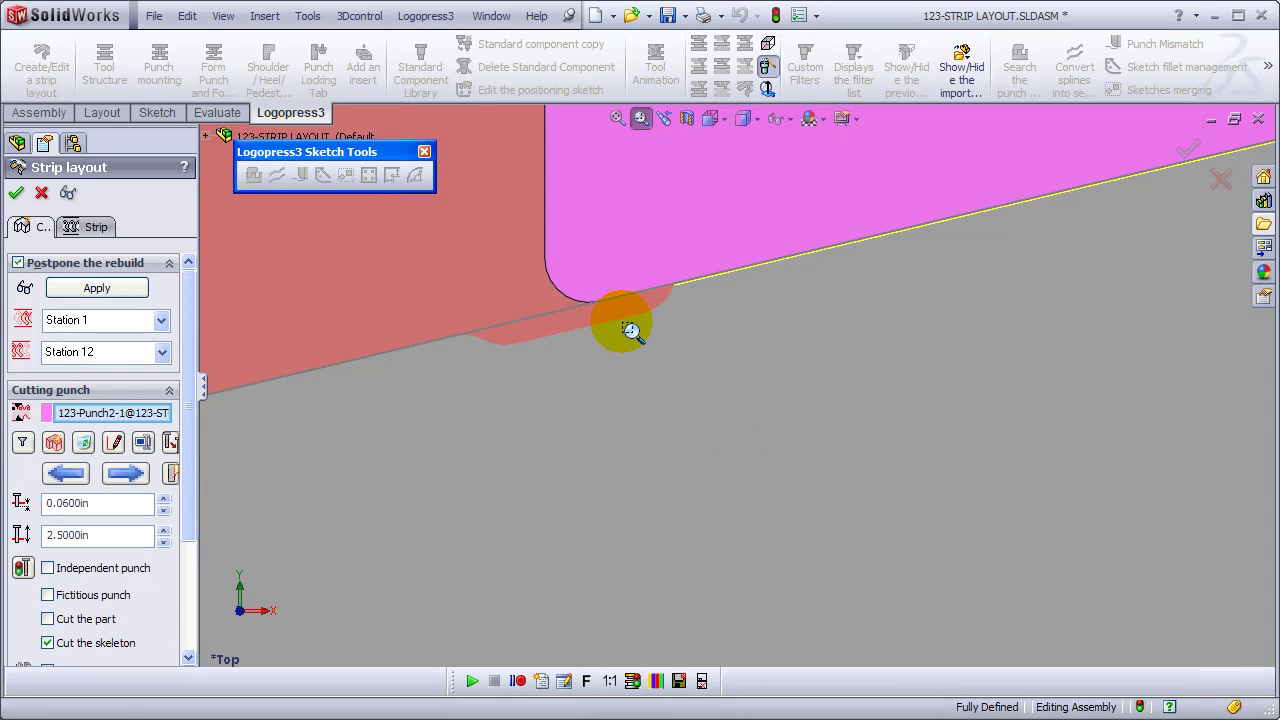
left_click_drag(630, 330, 703, 347)
key("ctrl+shift+z")
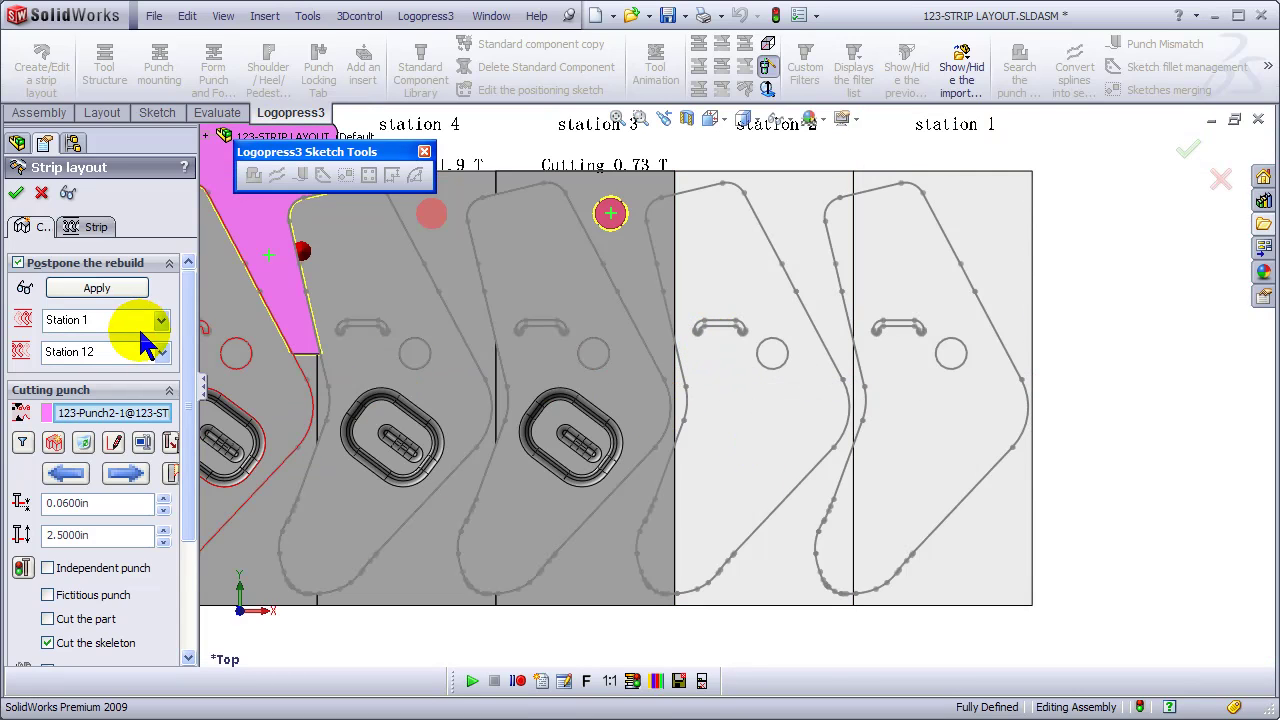
- Create 123-Punch3 from the notch outline inside a rectangle at station 2 and accept it
left_click(55, 444)
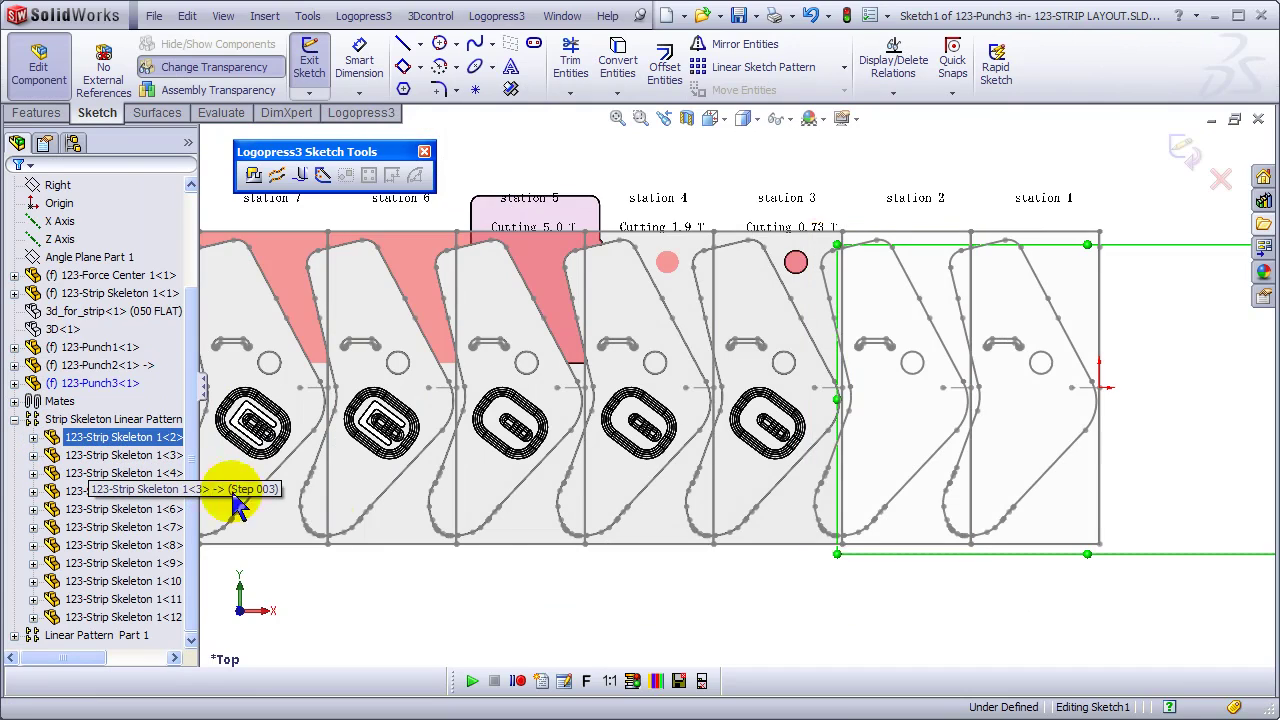
scroll(500, 538, "down", 5)
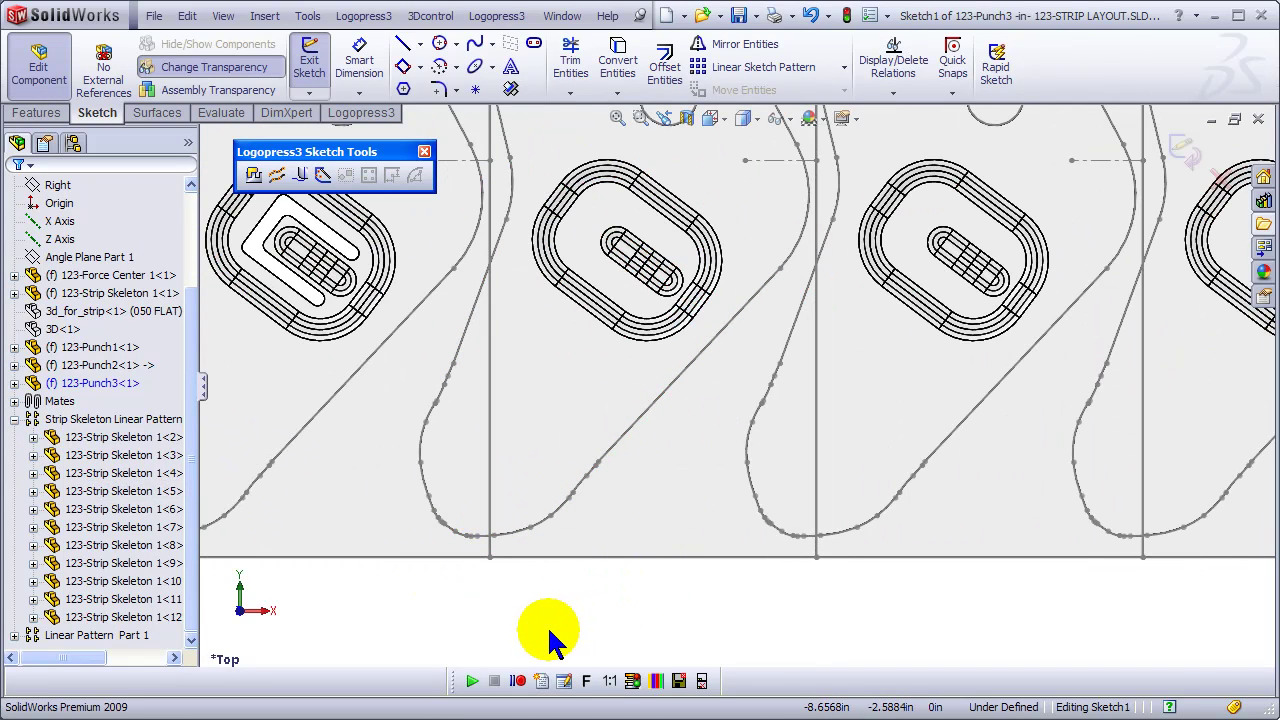
key("r")
left_click(516, 650)
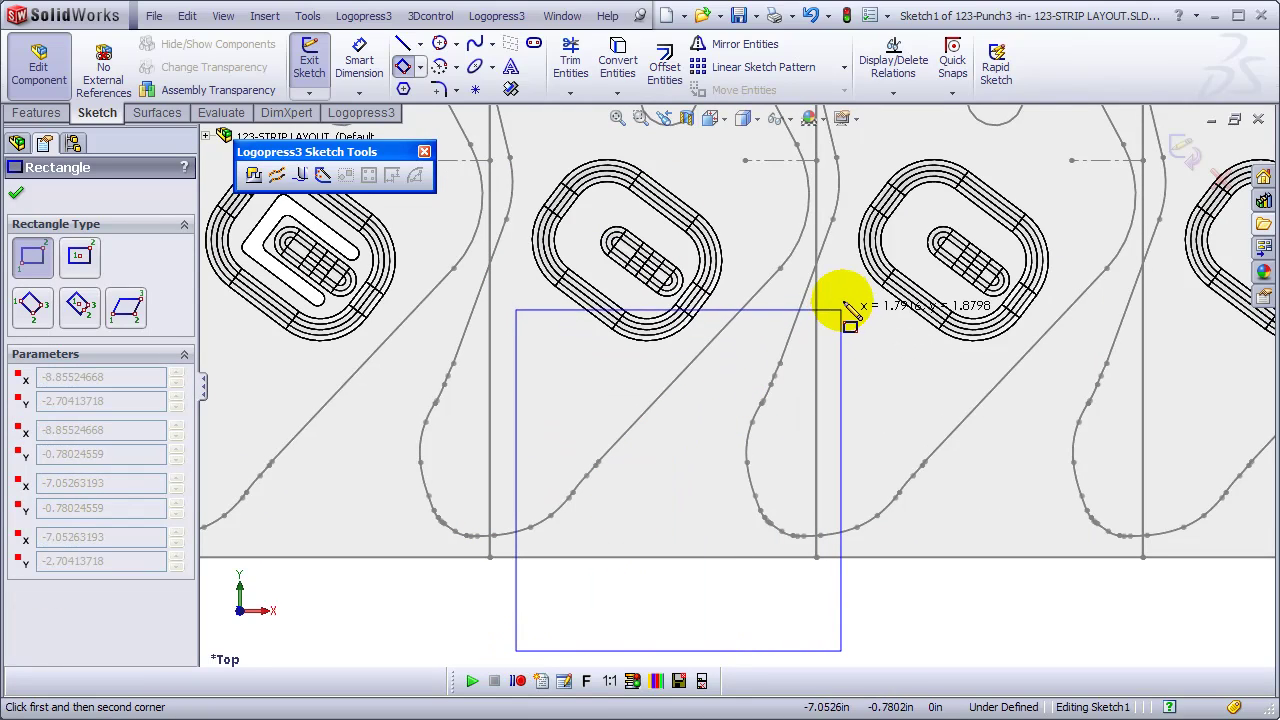
left_click(843, 276)
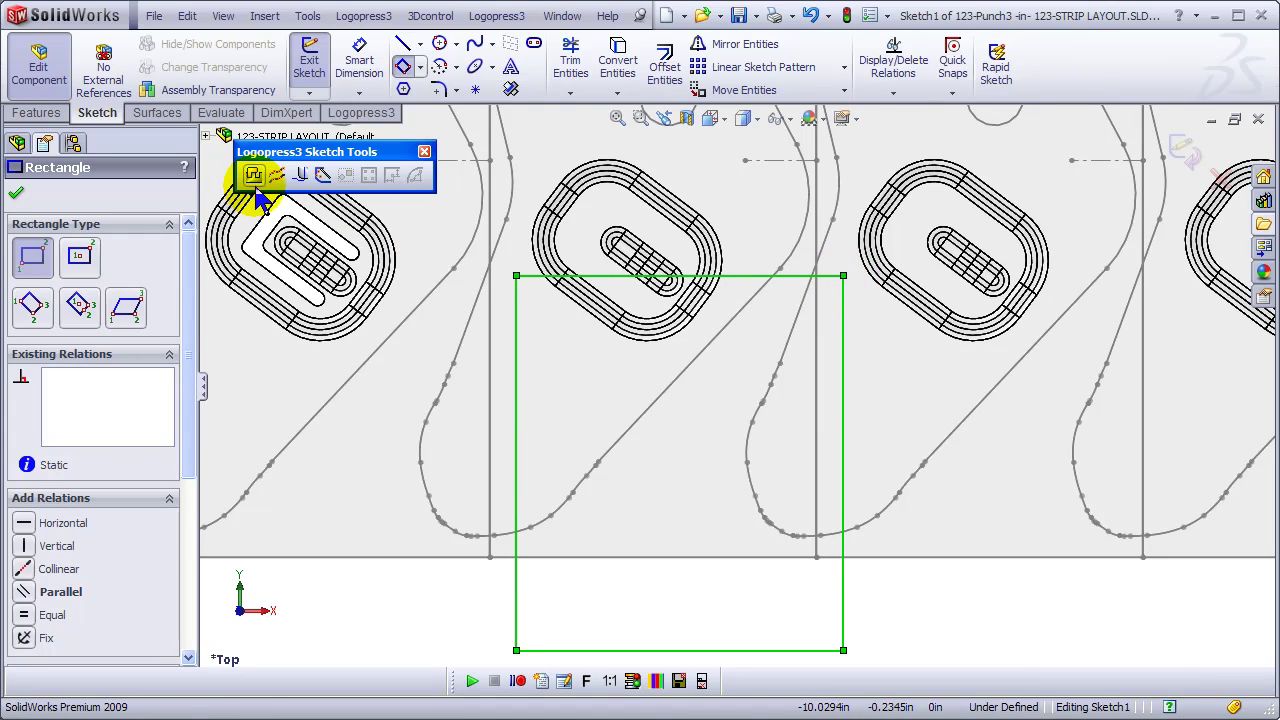
left_click(254, 178)
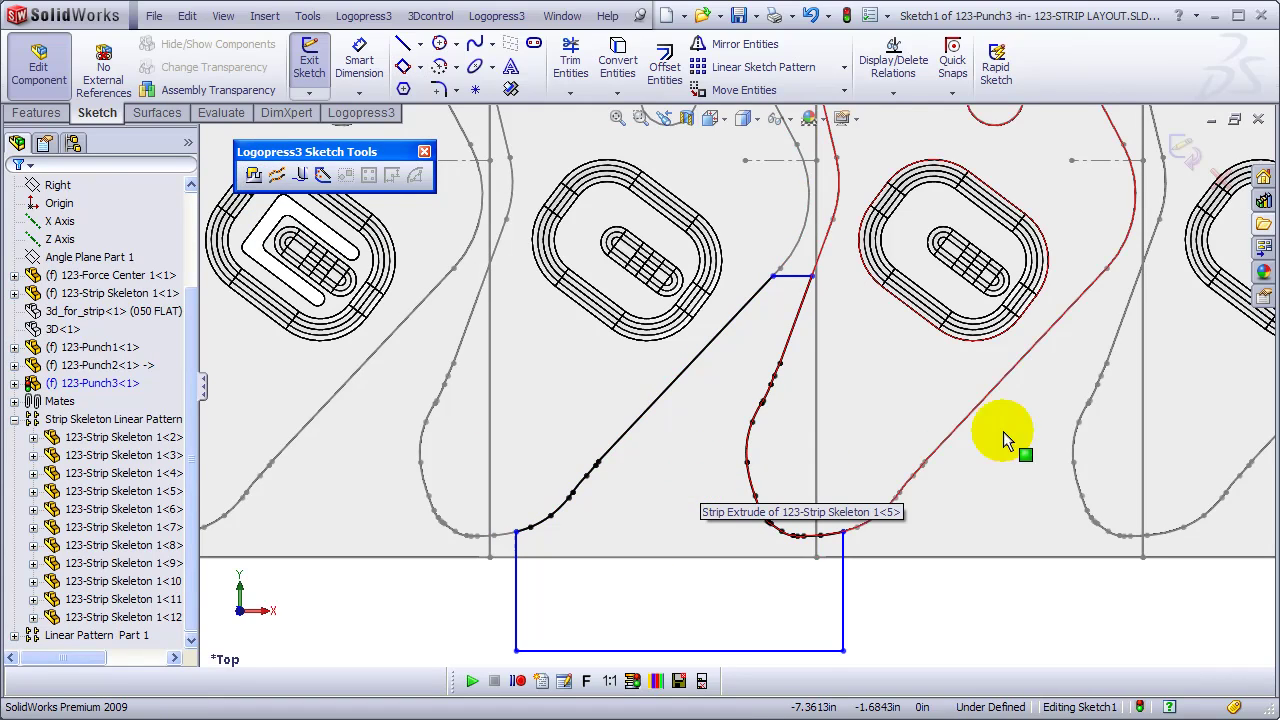
left_click(1181, 140)
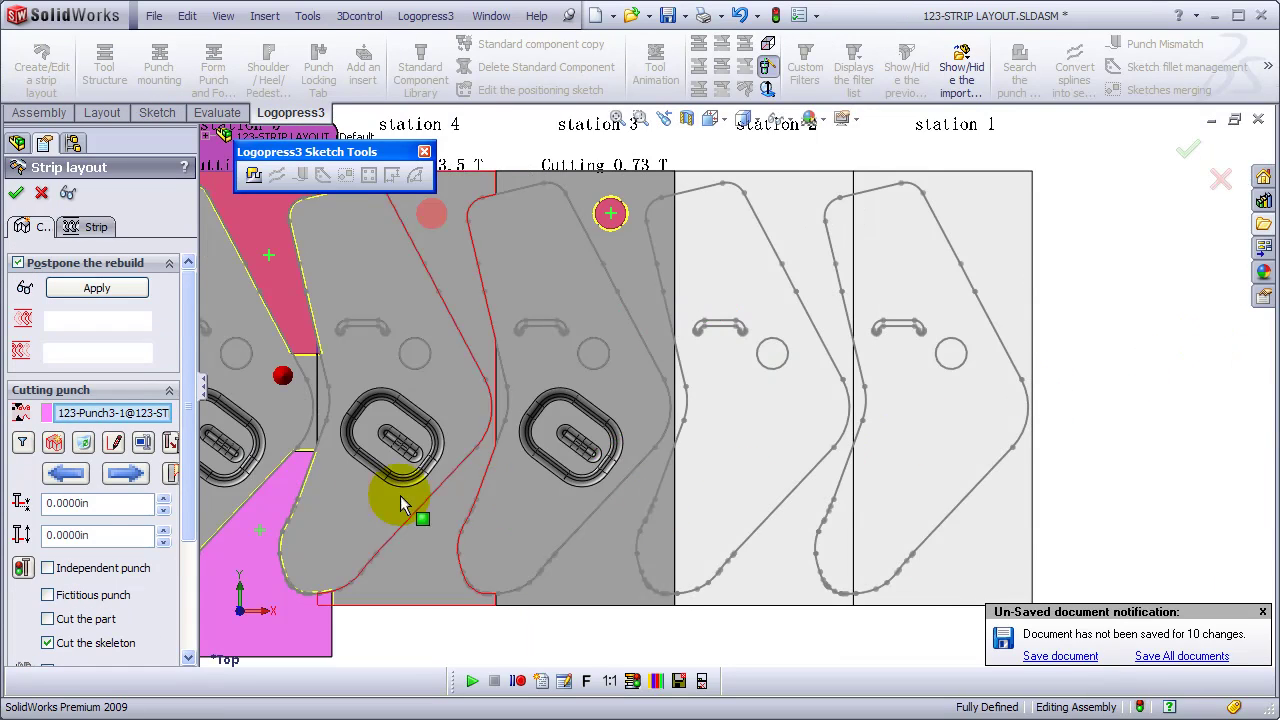
left_click(170, 442)
- Outline 123-Punch4 by drawing a rectangle over the curved gap and searching the contour inside it
left_click(54, 442)
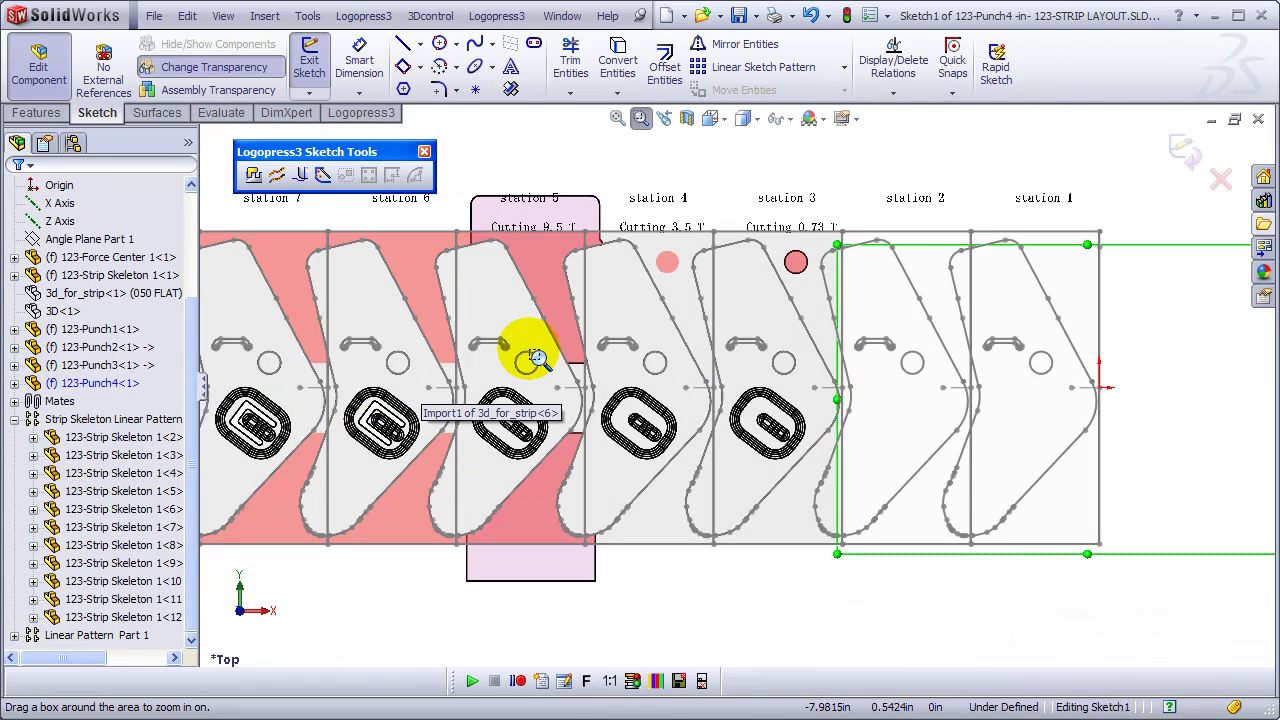
left_click_drag(520, 352, 657, 471)
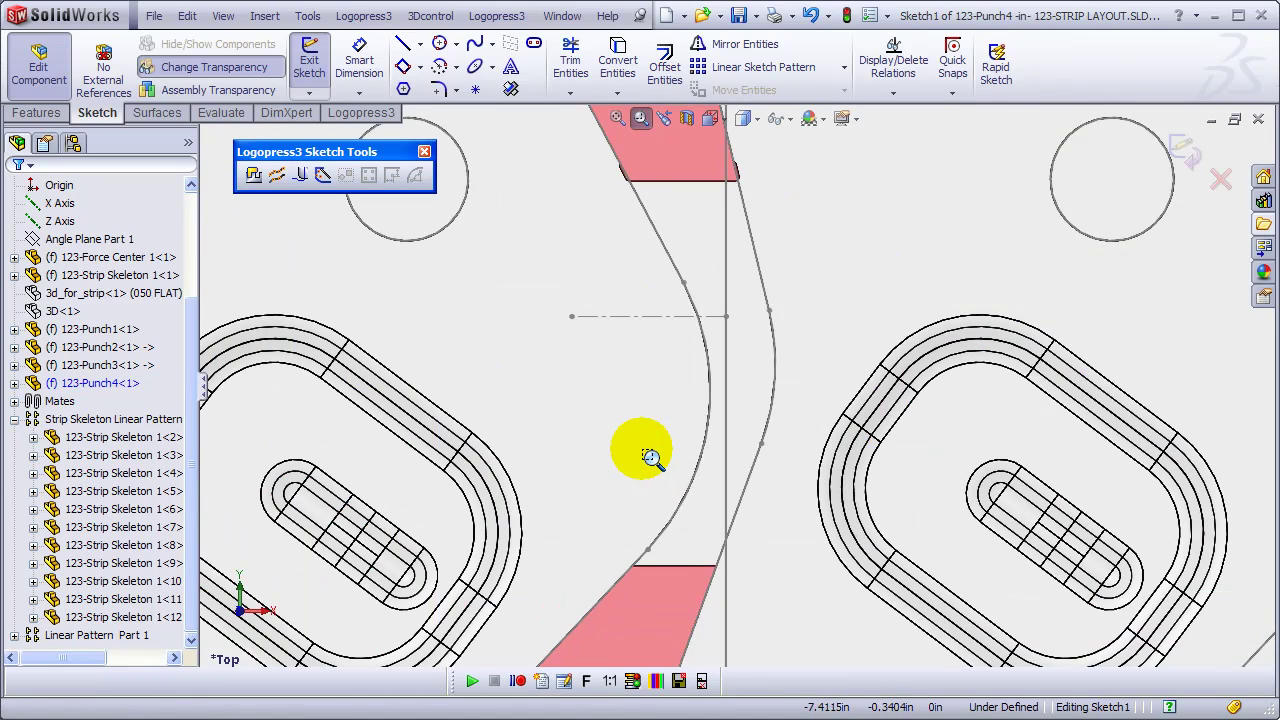
key("Escape")
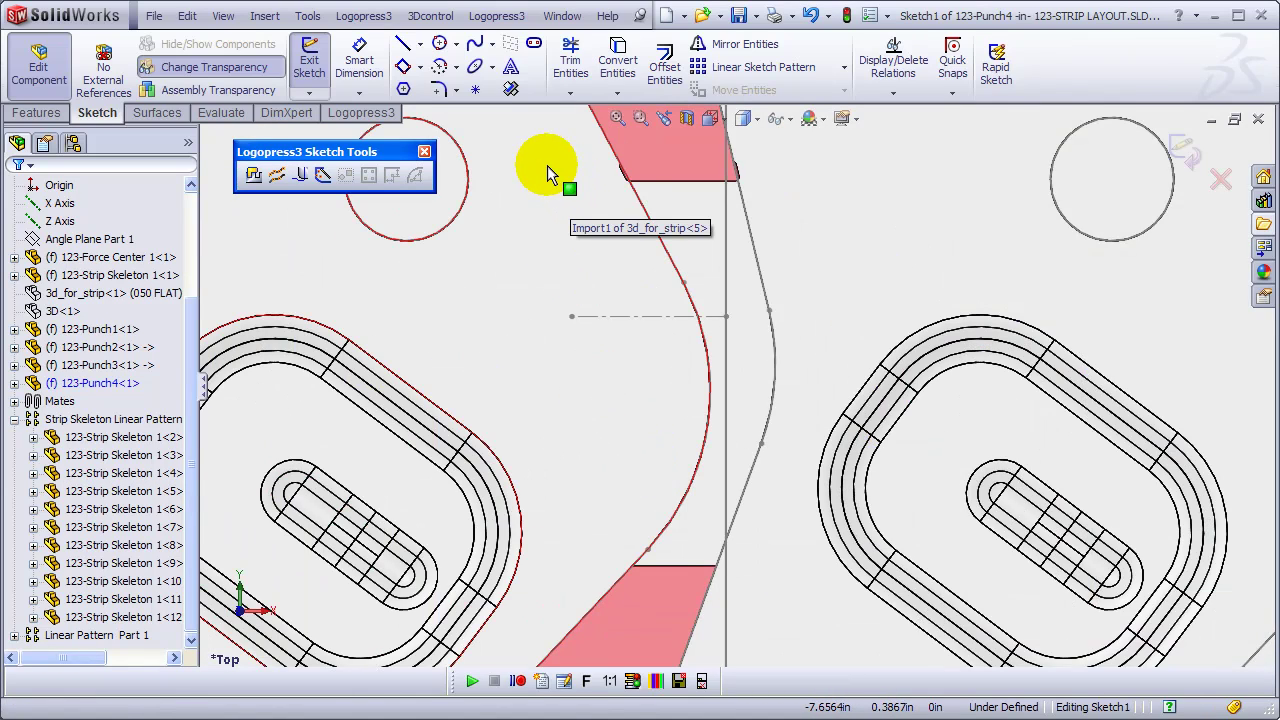
key("r")
left_click_drag(513, 164, 566, 212)
left_click_drag(621, 251, 811, 579)
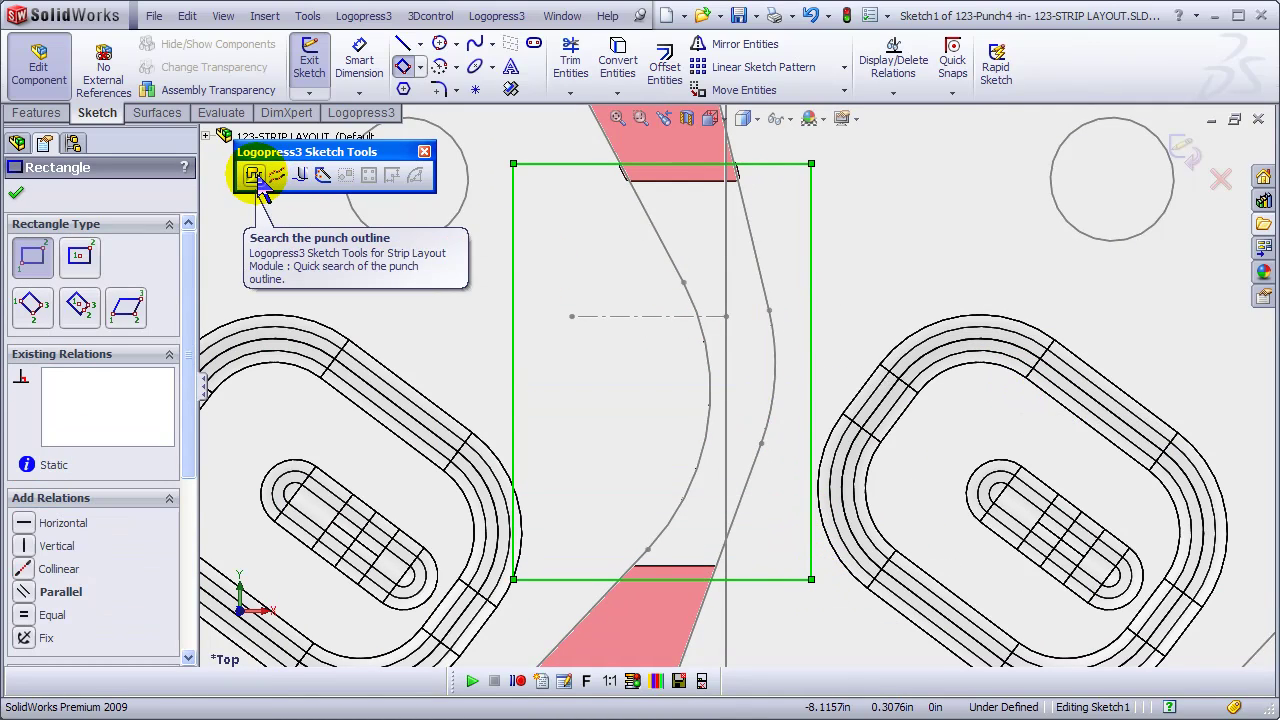
left_click(253, 175)
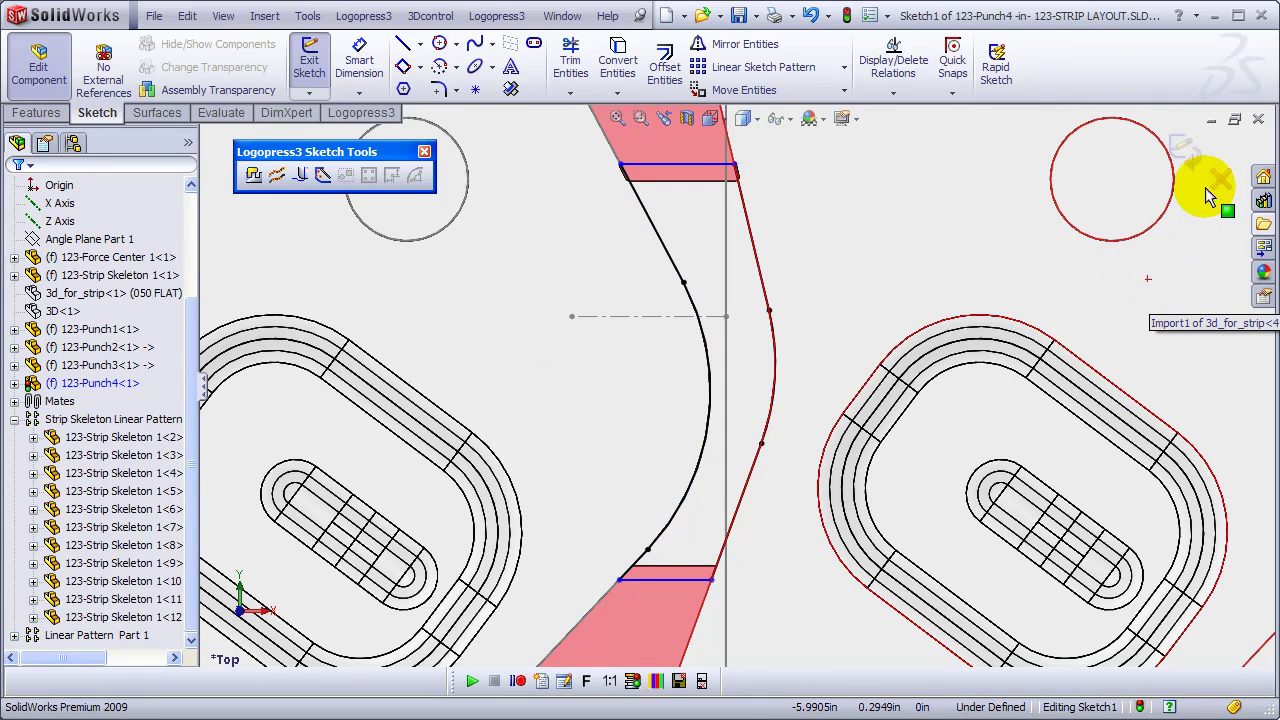
left_click(1182, 145)
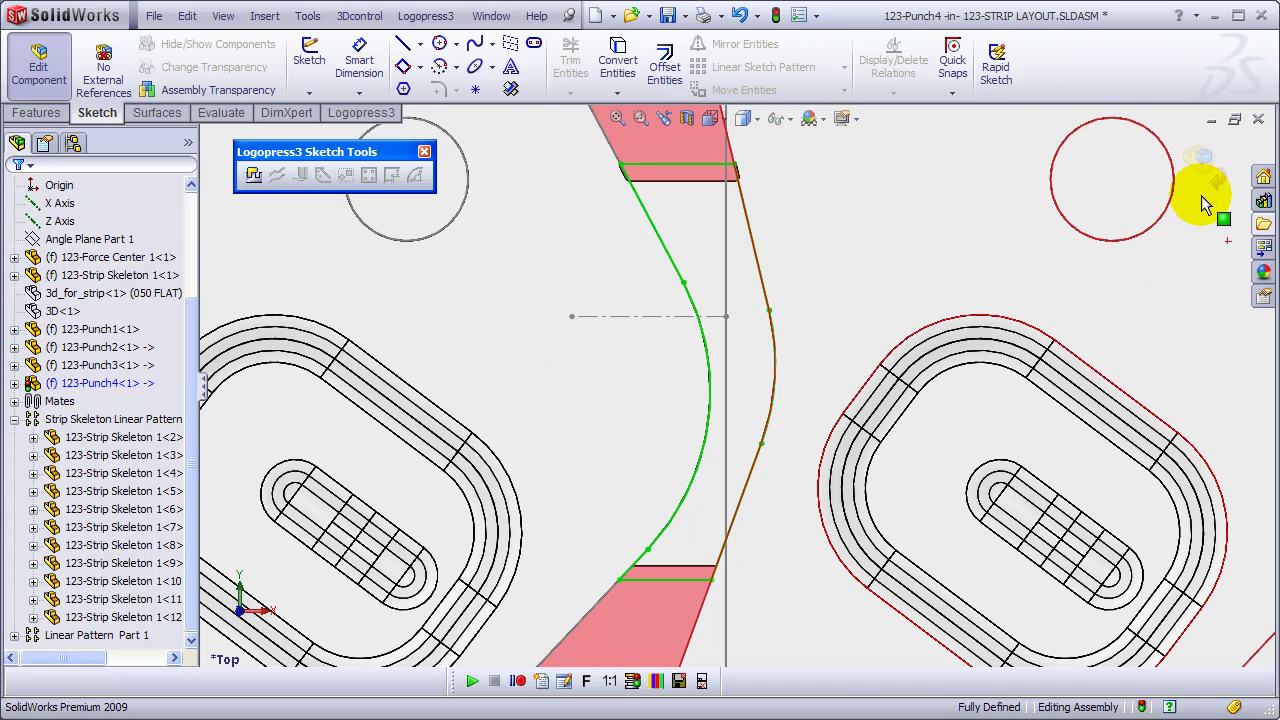
- Insert 123-Punch4 into the strip and drag it to its station over the skeleton gap
left_click(1013, 385)
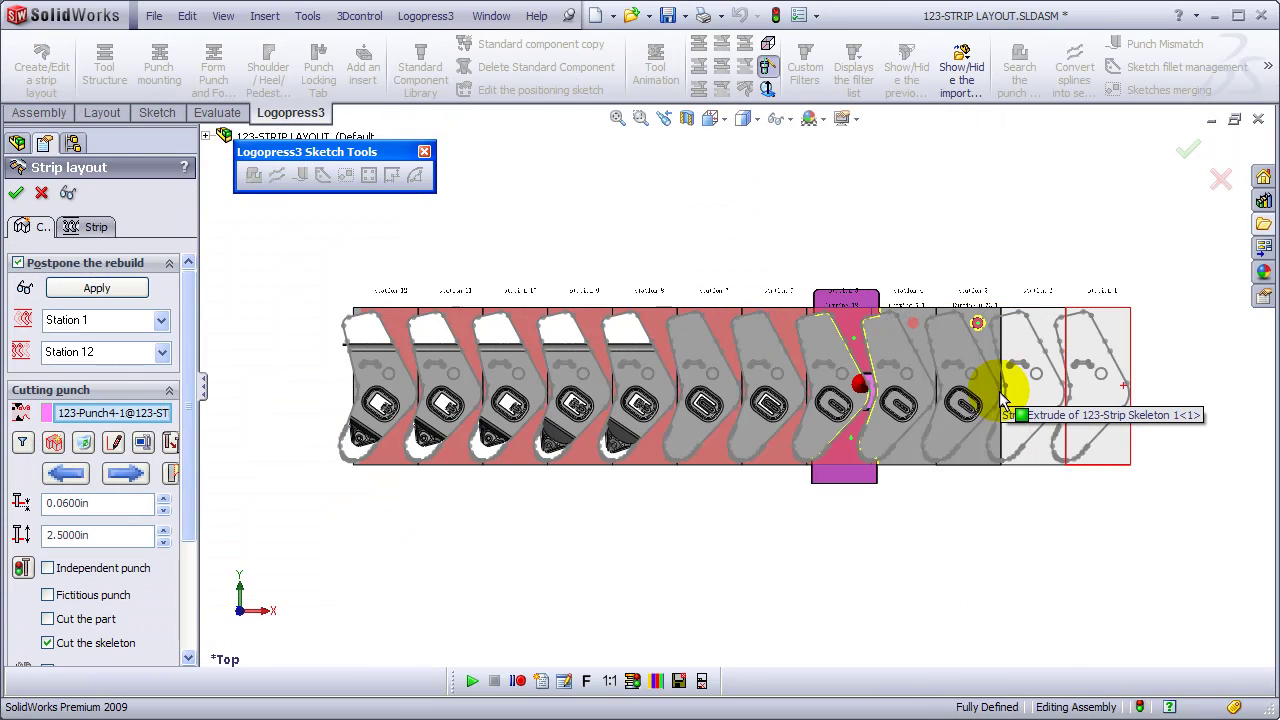
middle_click_drag(909, 394, 915, 295)
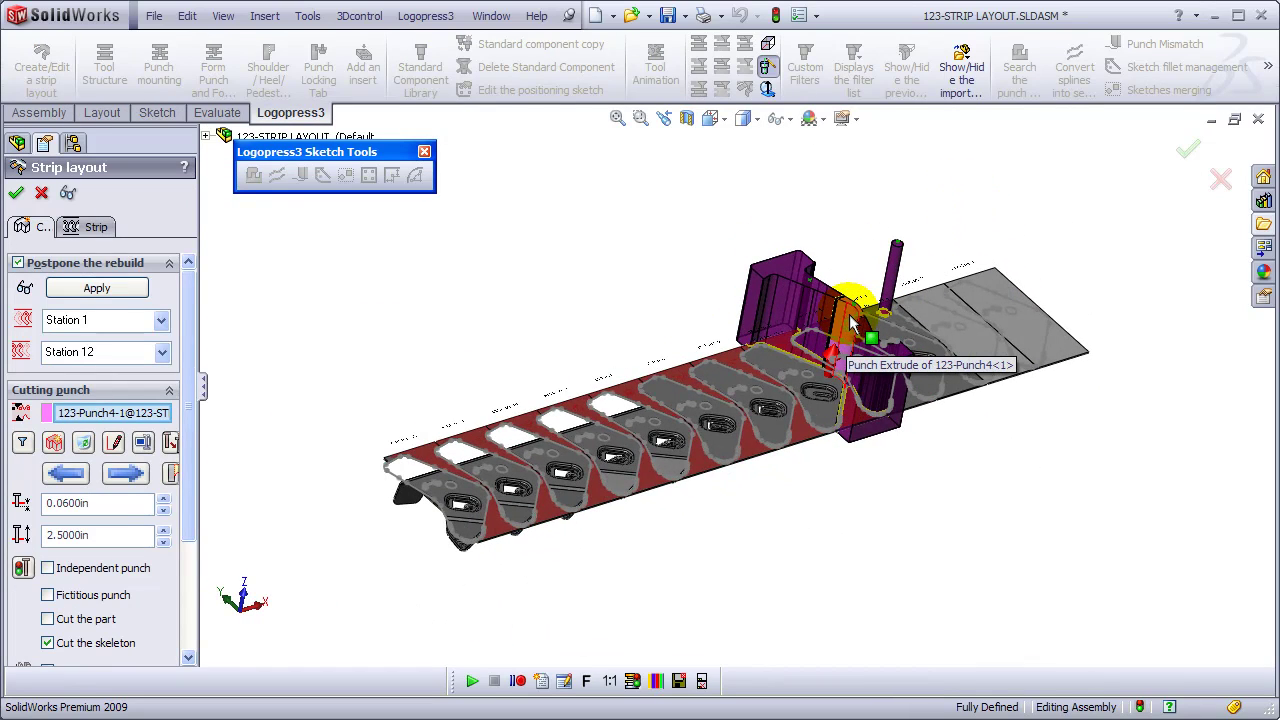
left_click_drag(835, 328, 488, 445)
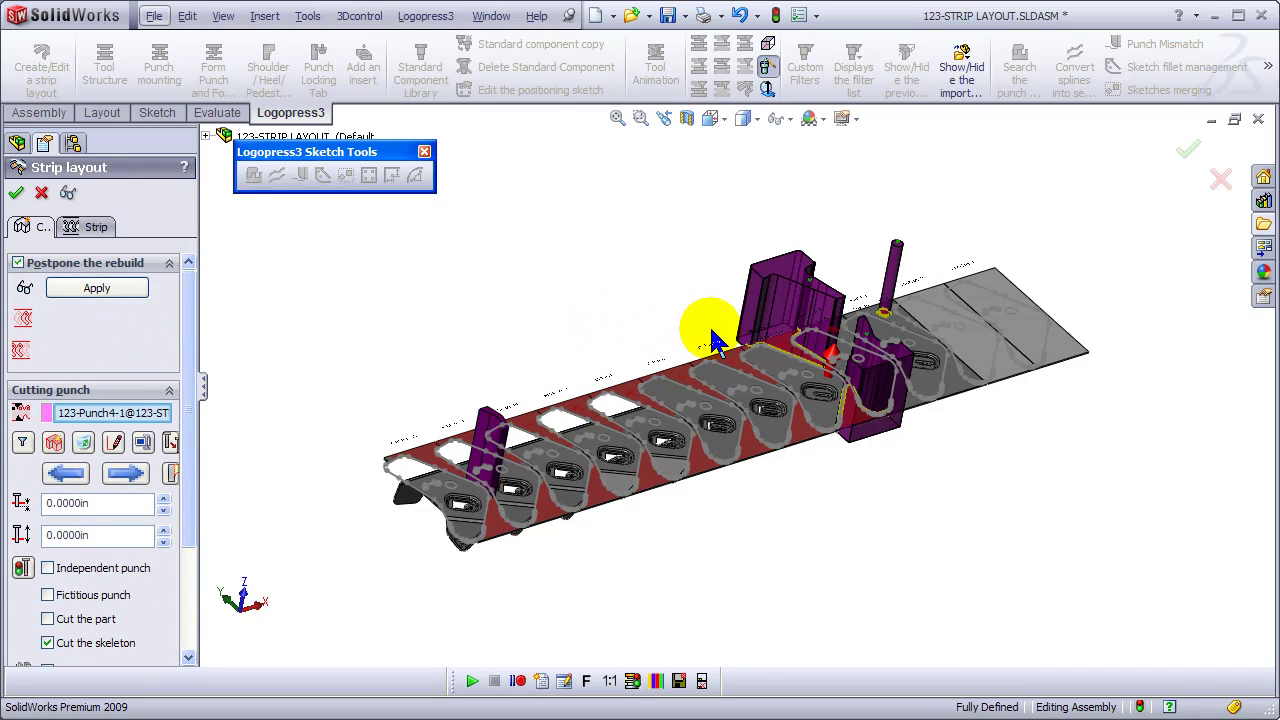
key("z")
left_click_drag(707, 333, 937, 467)
middle_click_drag(1087, 434, 1030, 485)
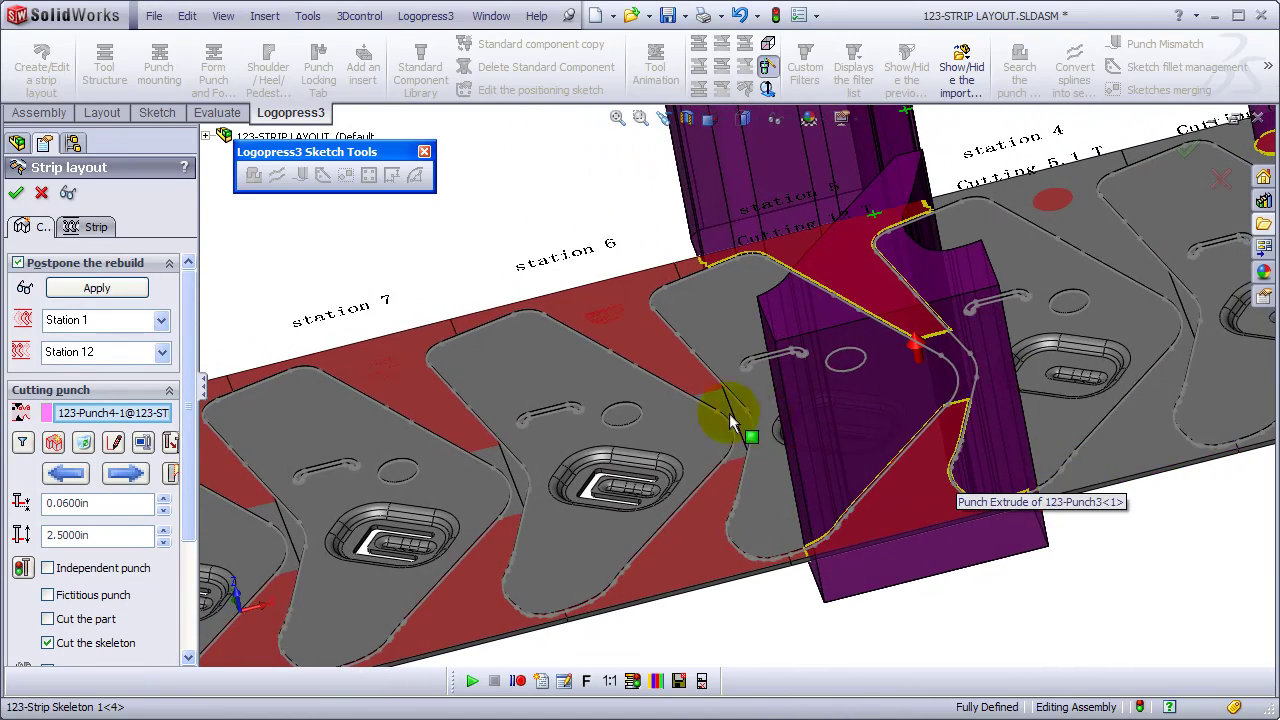
left_click(574, 375)
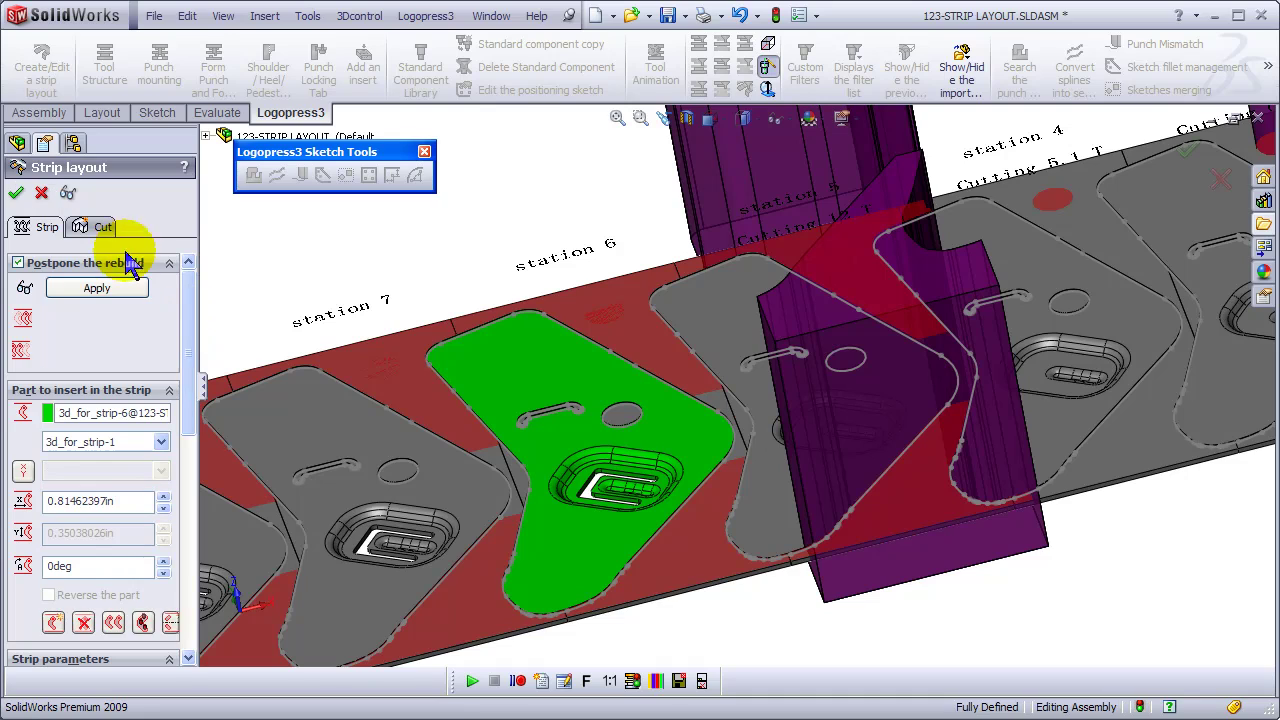
- Add inner-cut punches: cylindrical at station 4 and non-cylindrical slot at station 6
left_click(143, 623)
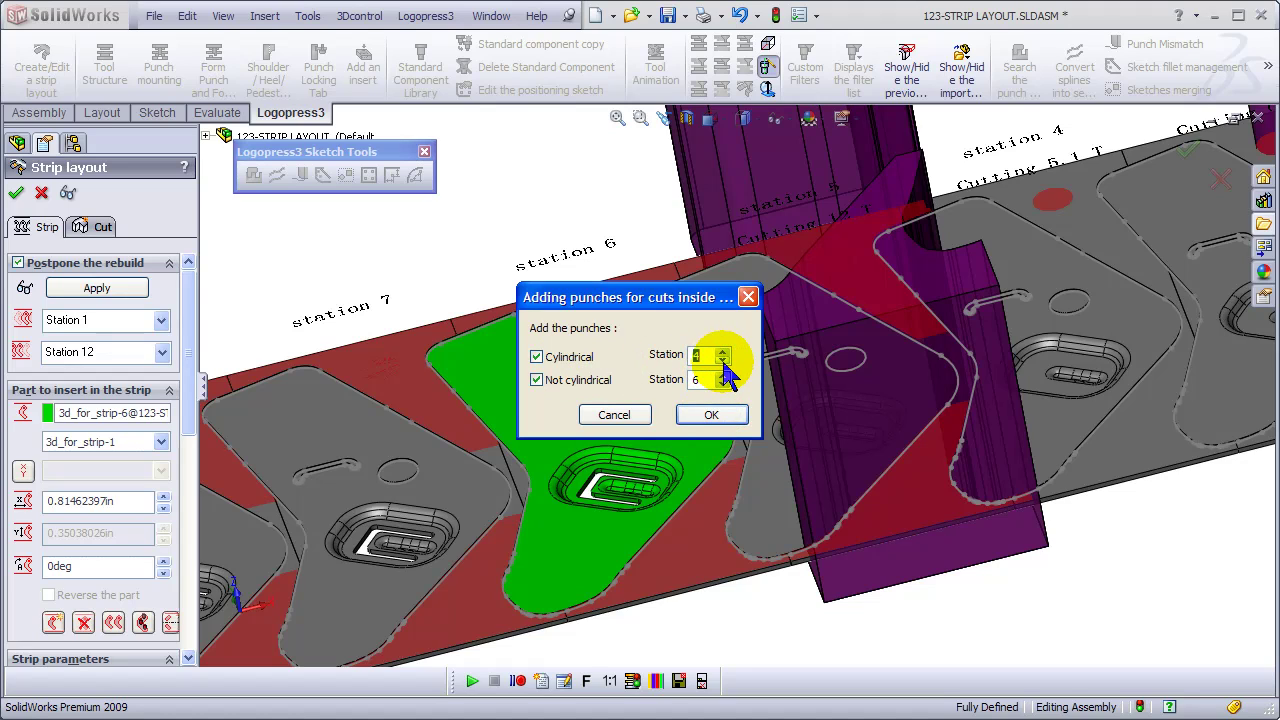
left_click(709, 415)
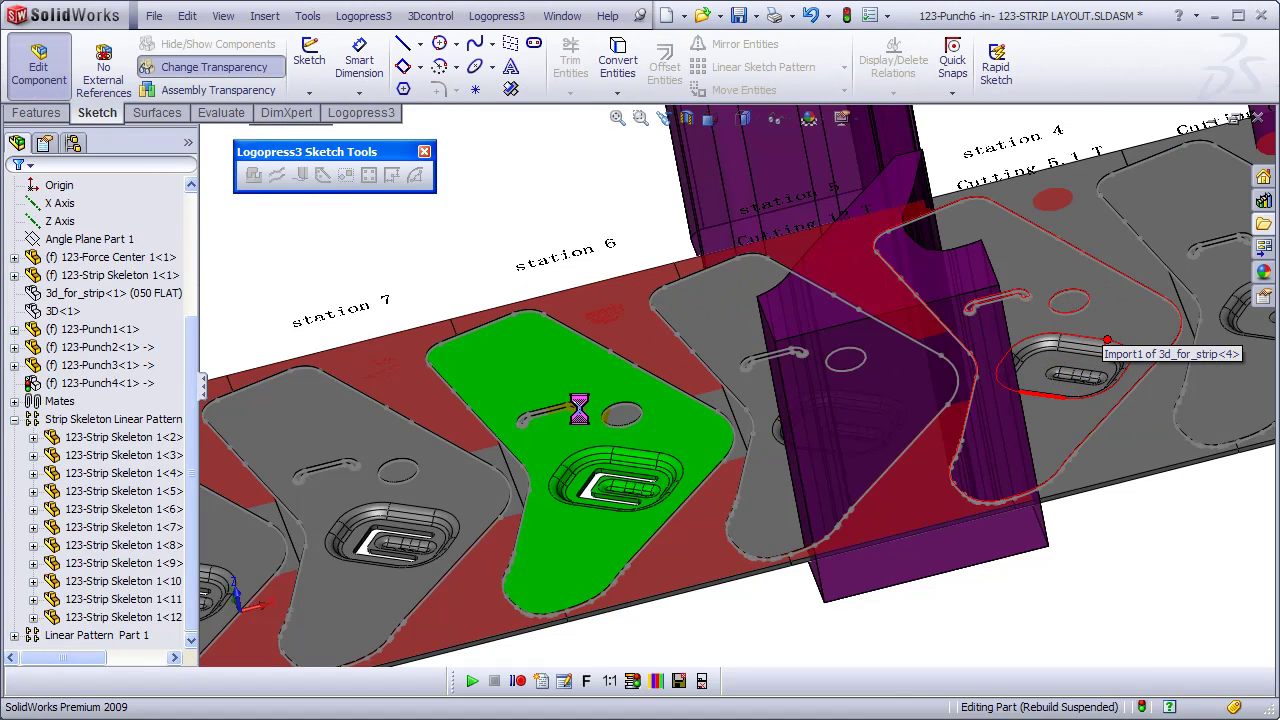
left_click(632, 492)
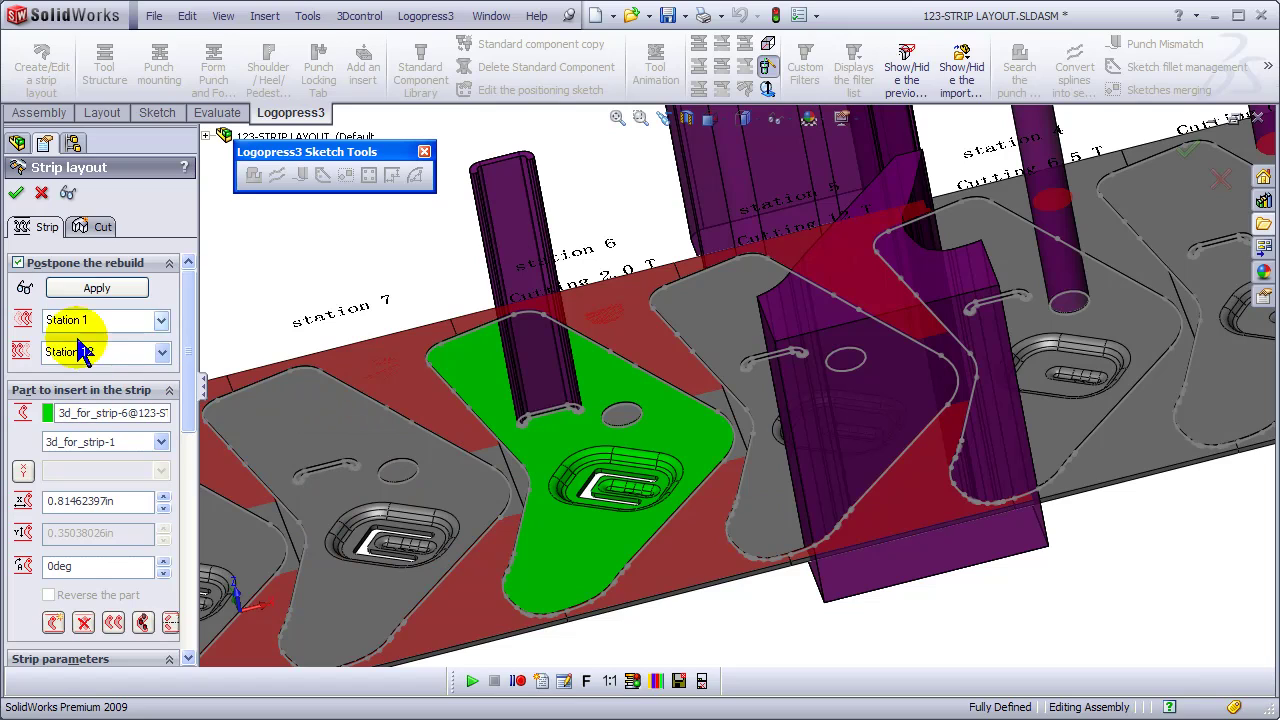
- Create 123-Punch7 by converting the tangent U-shaped slot loop of the station 6 emboss
left_click(100, 230)
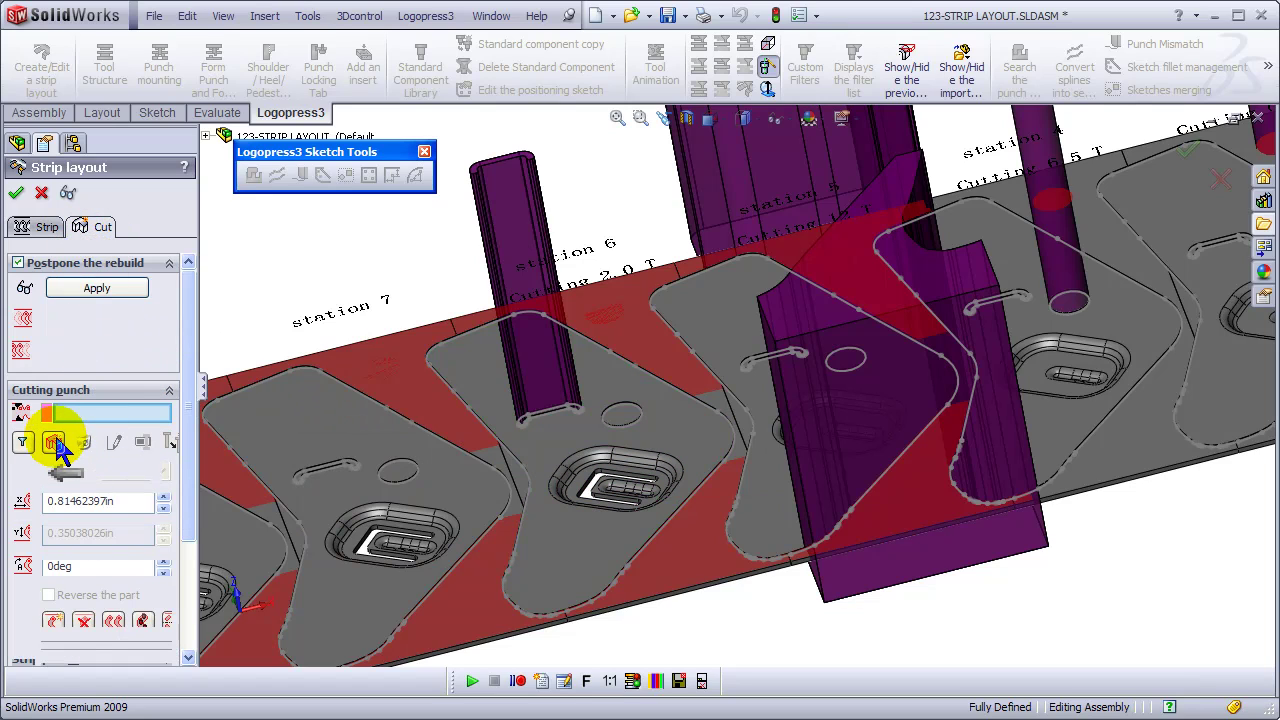
left_click(55, 445)
left_click(660, 462)
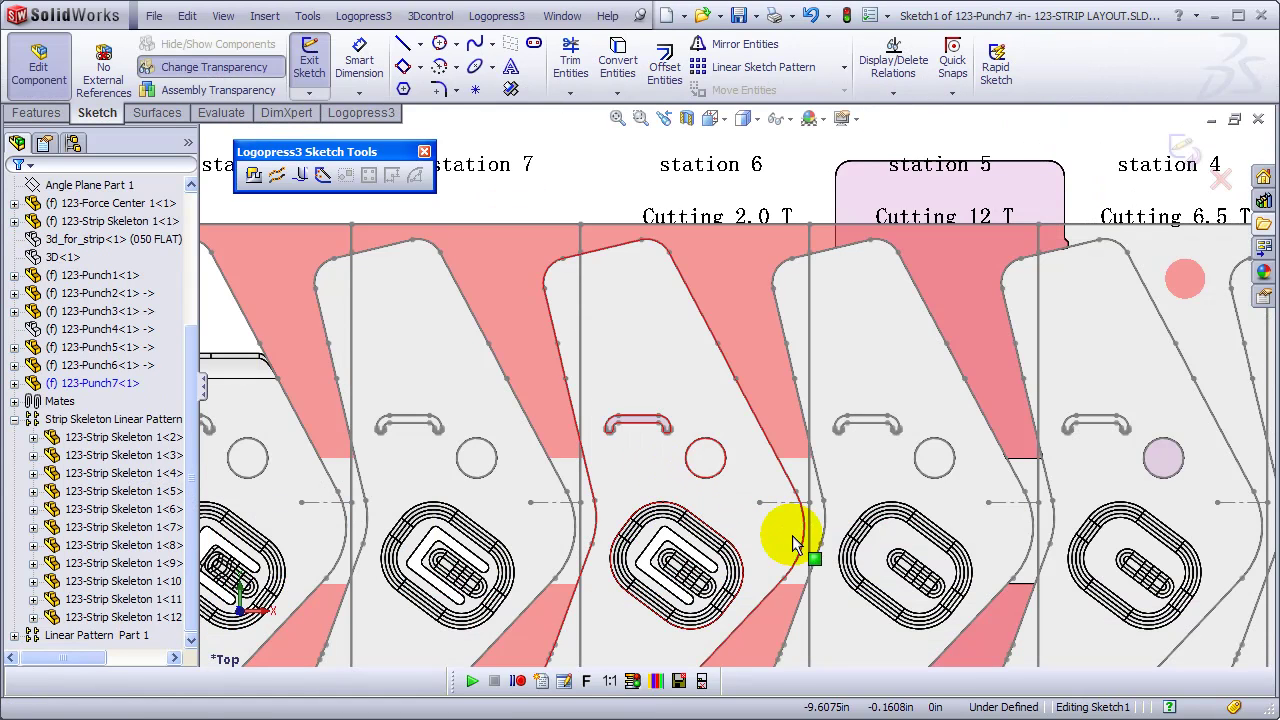
key("ctrl+shift+a")
left_click_drag(610, 508, 766, 632)
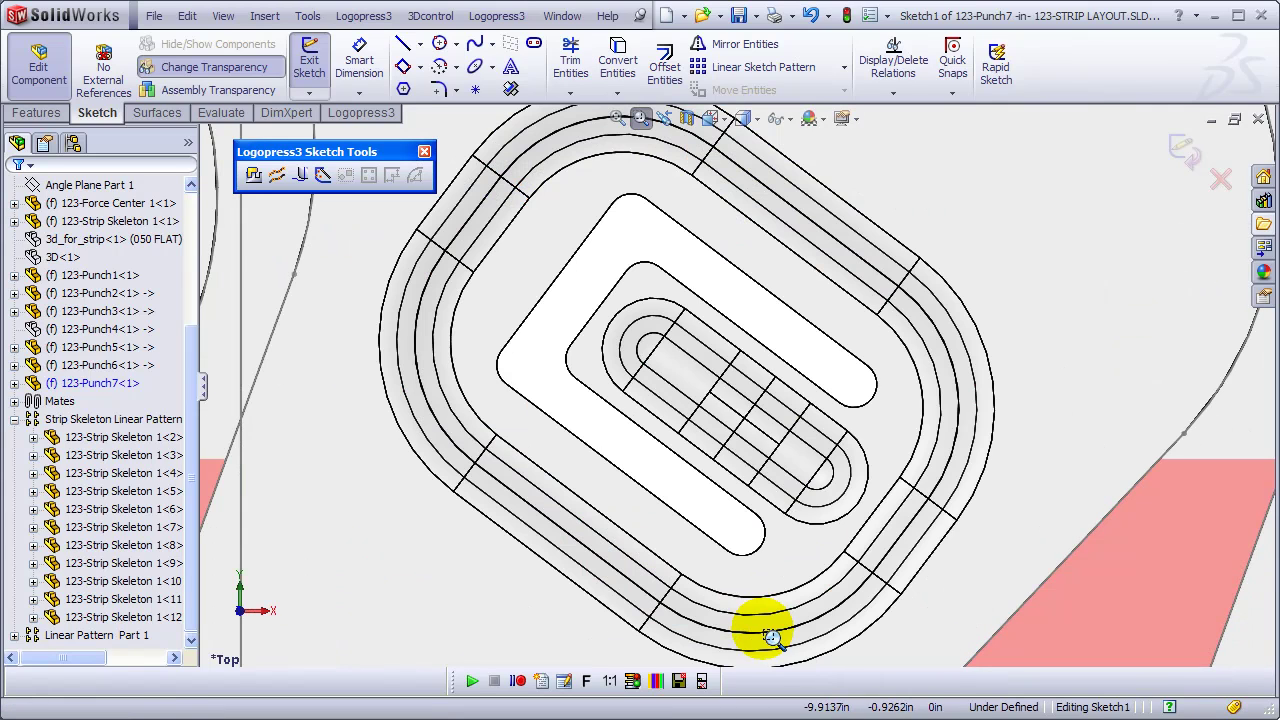
right_click(734, 262)
left_click(790, 302)
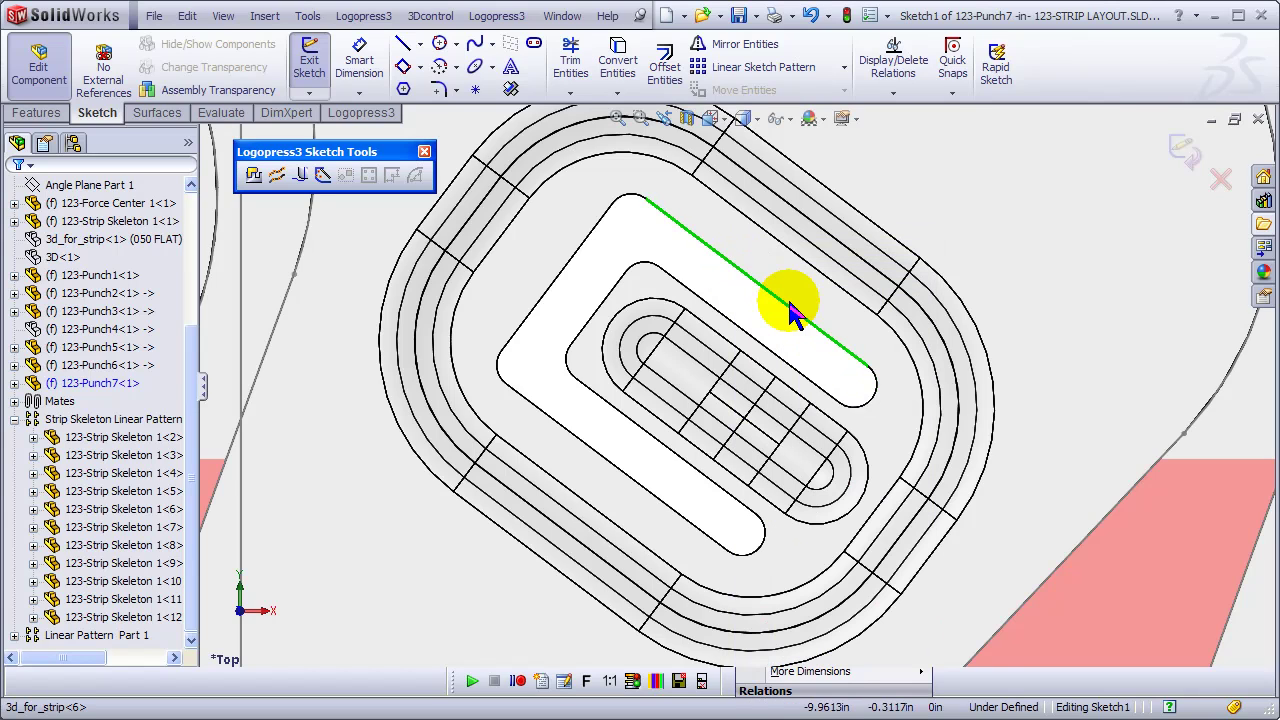
left_click(849, 390)
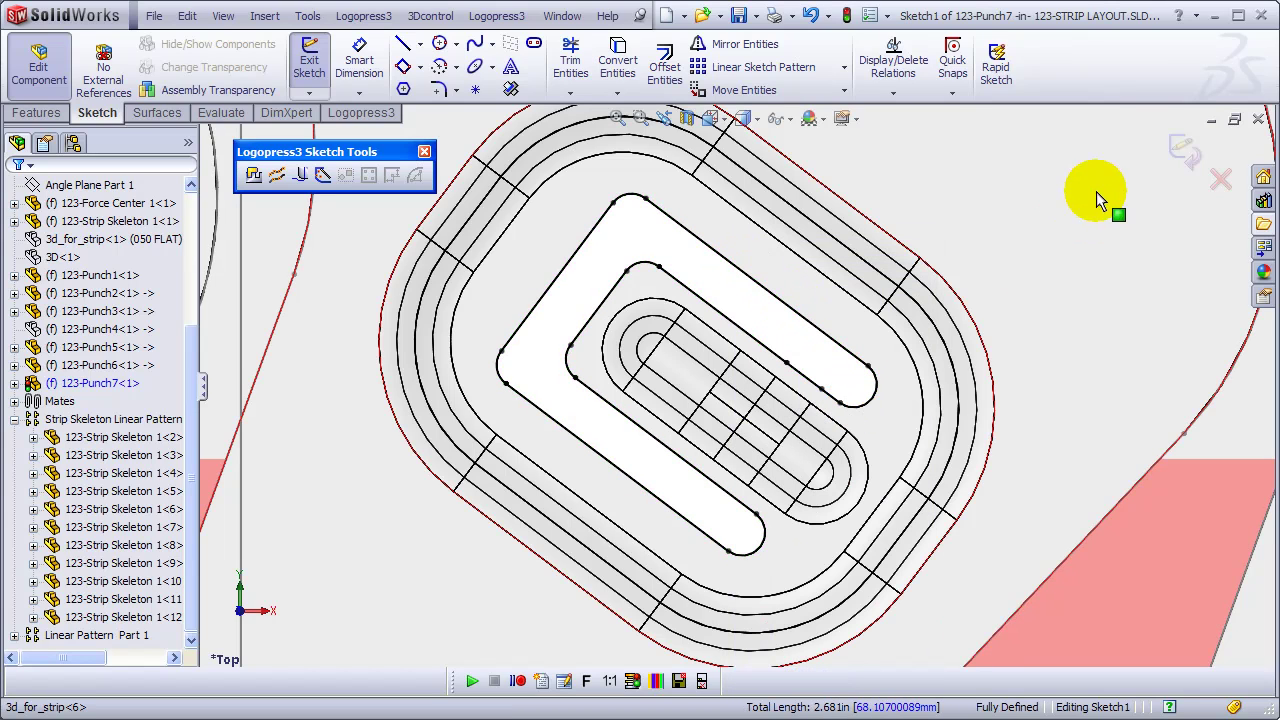
left_click(1176, 150)
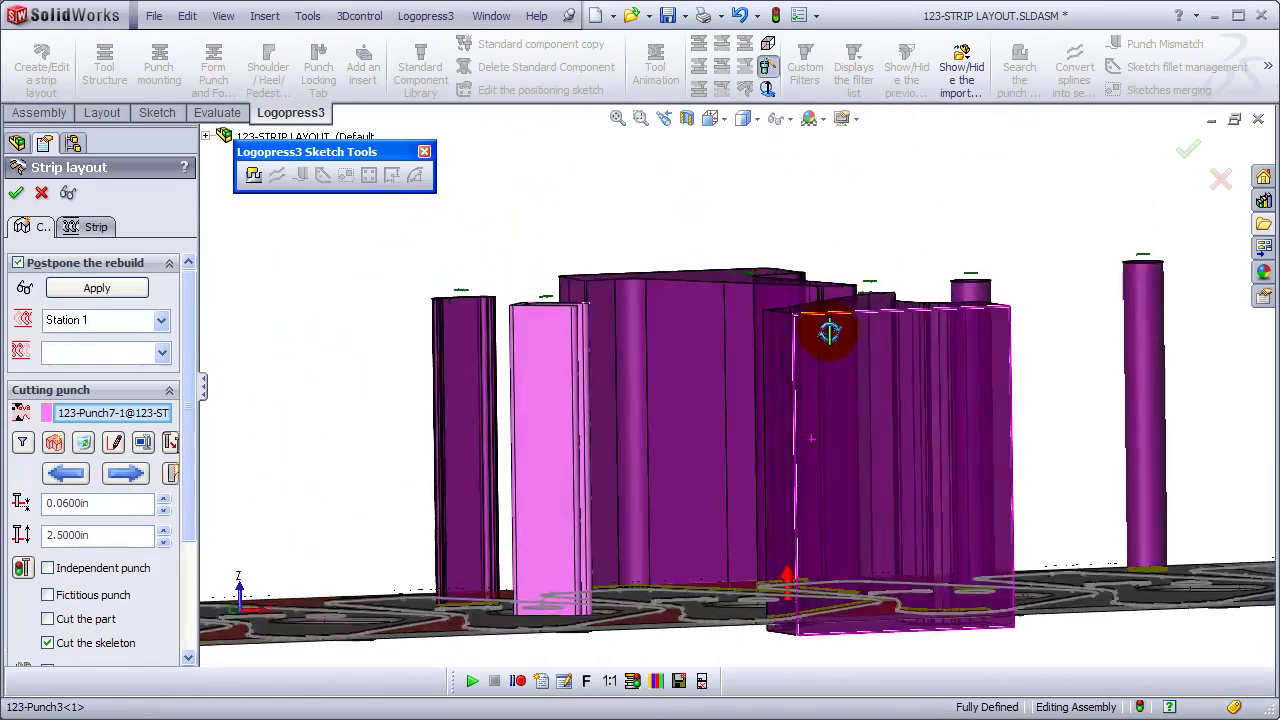
- Add 123-Punch7-1 as an independent punch with offsets 0.13874016in and 2.57874016in
left_click(824, 318)
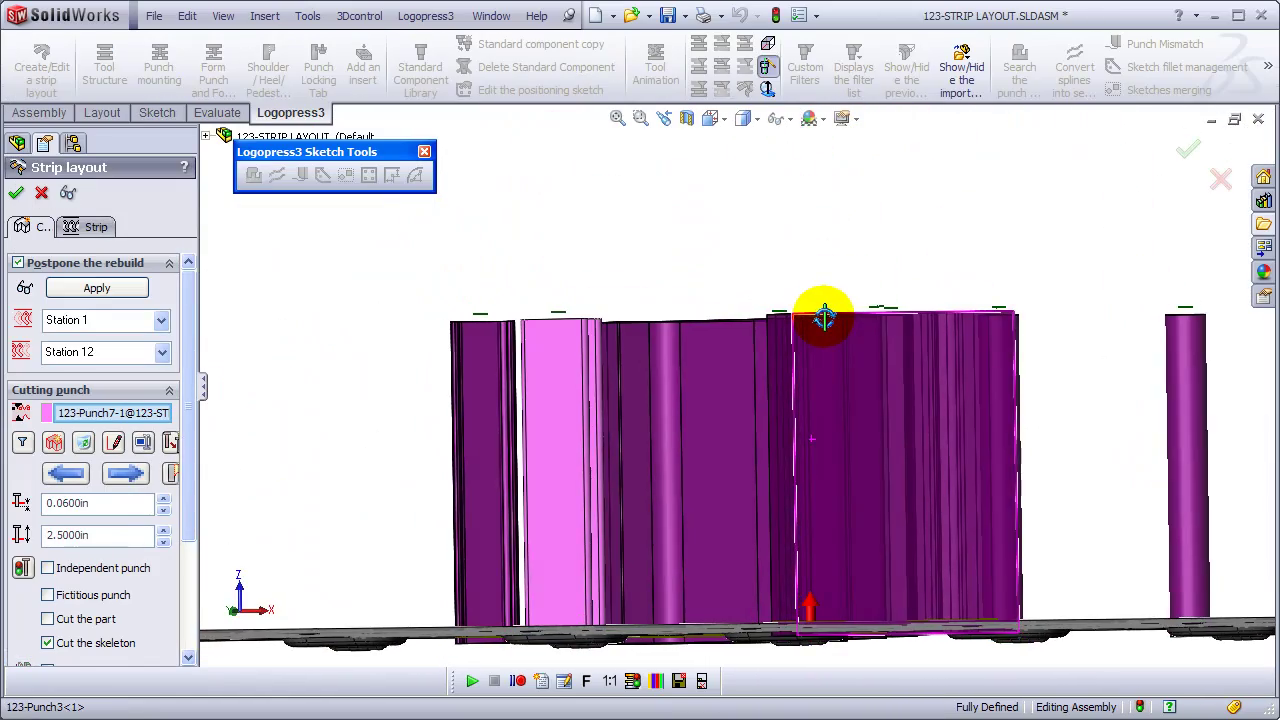
scroll(674, 514, "down", 5)
middle_click_drag(674, 514, 646, 580)
scroll(644, 368, "up", 5)
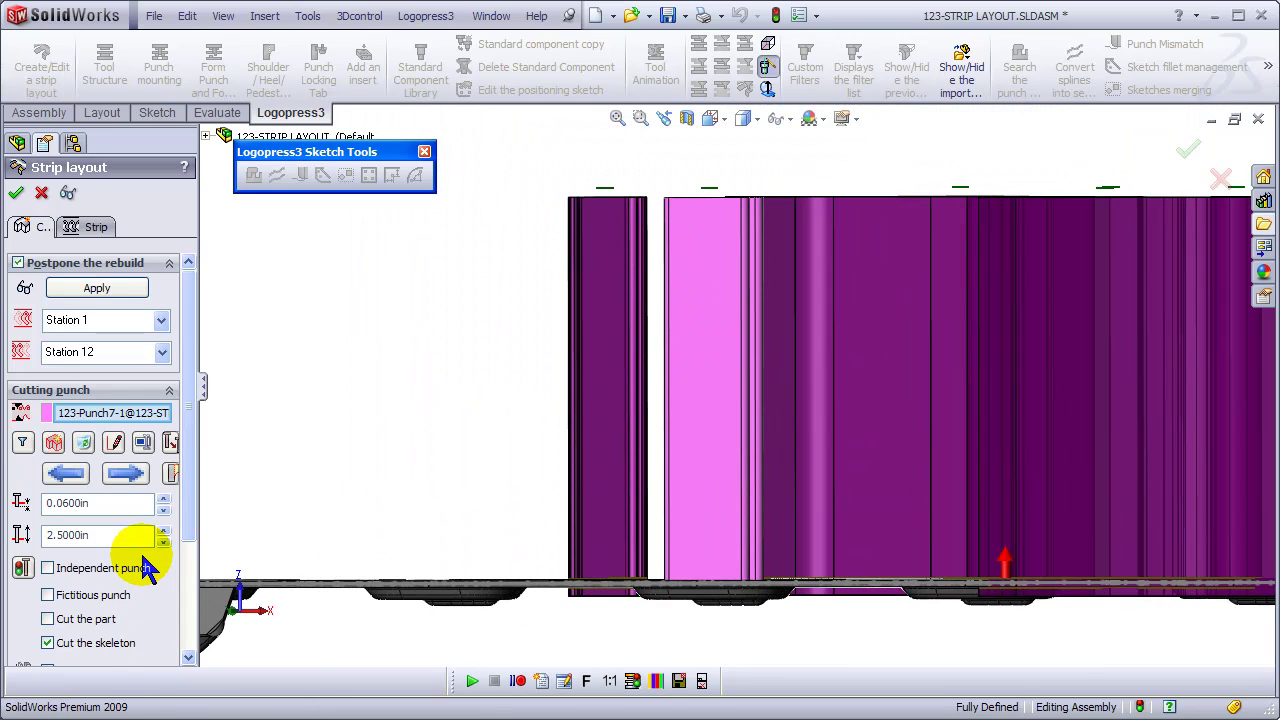
left_click(48, 569)
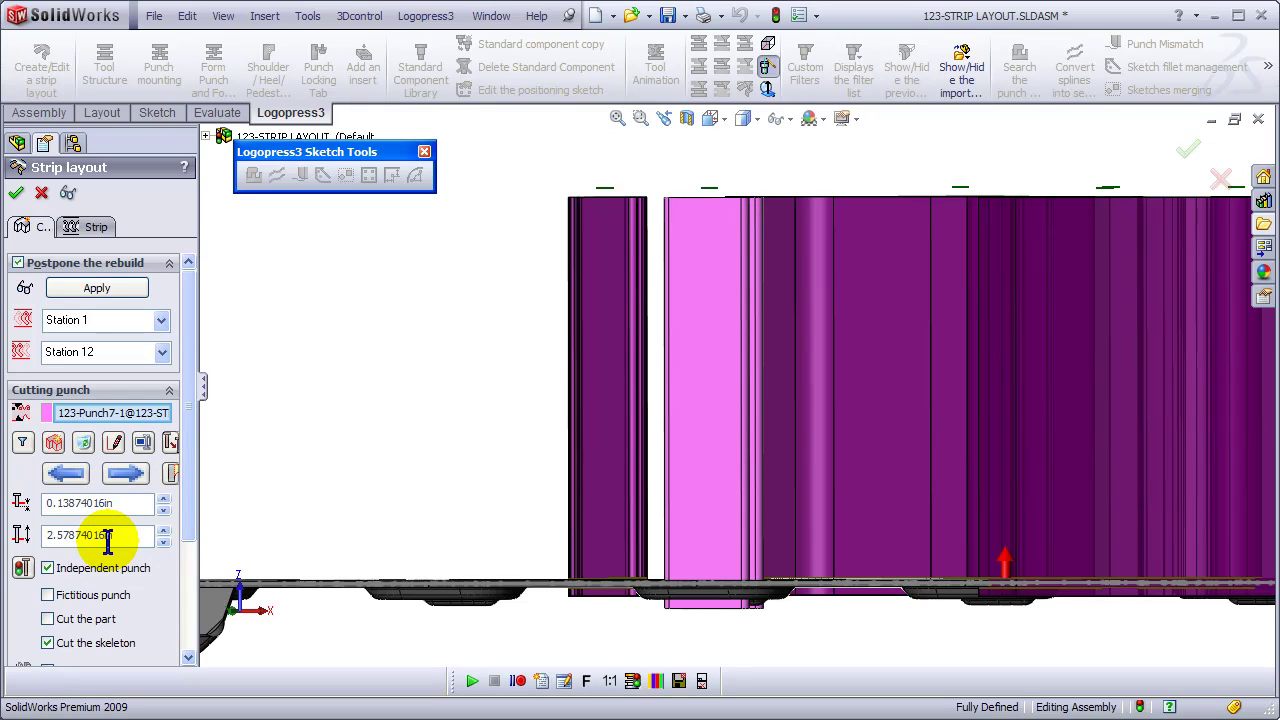
scroll(794, 381, "up", 5)
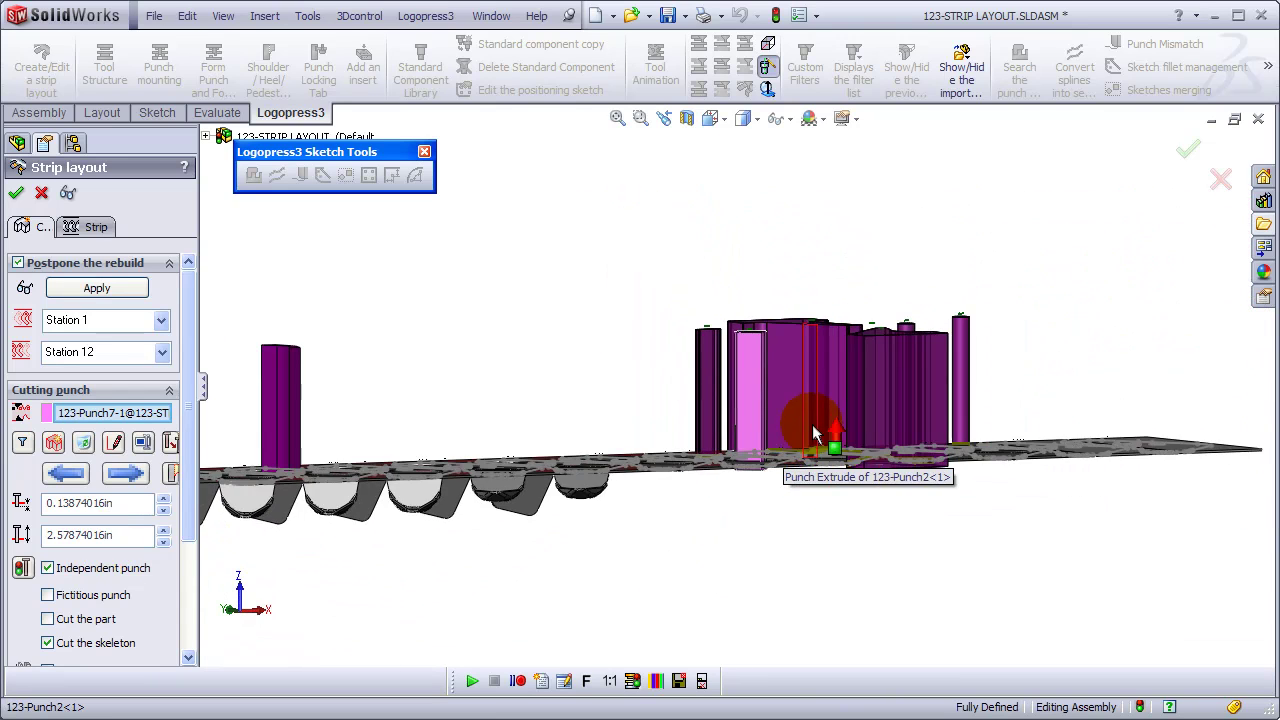
middle_click_drag(815, 433, 517, 480)
middle_click_drag(740, 412, 755, 445)
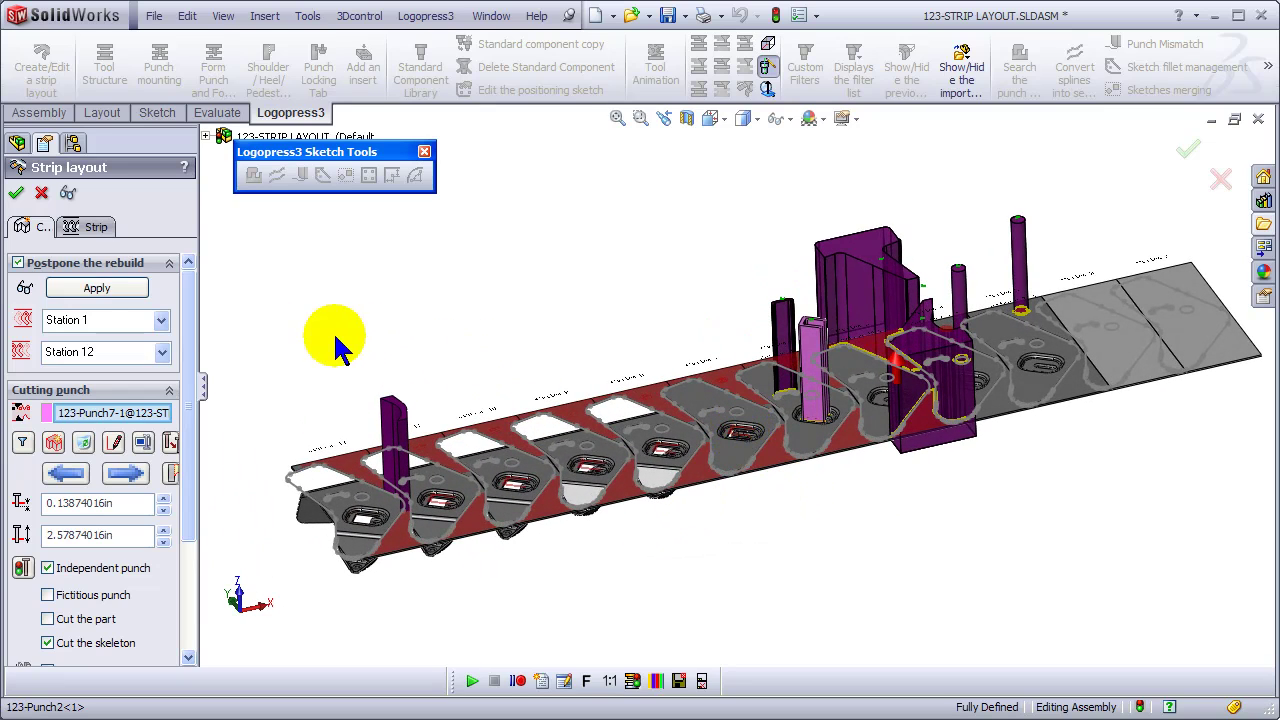
- Rebuild the strip with the new punches, inspect it, and close the Strip layout with OK
left_click(97, 289)
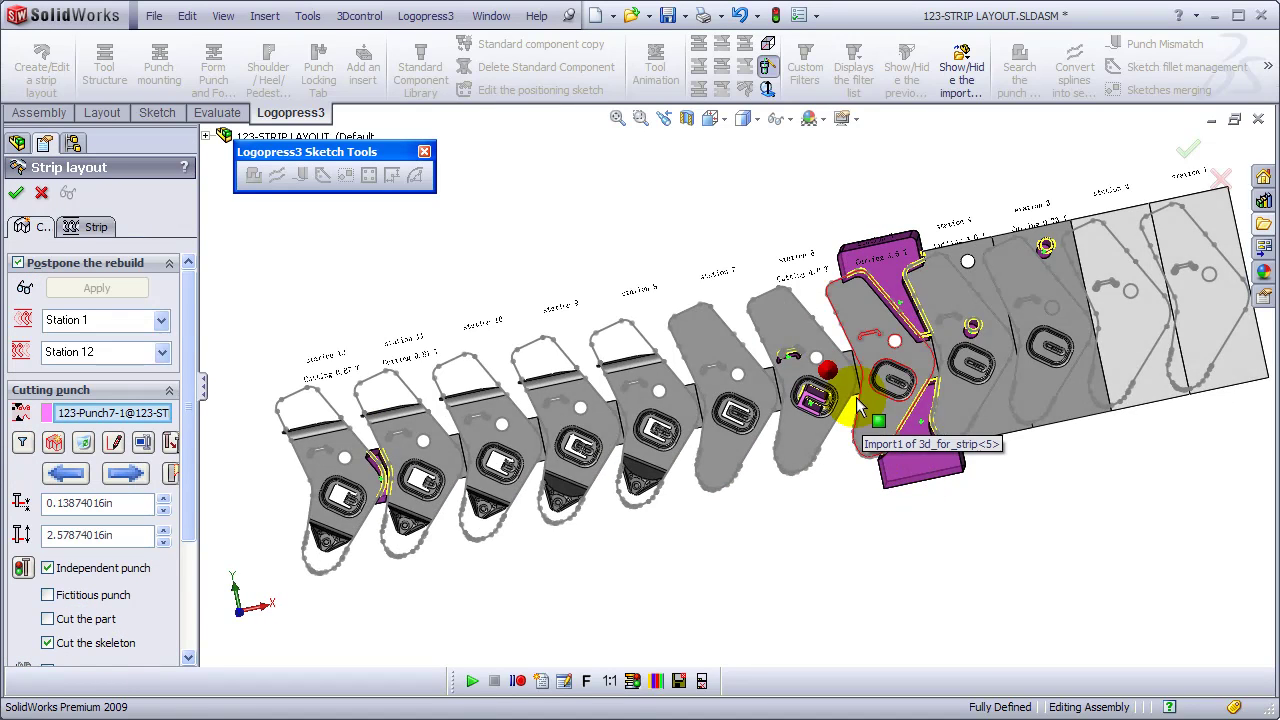
scroll(857, 405, "down", 8)
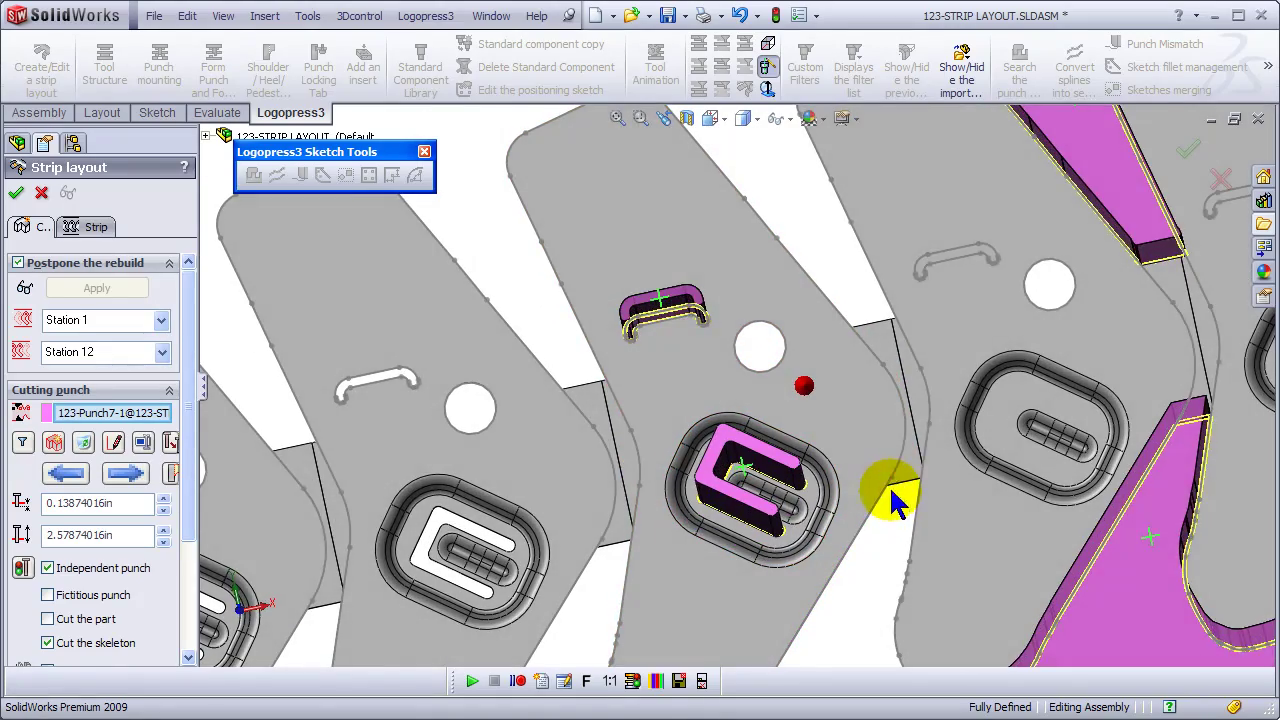
scroll(893, 503, "up", 6)
middle_click_drag(886, 471, 812, 484)
scroll(663, 529, "down", 6)
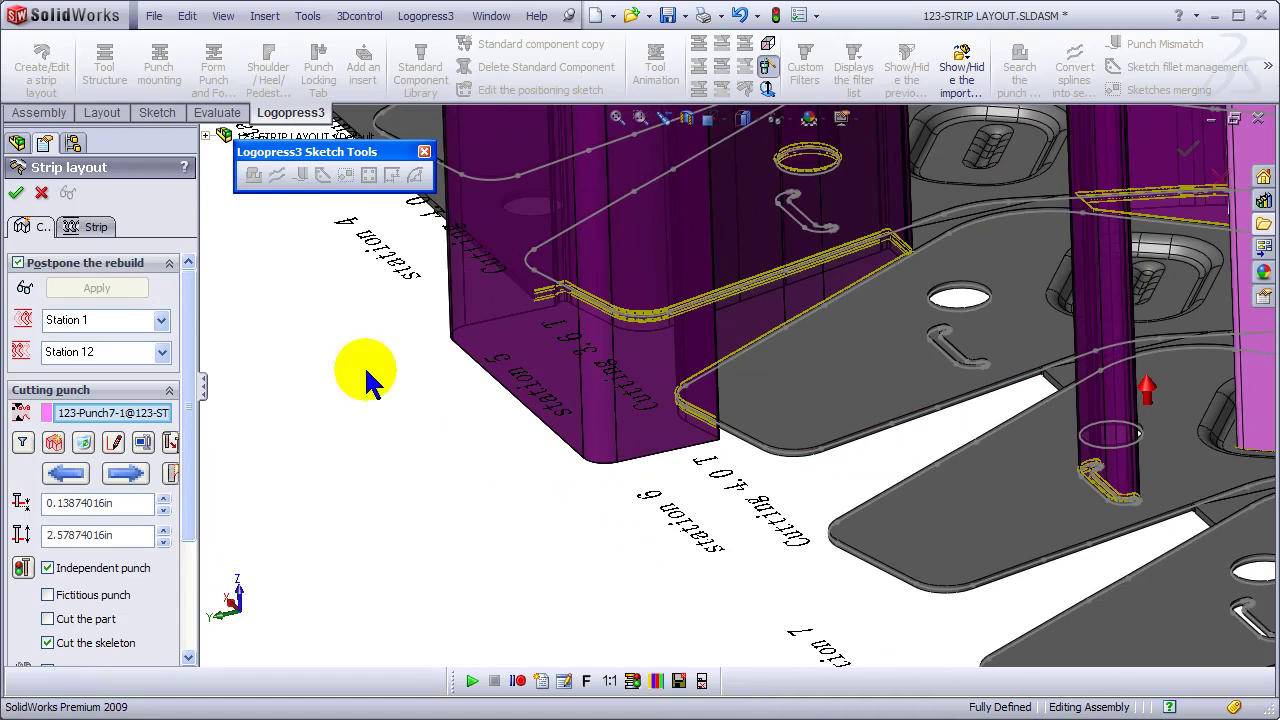
left_click(17, 194)
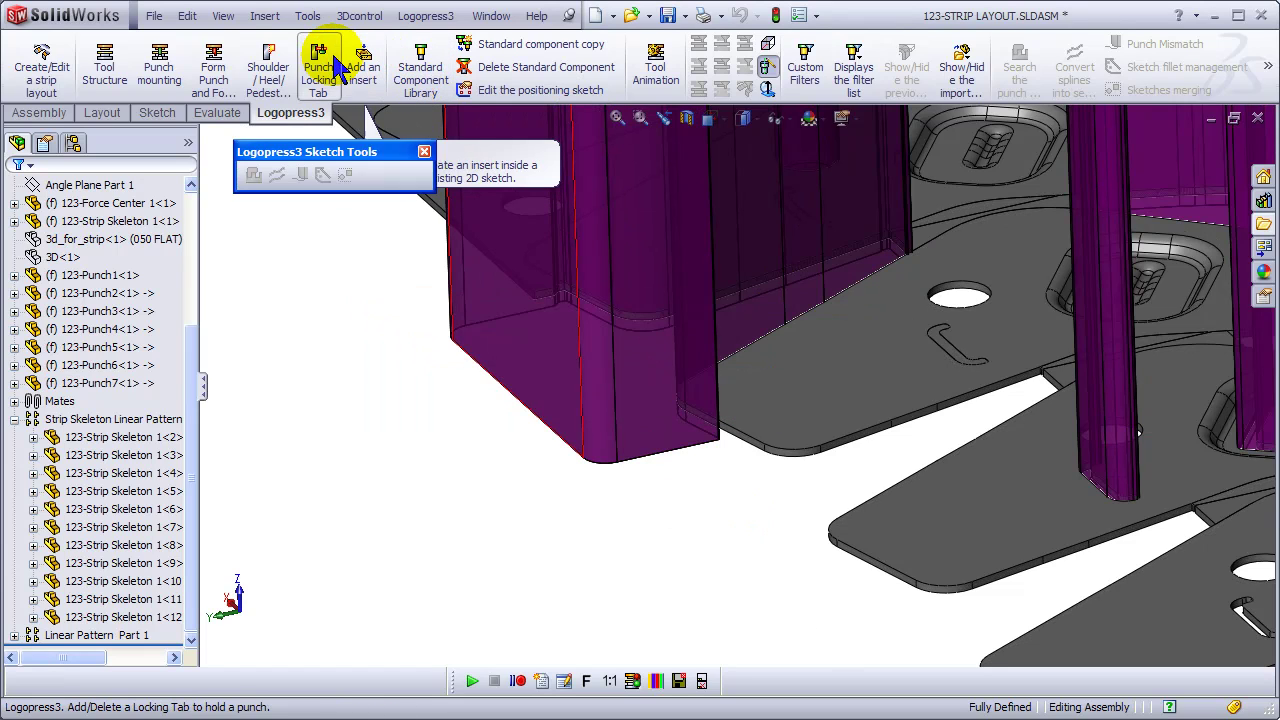
- Apply the Heel with fillet_Inch template to the 123-Punch2 face
left_click(272, 60)
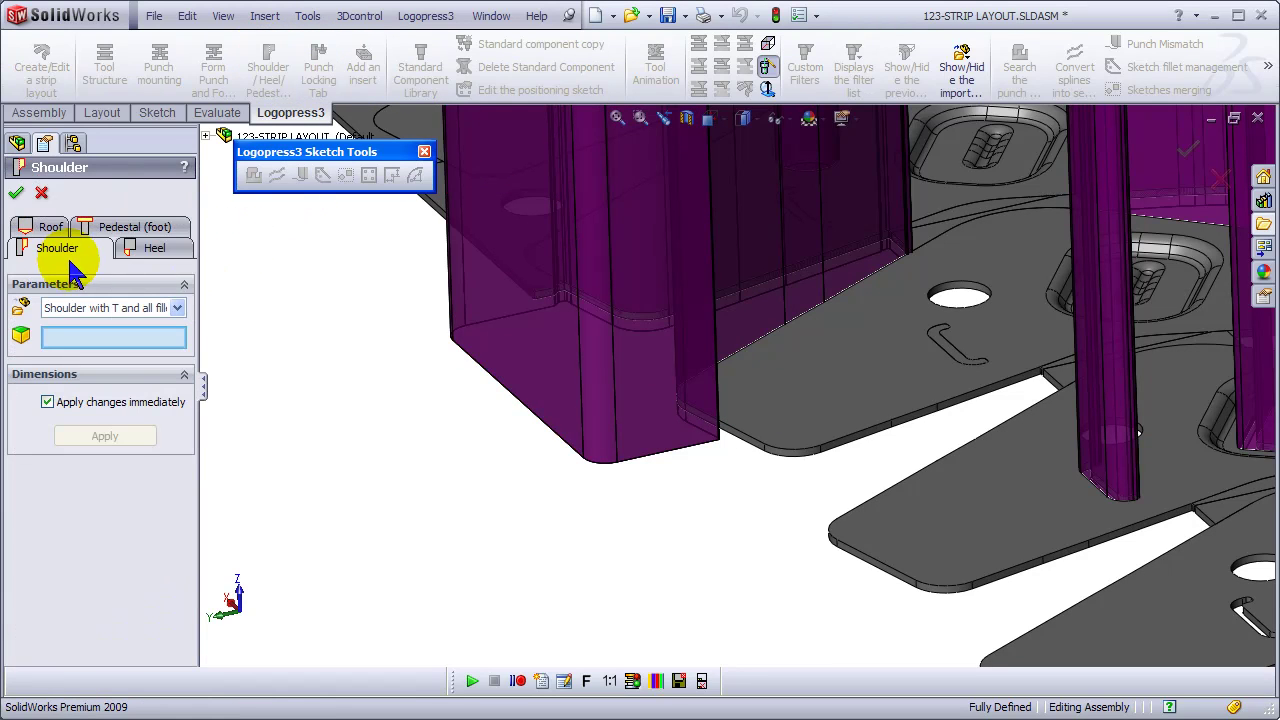
left_click(147, 250)
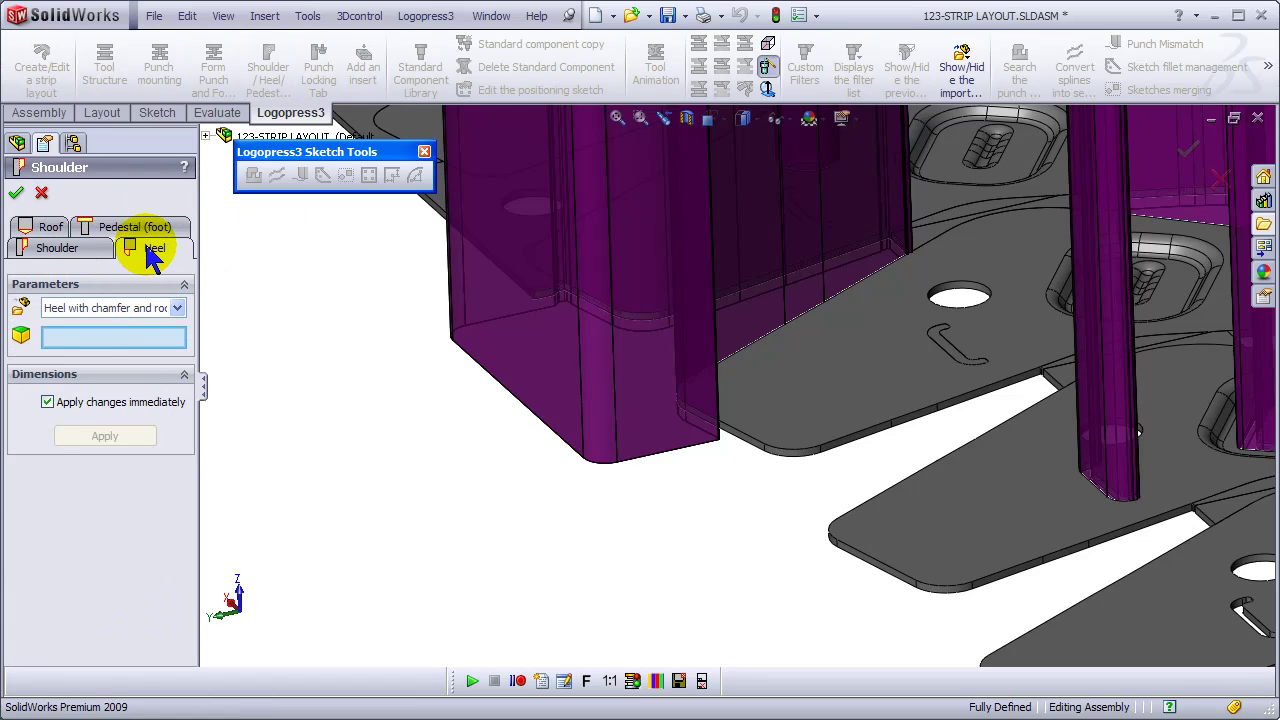
left_click(177, 309)
left_click(105, 365)
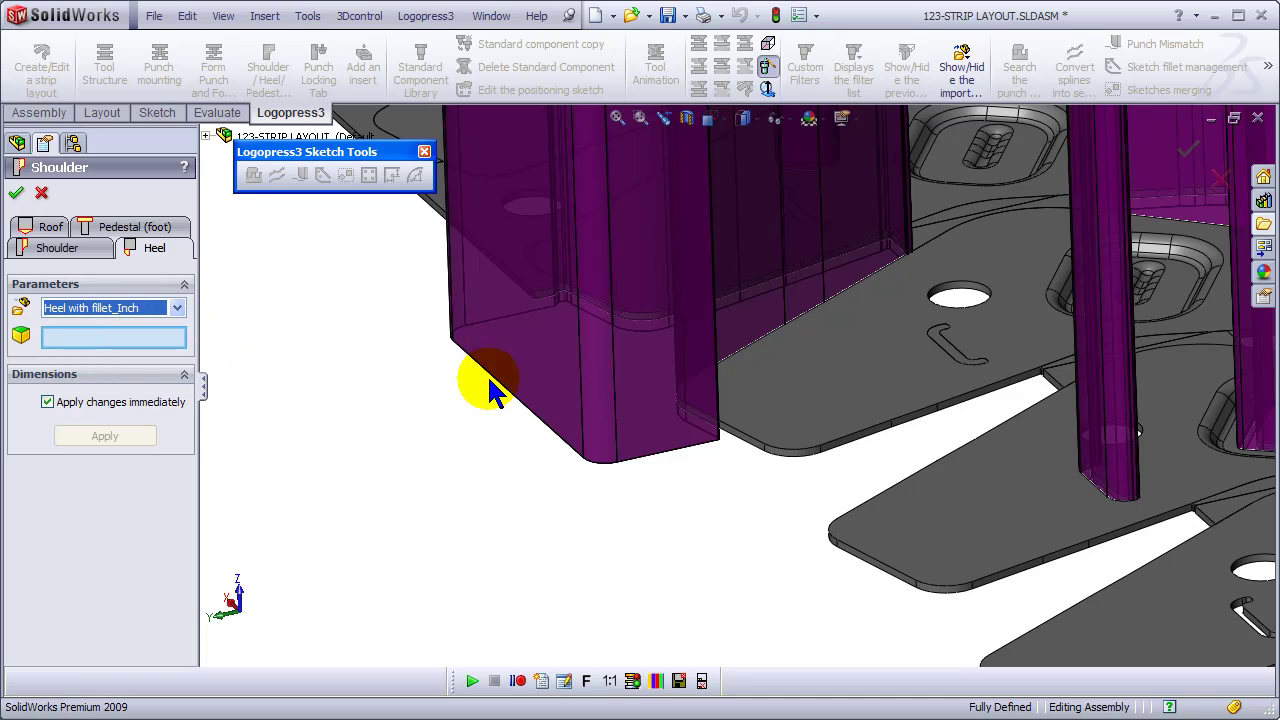
left_click(533, 396)
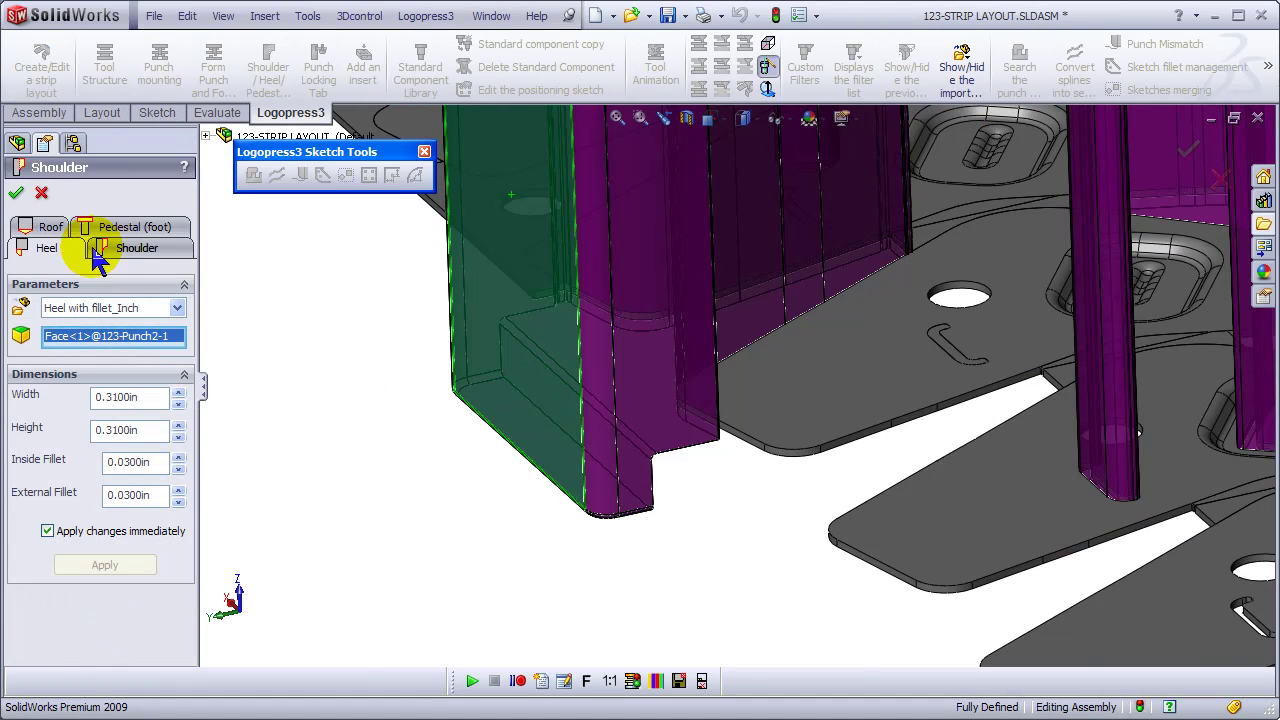
left_click(16, 192)
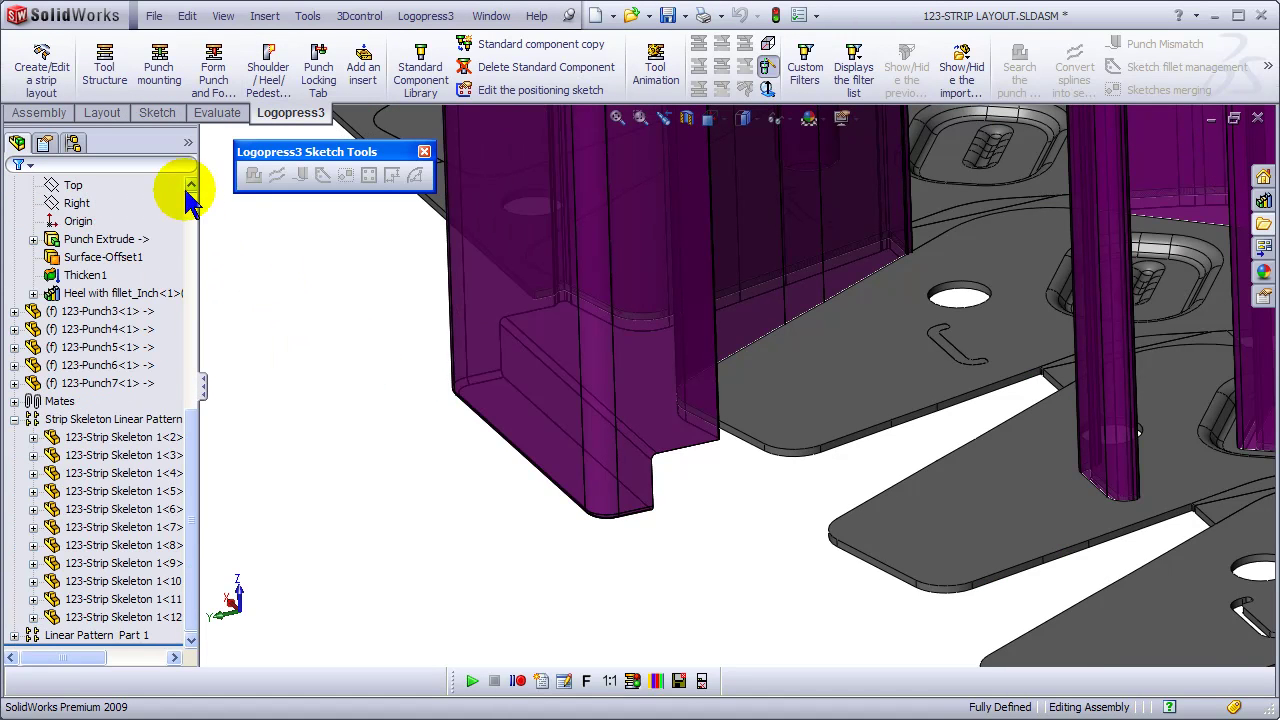
- Add a Shoulder with T and all fillets to the 123-Punch7 face
left_click(282, 75)
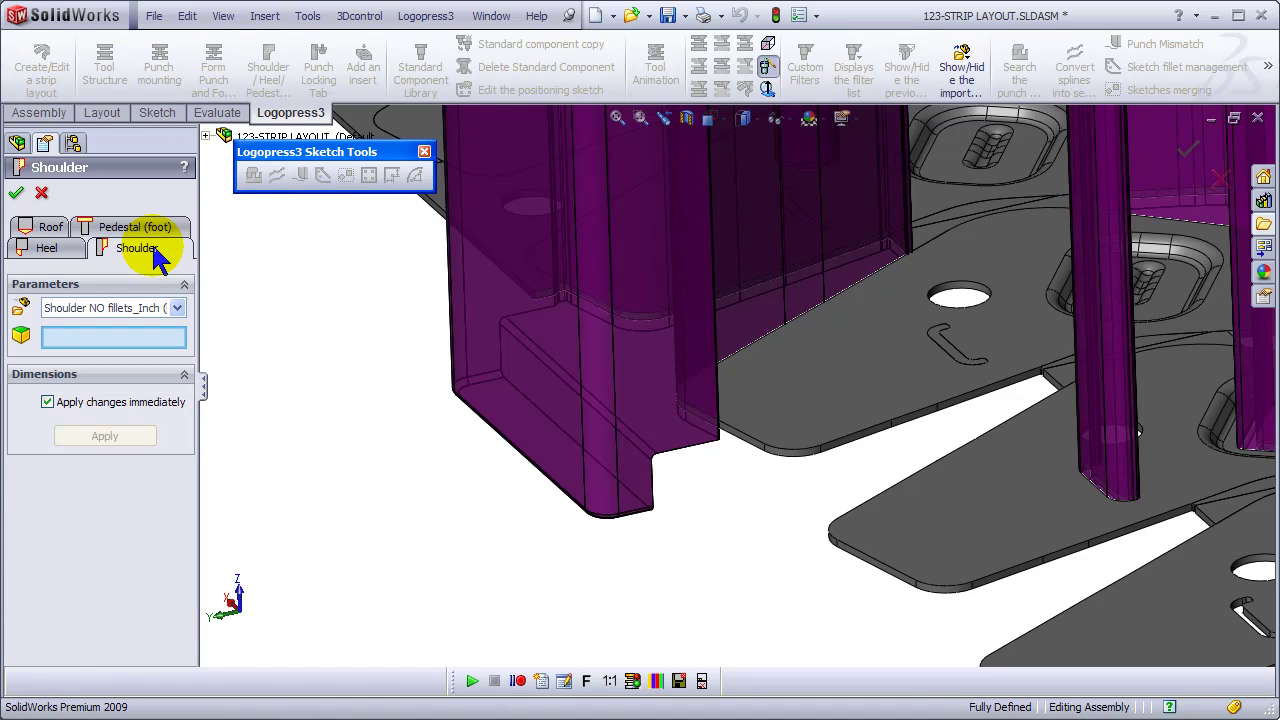
left_click(177, 308)
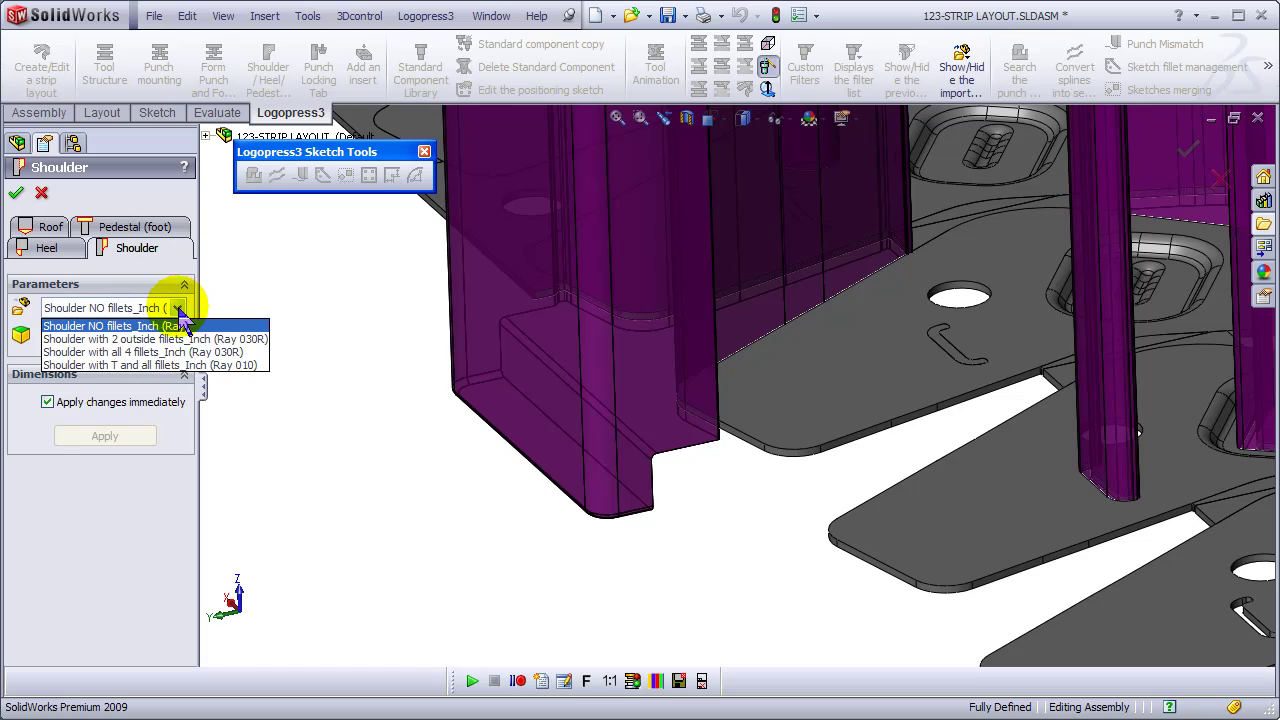
left_click(130, 363)
middle_click_drag(790, 315, 942, 240)
scroll(942, 240, "down", 3)
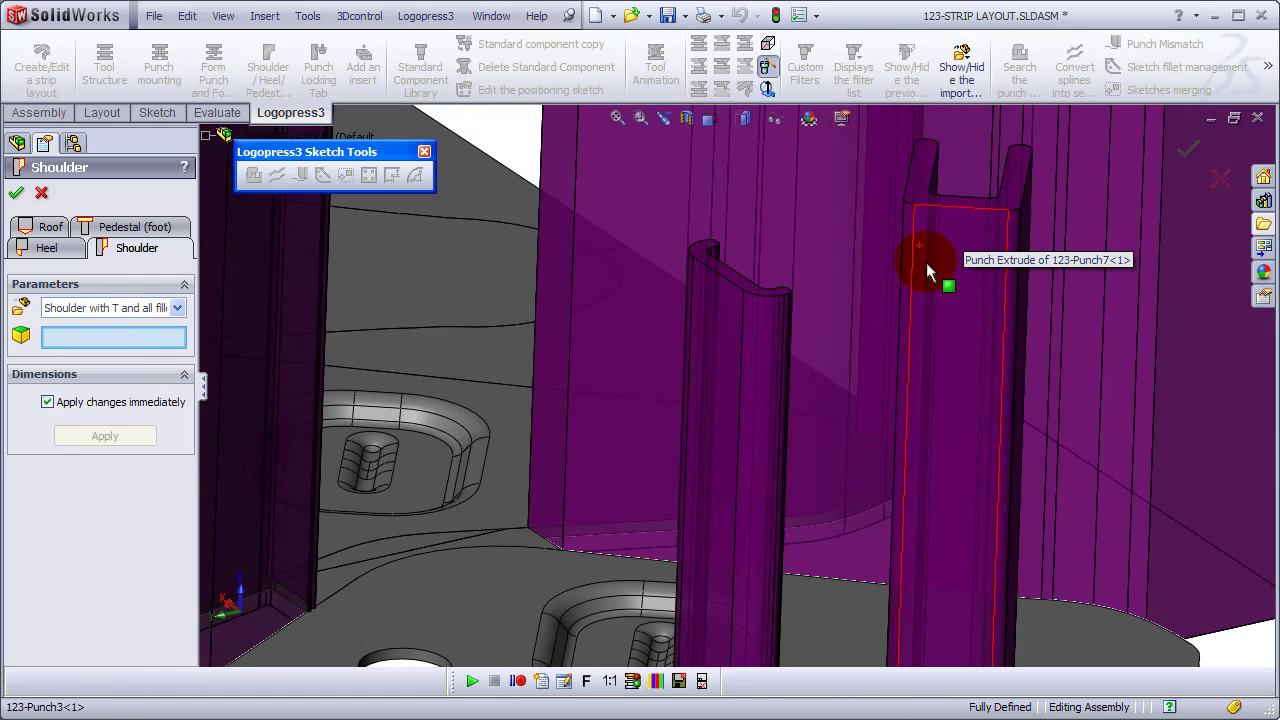
left_click(945, 238)
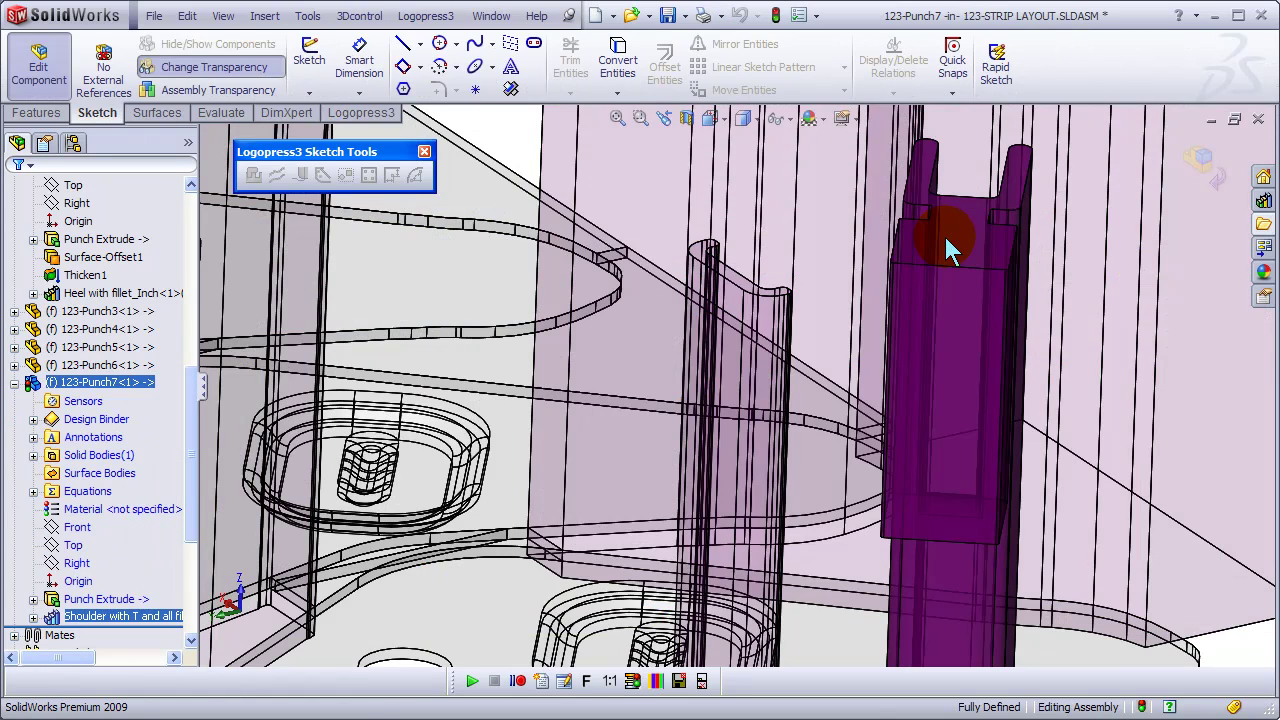
left_click(859, 271)
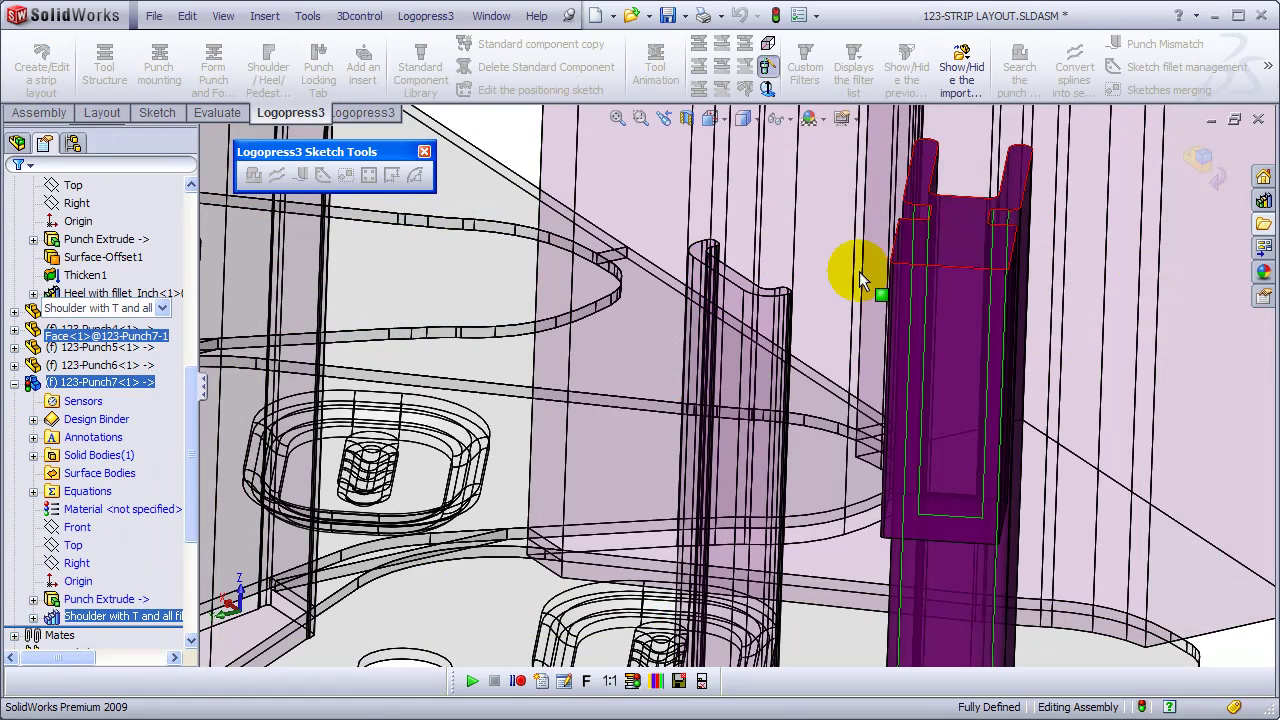
left_click(17, 194)
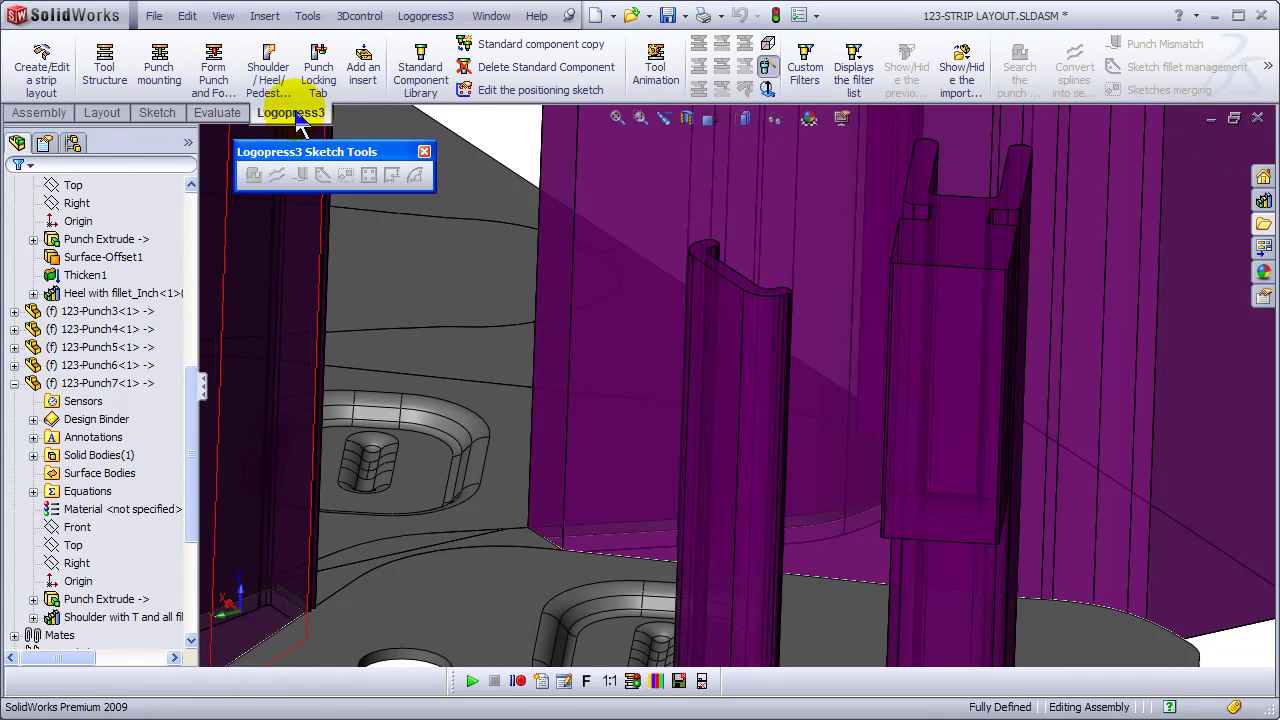
- Add the same shoulder to 123-Punch6, then zoom out to the whole strip
left_click(270, 60)
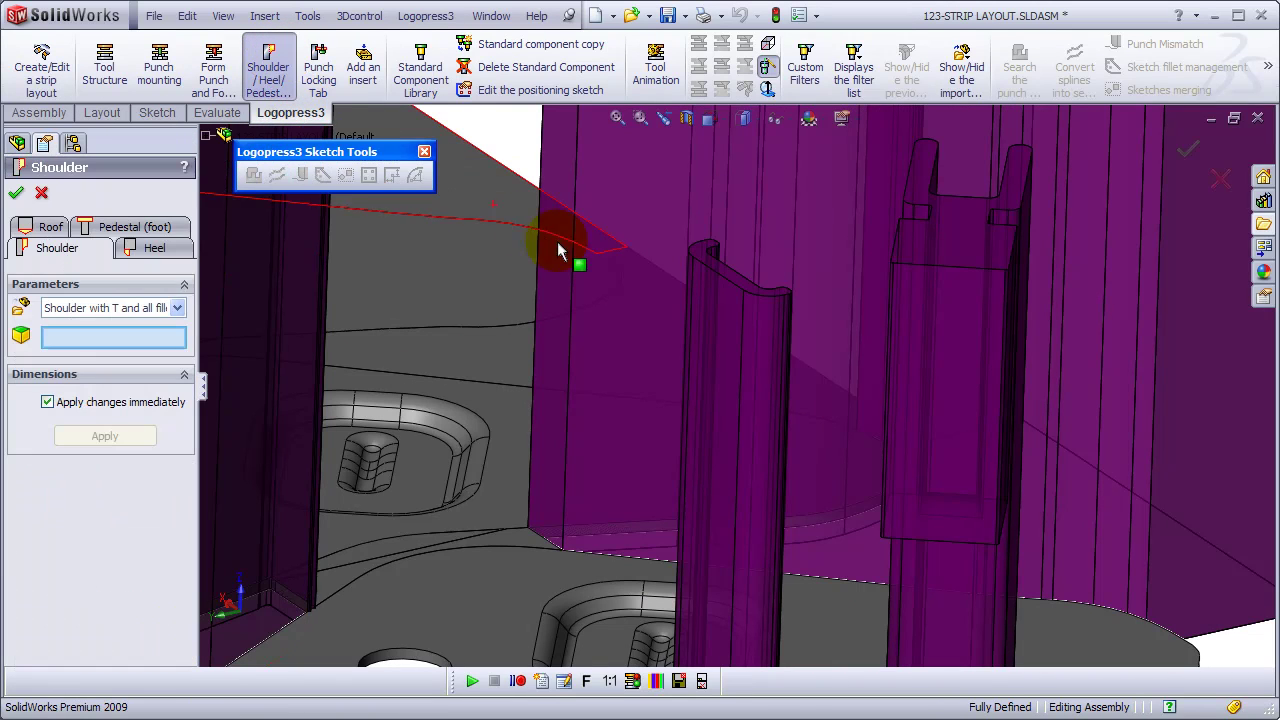
left_click(729, 298)
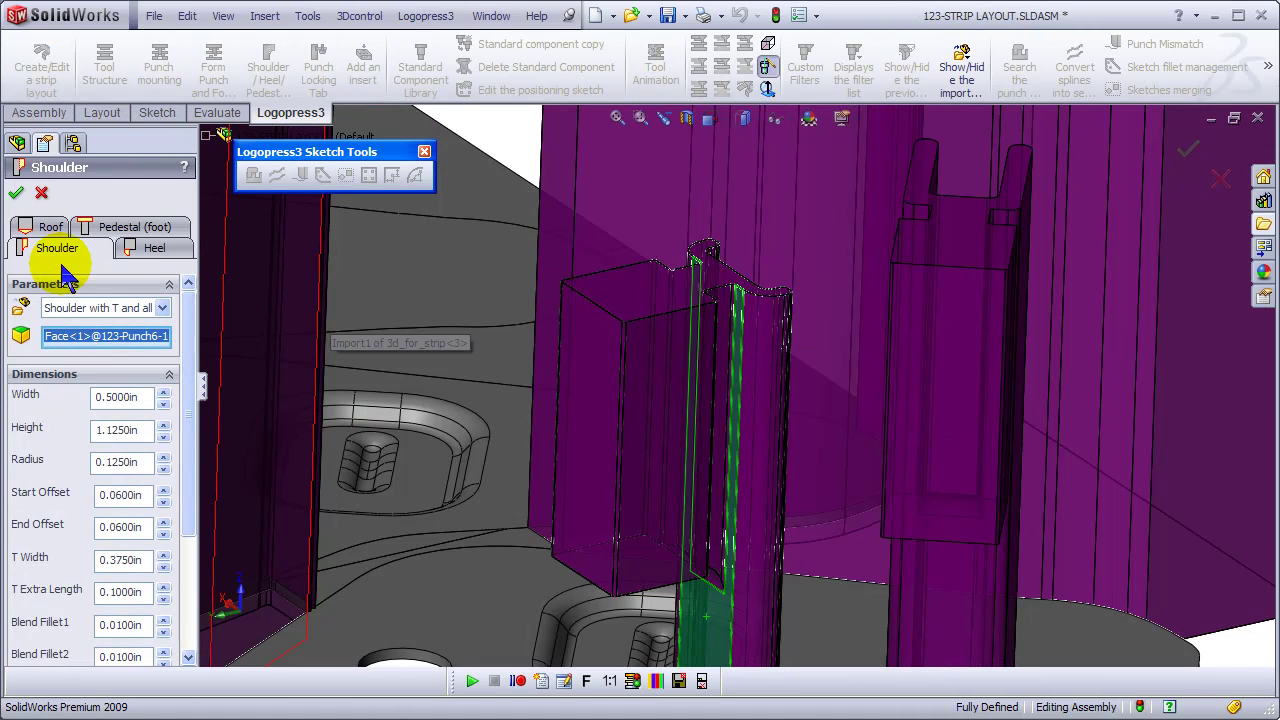
left_click(16, 192)
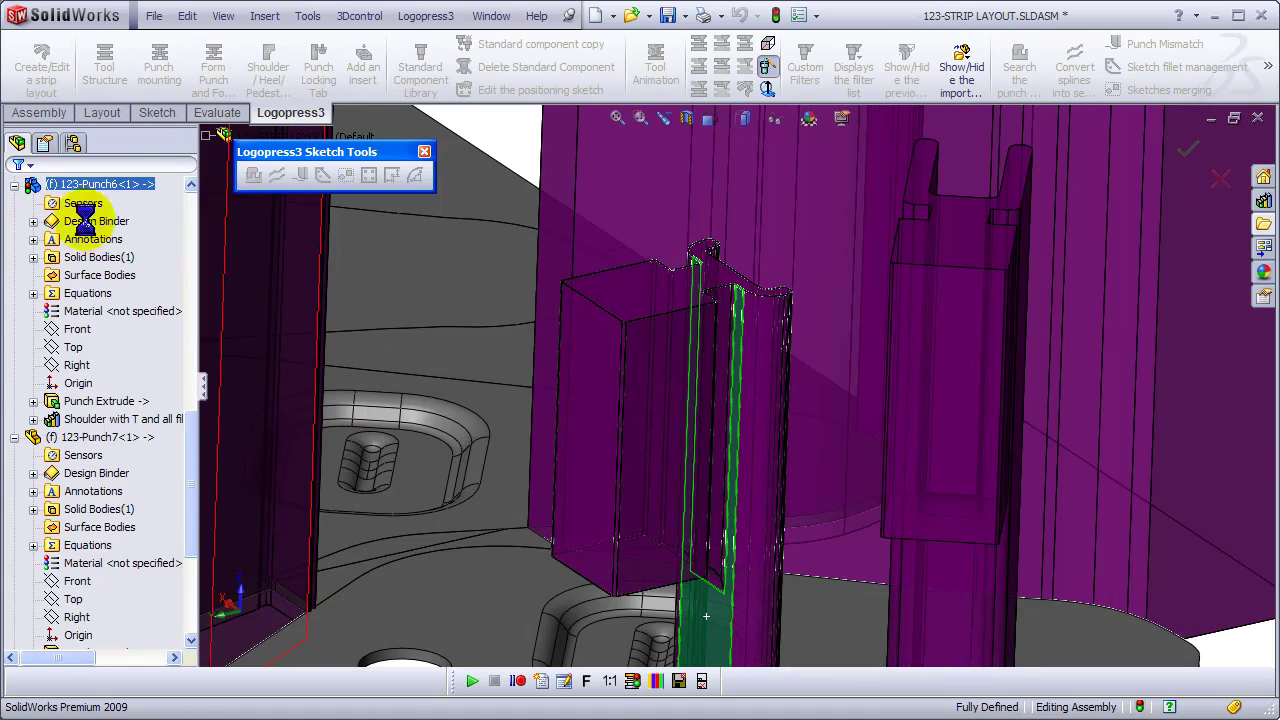
middle_click_drag(648, 345, 845, 432)
middle_click_drag(934, 447, 916, 522)
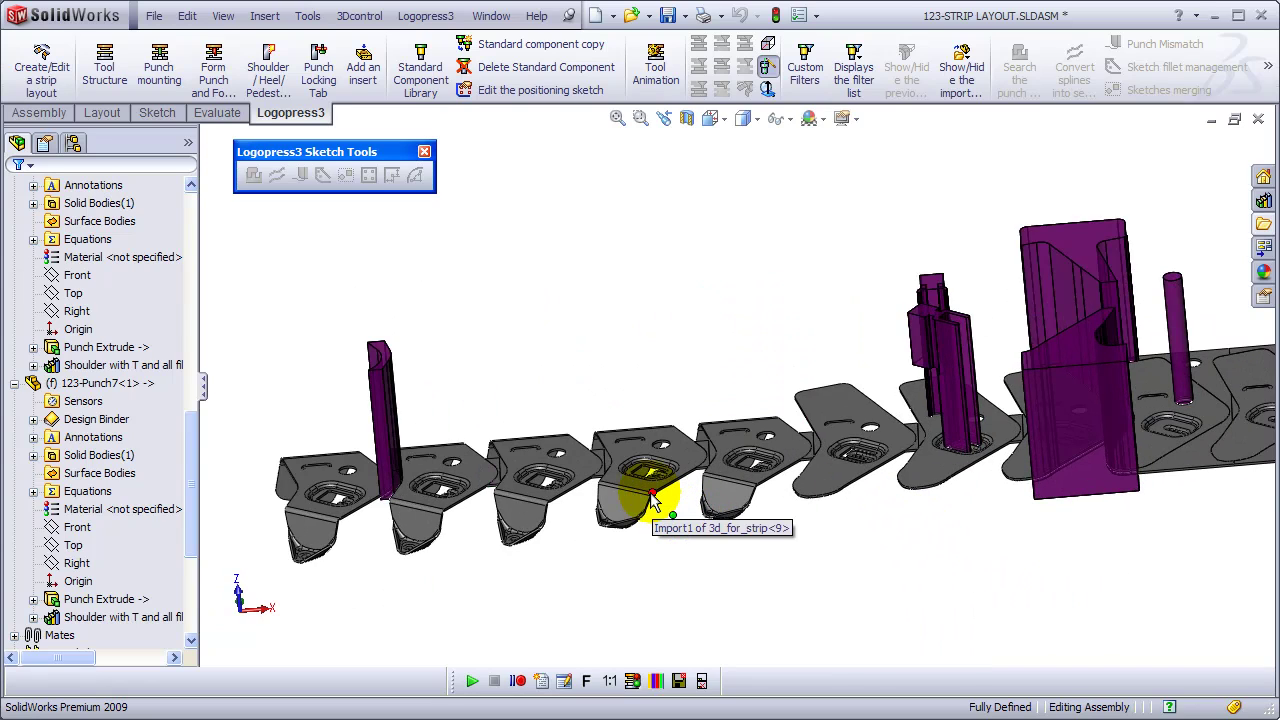
- Turn on the previous step for station 10 and orbit to view the punches above the strip
scroll(652, 500, "down", 8)
left_click(580, 350)
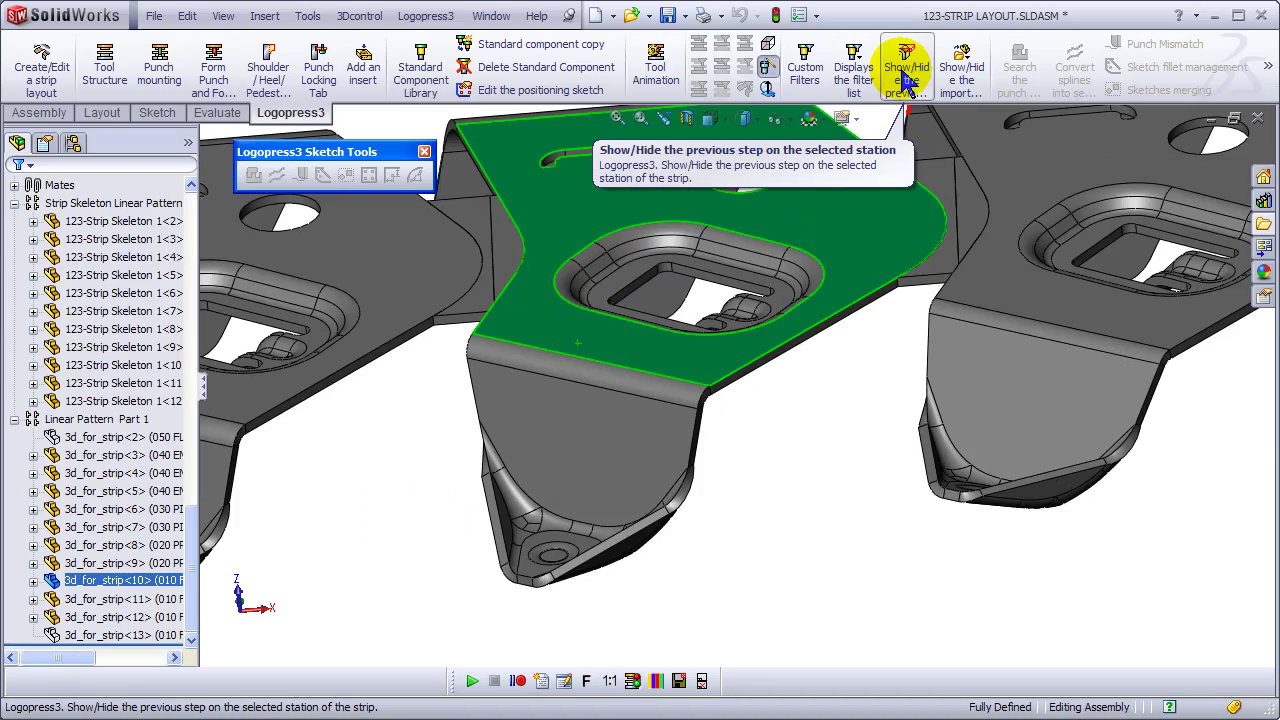
left_click(906, 80)
middle_click_drag(986, 457, 1000, 410)
scroll(1082, 305, "down", 10)
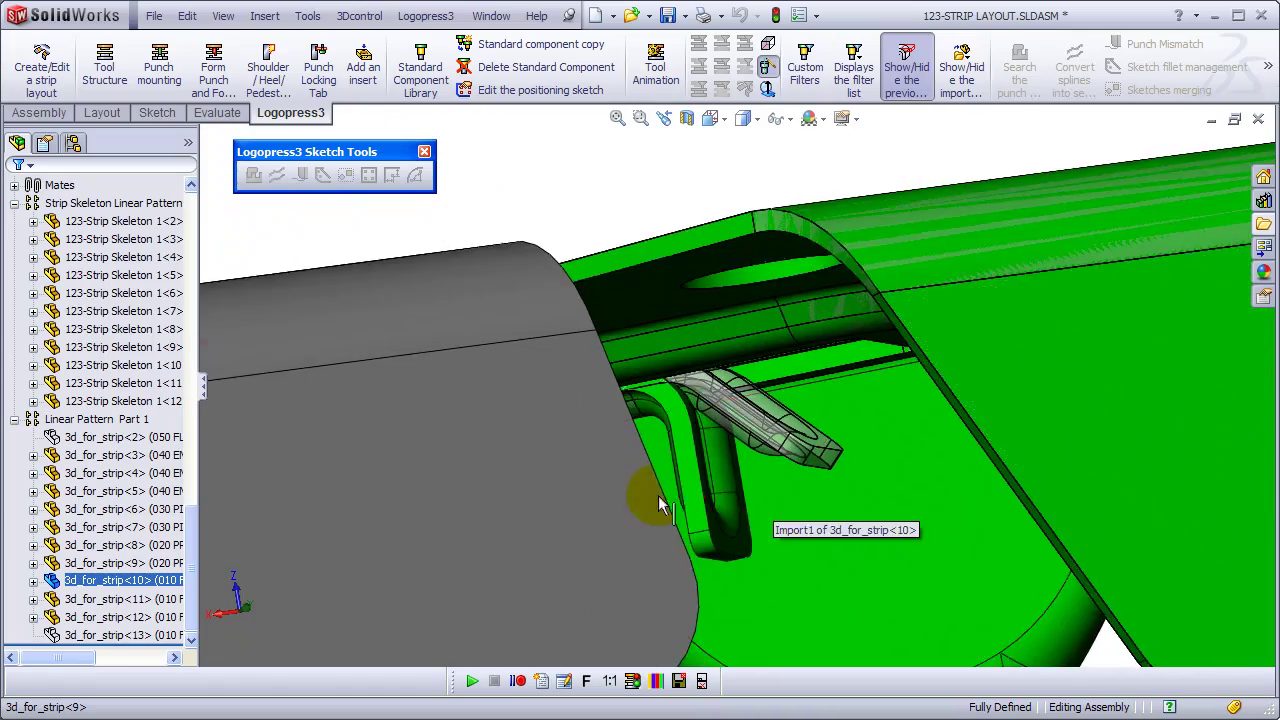
scroll(818, 437, "up", 8)
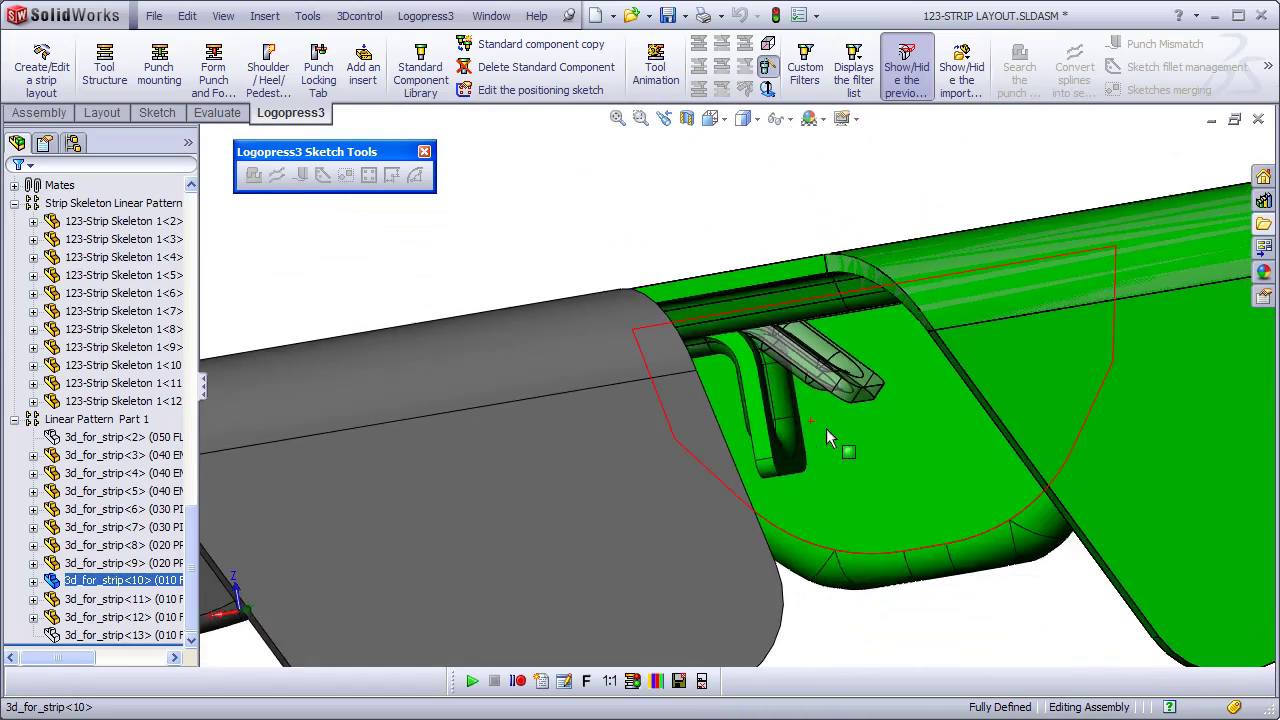
scroll(826, 428, "up", 6)
middle_click_drag(826, 428, 1034, 400)
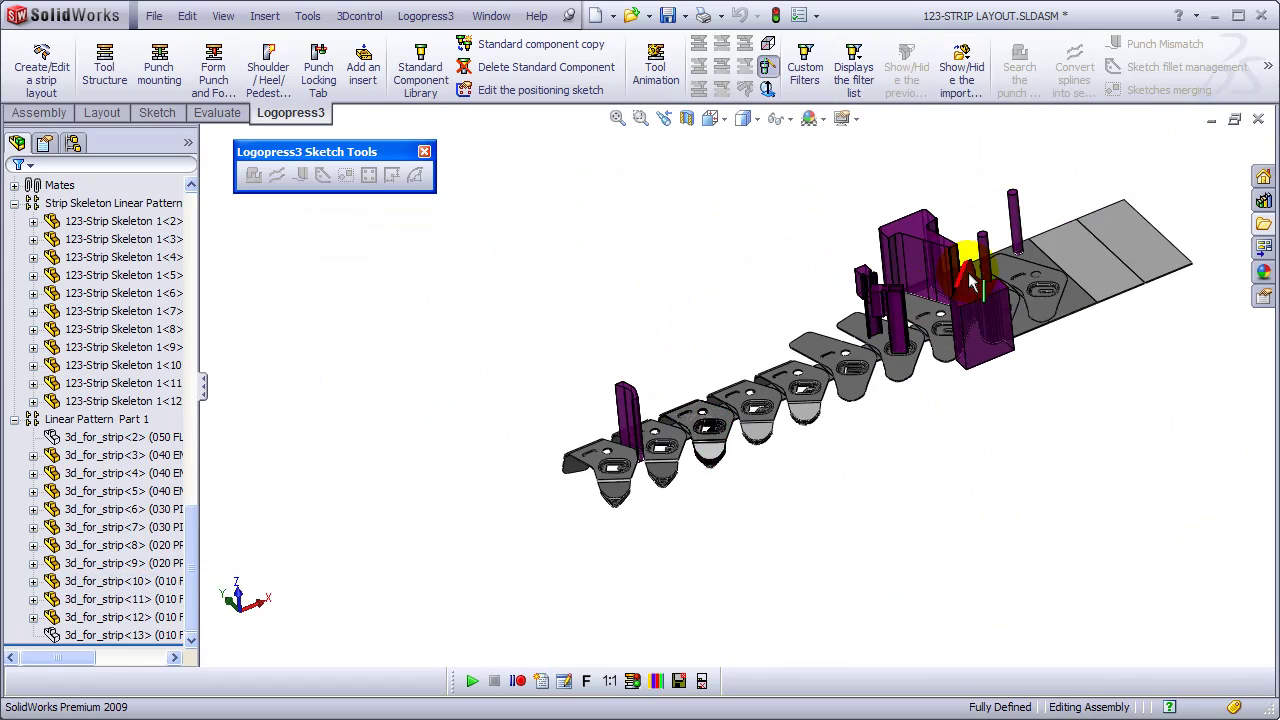